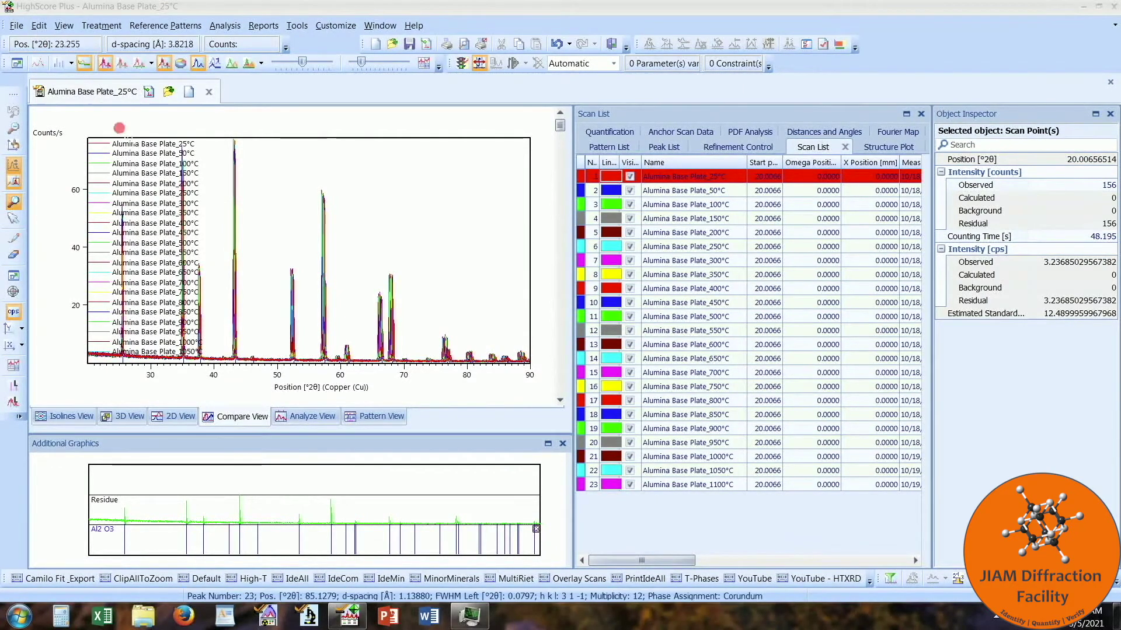
In Analyze View, run the 'YouTube - HTXRD' batch on the 23 scans and add a Difference Plot
{"action": "left_click", "coordinate": [312, 417]}
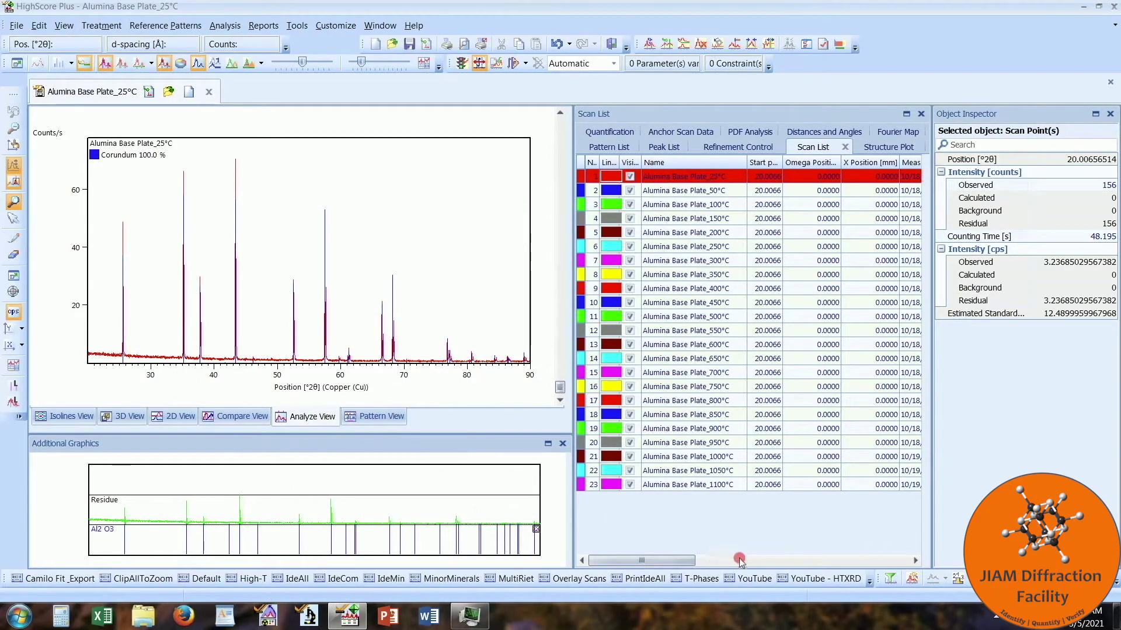
{"action": "left_click", "coordinate": [845, 580]}
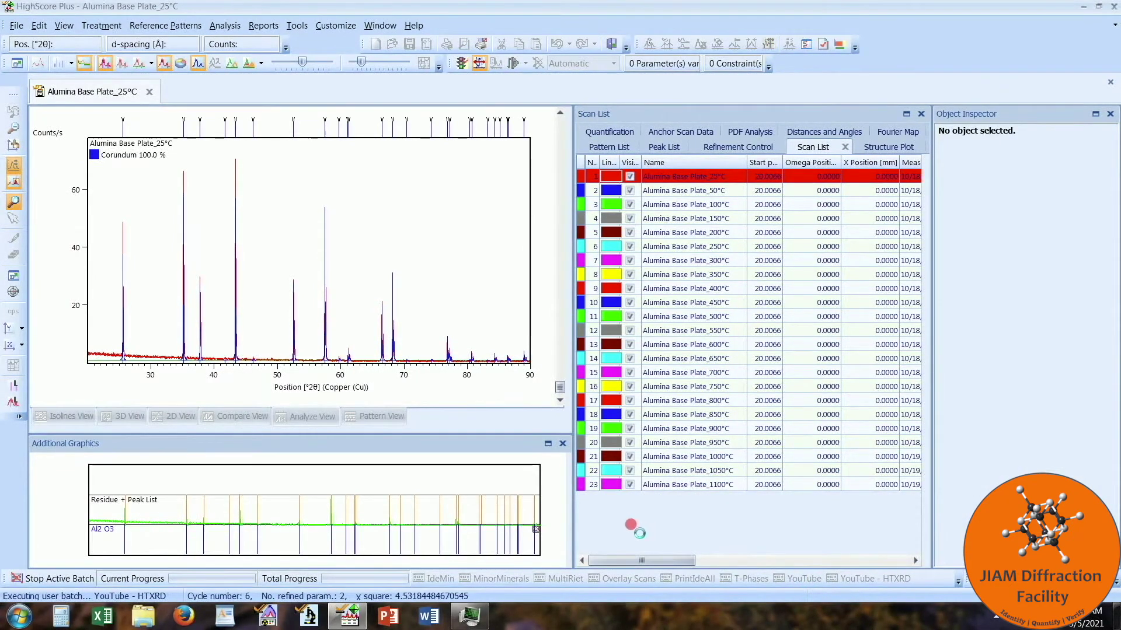
{"action": "right_click", "coordinate": [421, 480]}
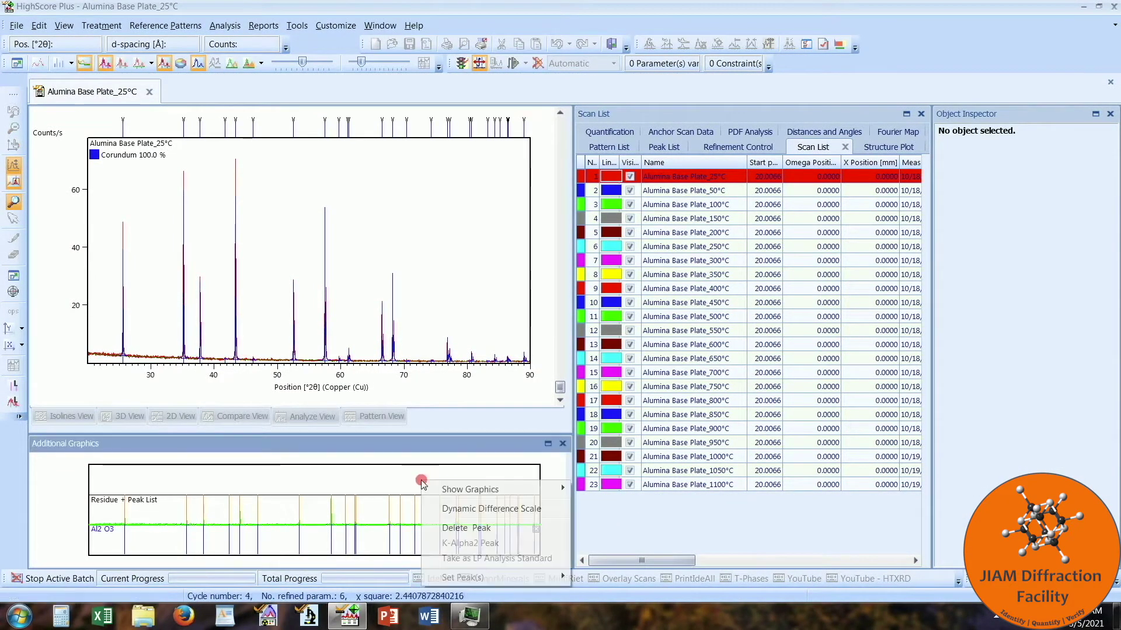
{"action": "mouse_move", "coordinate": [492, 490]}
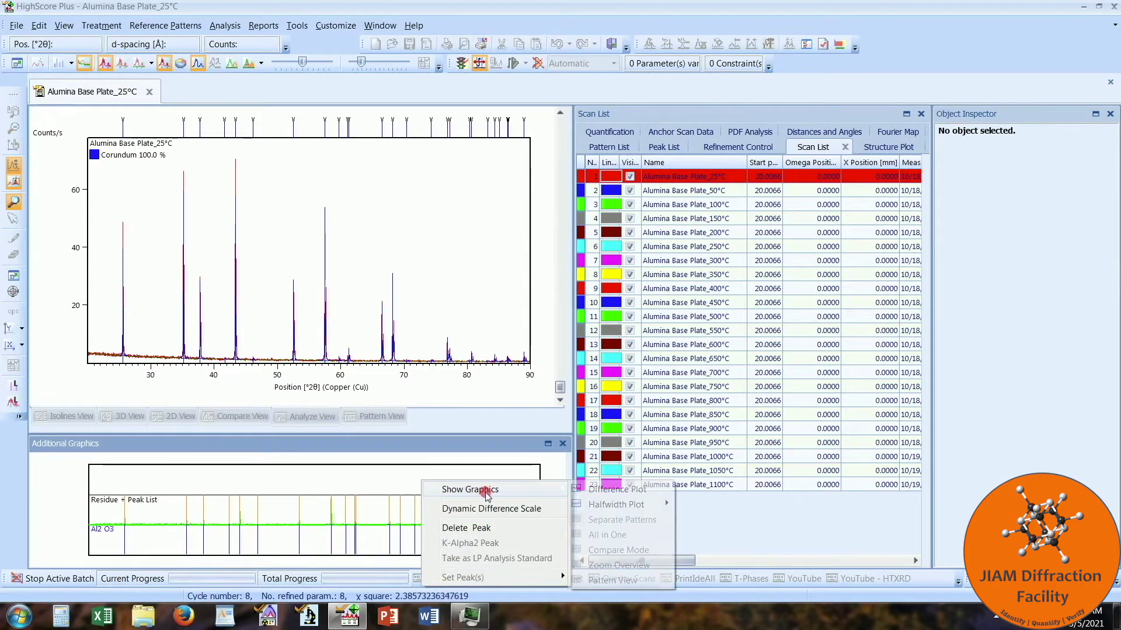
{"action": "left_click", "coordinate": [610, 492]}
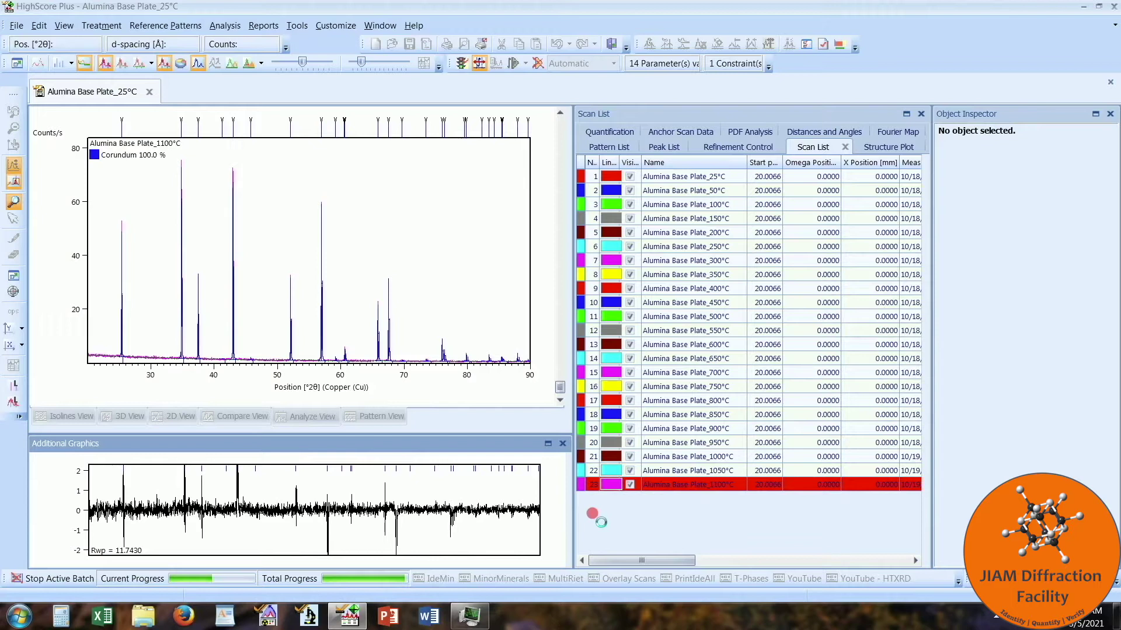
{"action": "left_click", "coordinate": [103, 617]}
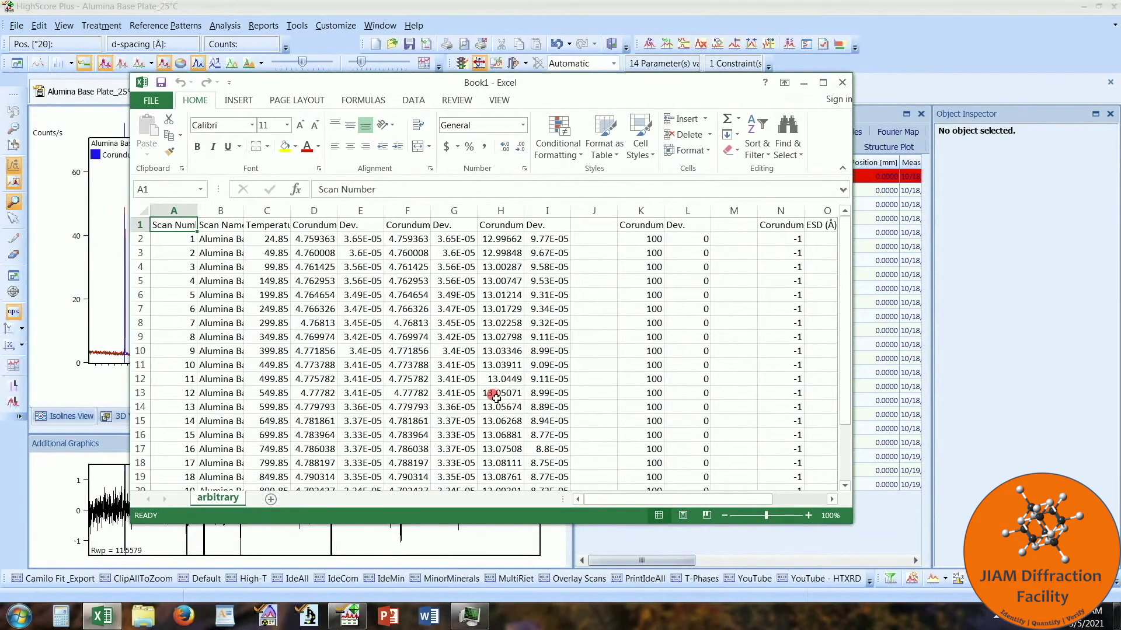
Autofit columns C and D to show the Temperature header and full lattice values
{"action": "scroll", "coordinate": [495, 397], "scroll_direction": "down", "scroll_amount": 2}
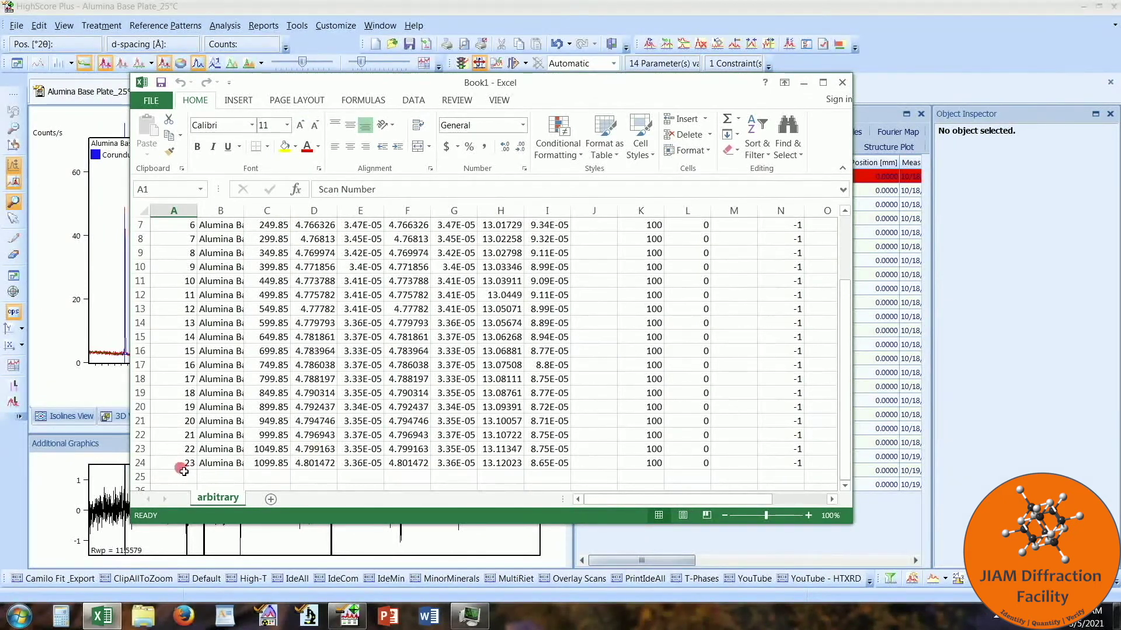
{"action": "scroll", "coordinate": [372, 465], "scroll_direction": "up", "scroll_amount": 2}
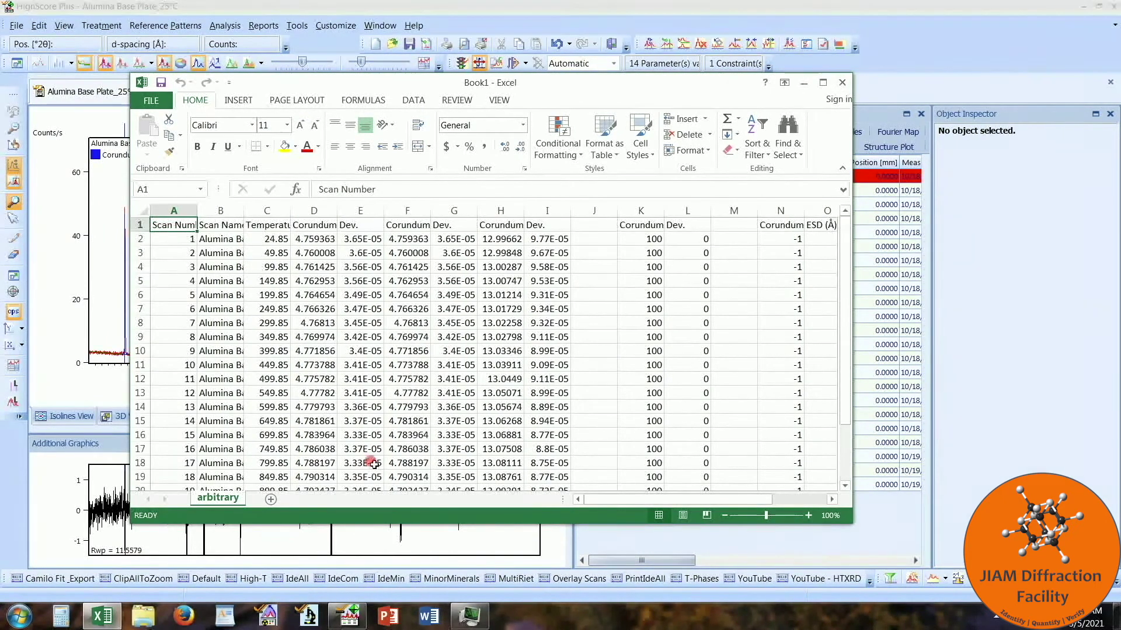
{"action": "double_click", "coordinate": [290, 210]}
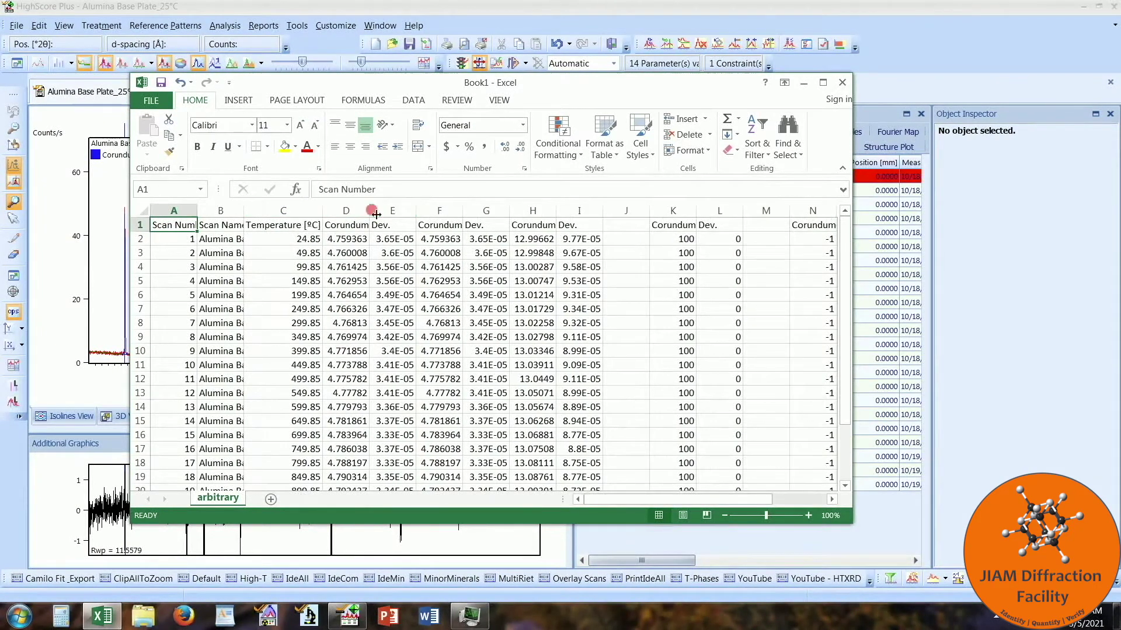
{"action": "double_click", "coordinate": [373, 211]}
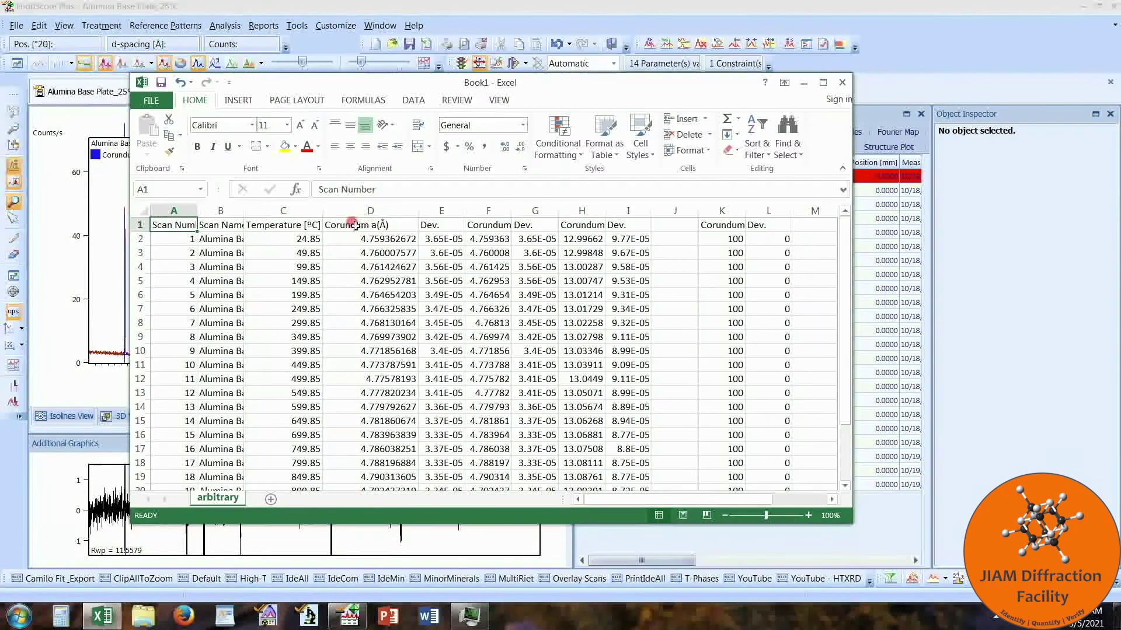
Insert a Scatter with Straight Lines and Markers chart of columns C:D
{"action": "left_click", "coordinate": [283, 210]}
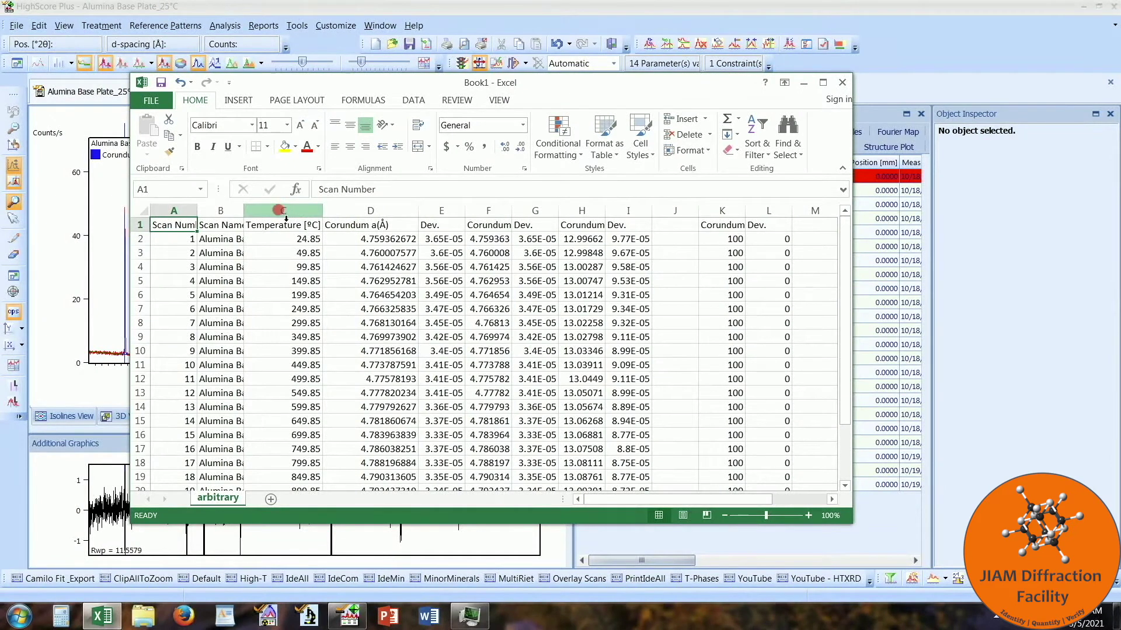
{"action": "left_click_drag", "start_coordinate": [286, 219], "coordinate": [366, 221]}
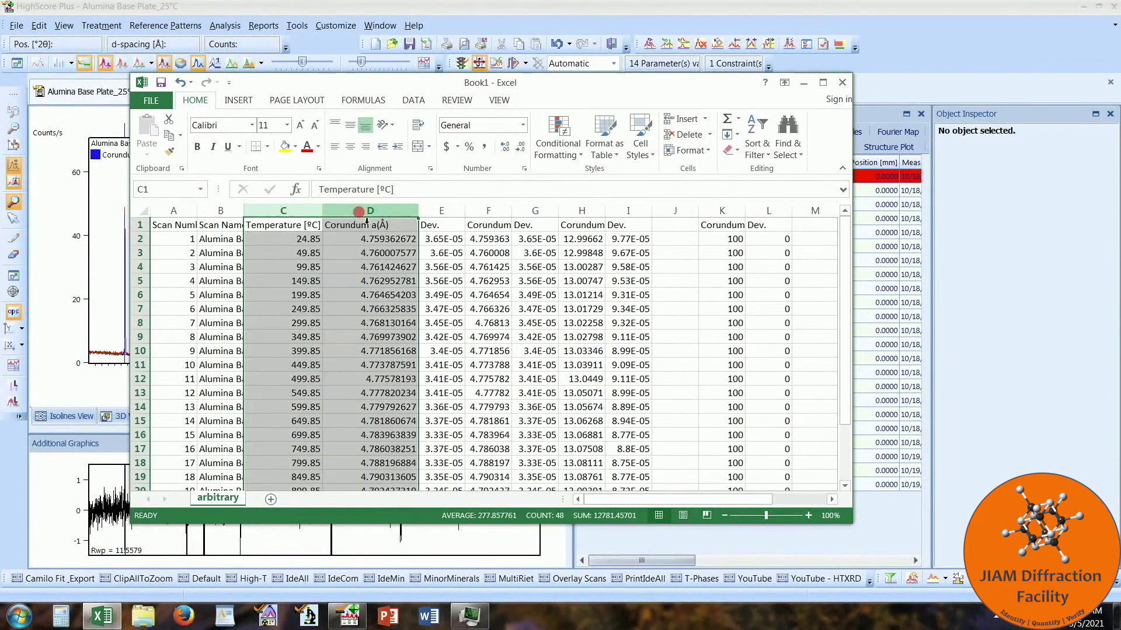
{"action": "left_click", "coordinate": [238, 101]}
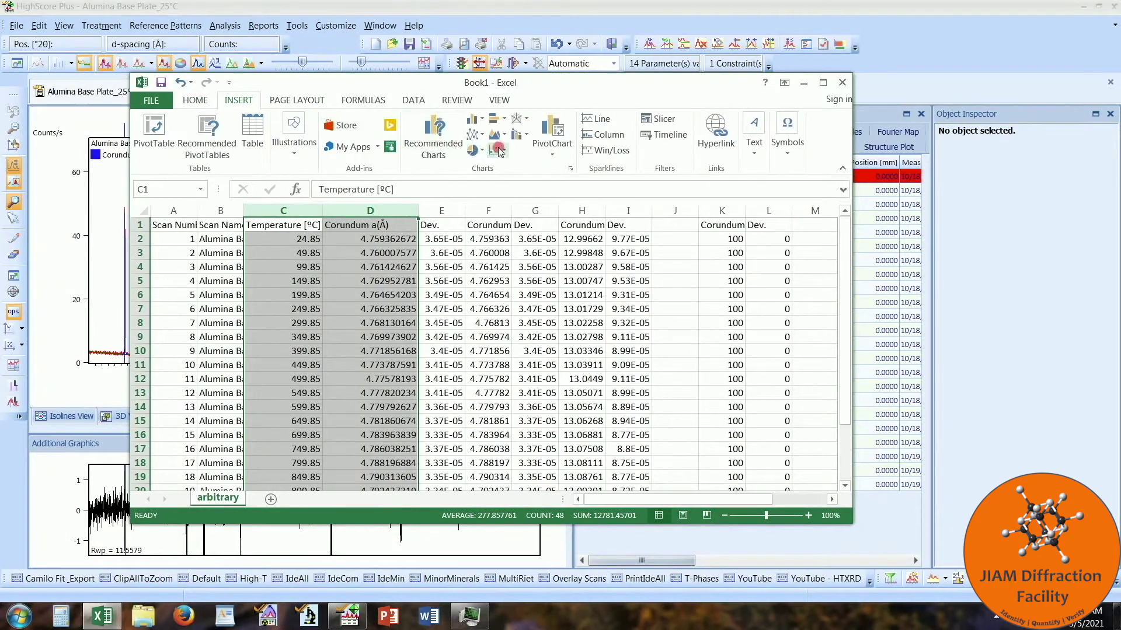
{"action": "left_click", "coordinate": [505, 151]}
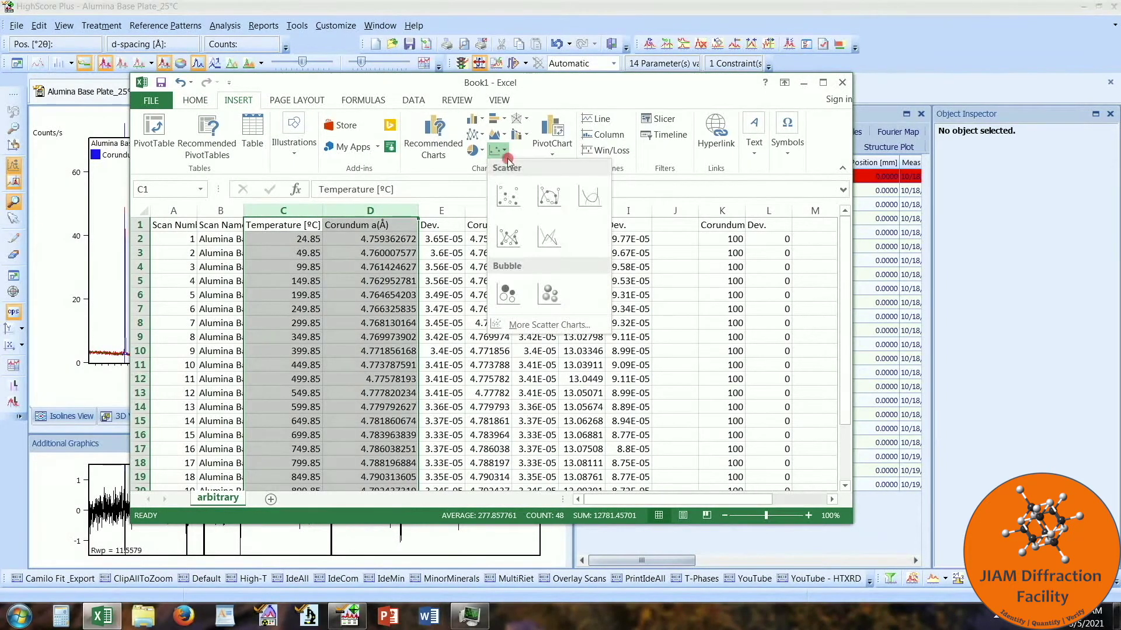
{"action": "left_click", "coordinate": [511, 238]}
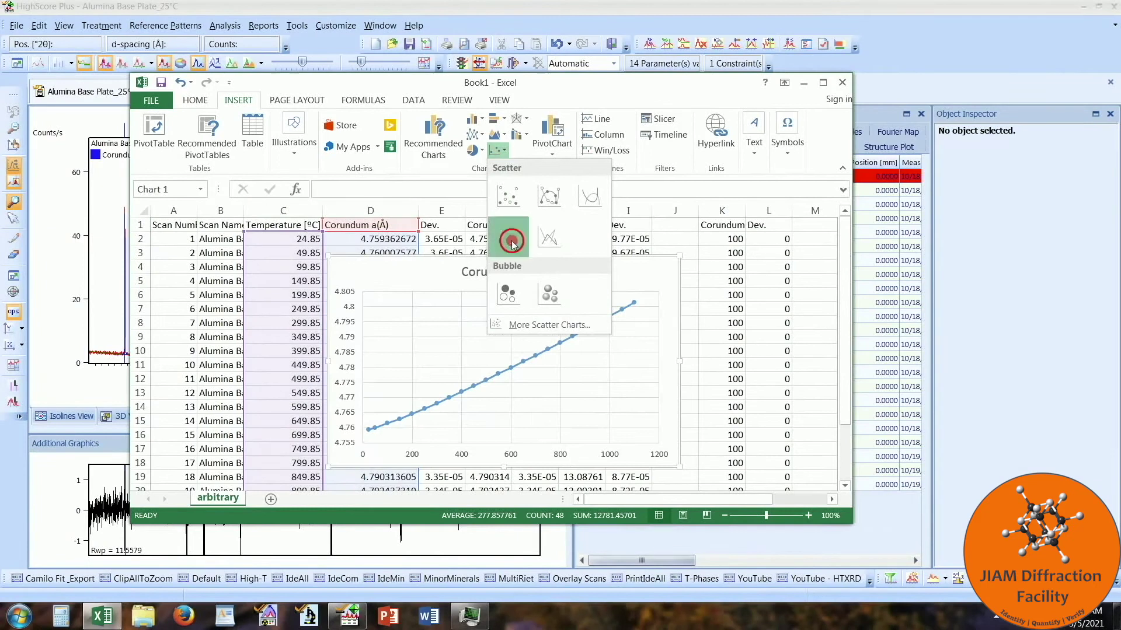
{"action": "left_click", "coordinate": [511, 238]}
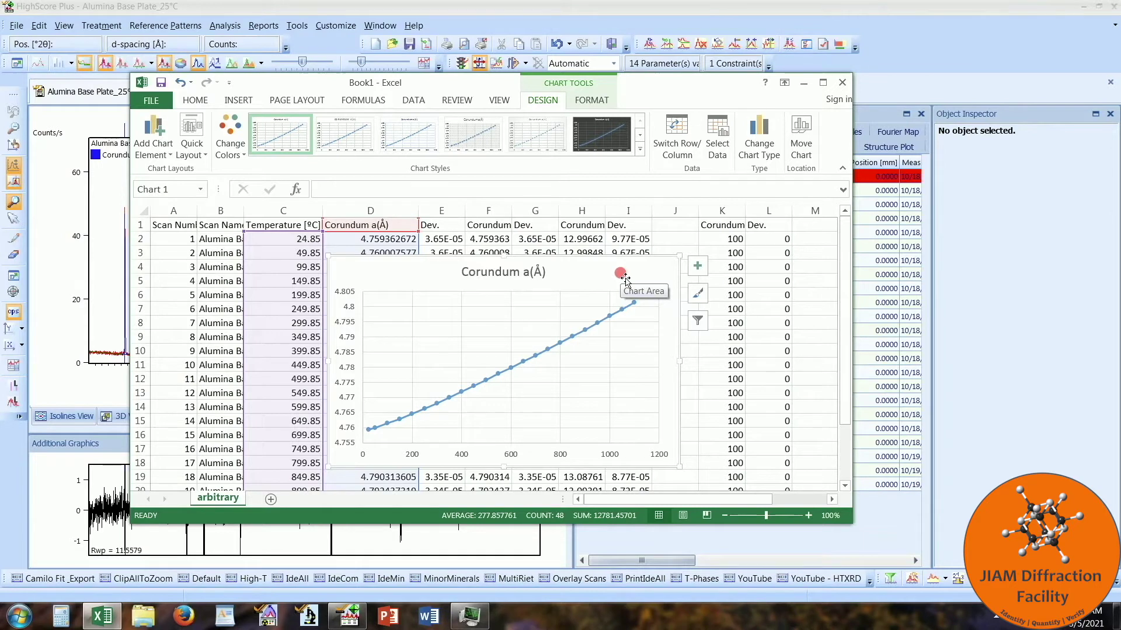
{"action": "left_click", "coordinate": [923, 60]}
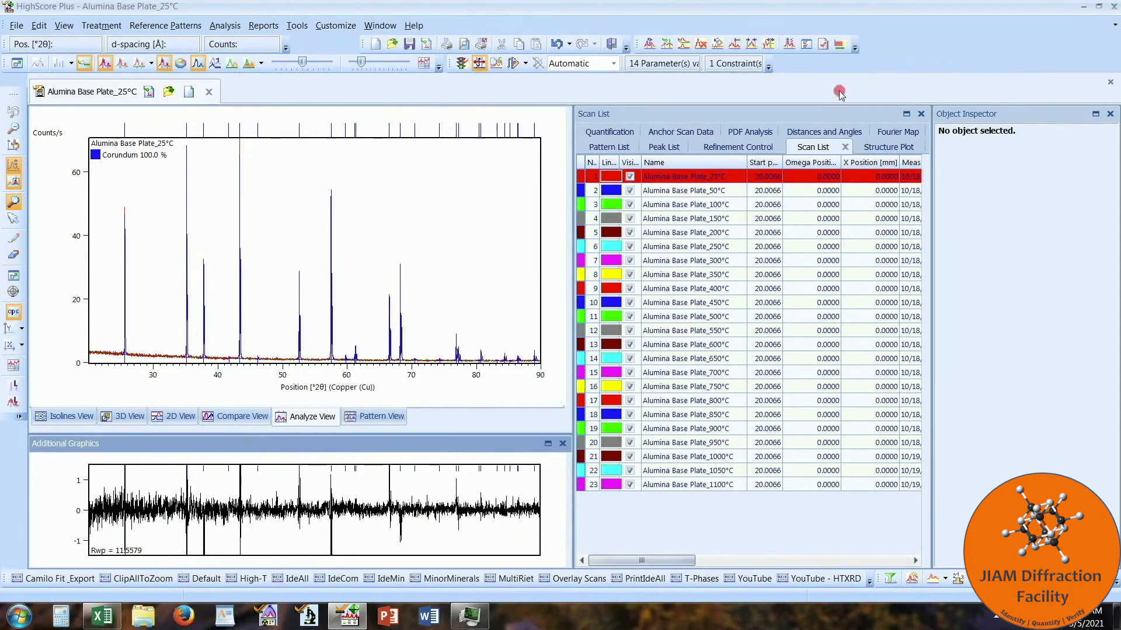
Open Alumina Base Plate_25°C.xrdml as a new document
{"action": "left_click", "coordinate": [285, 199]}
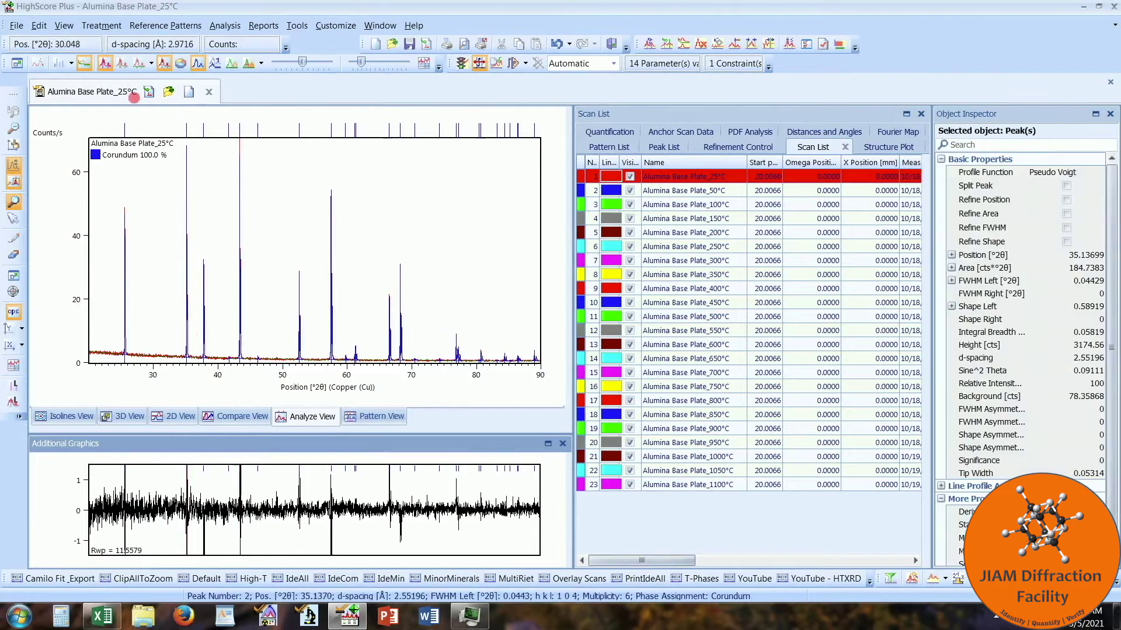
{"action": "left_click", "coordinate": [17, 27]}
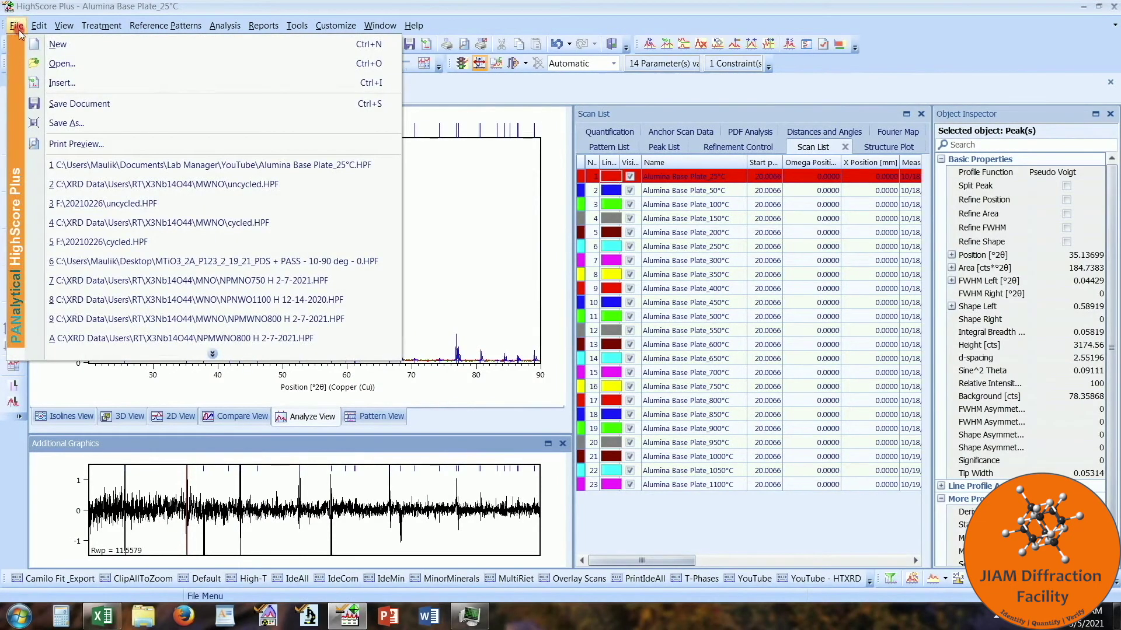
{"action": "left_click", "coordinate": [74, 65]}
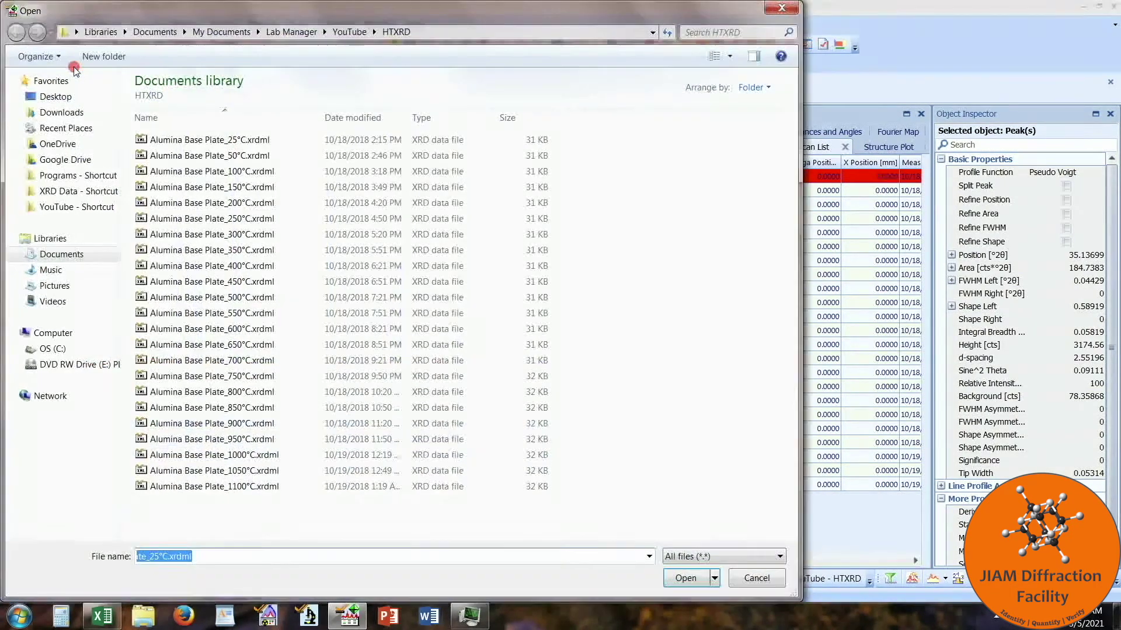
{"action": "left_click", "coordinate": [261, 140]}
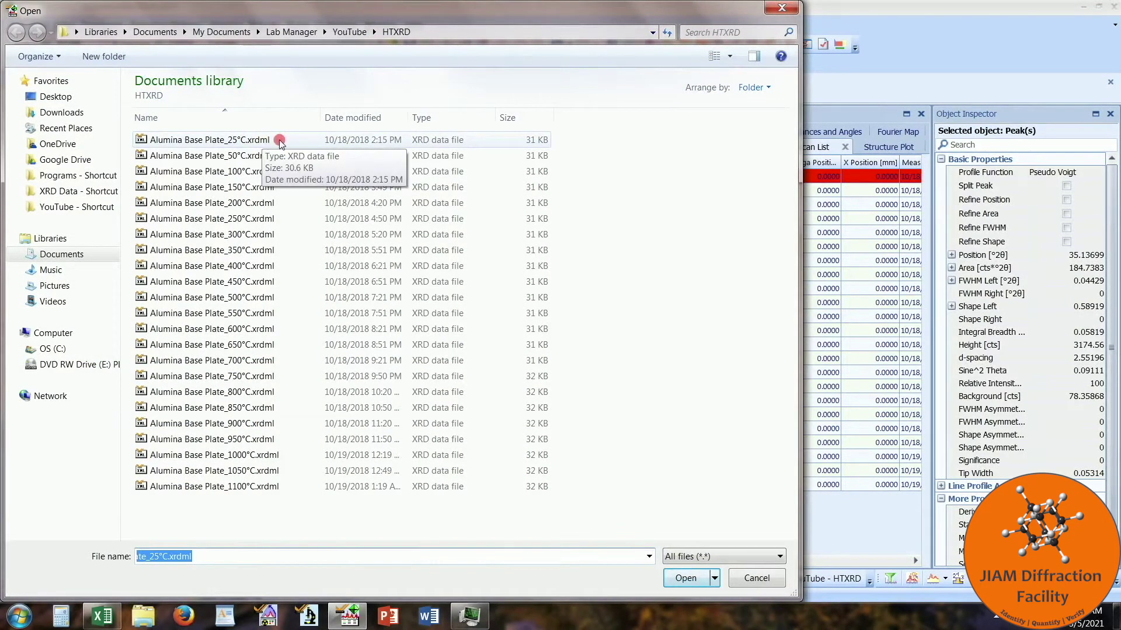
{"action": "double_click", "coordinate": [280, 141]}
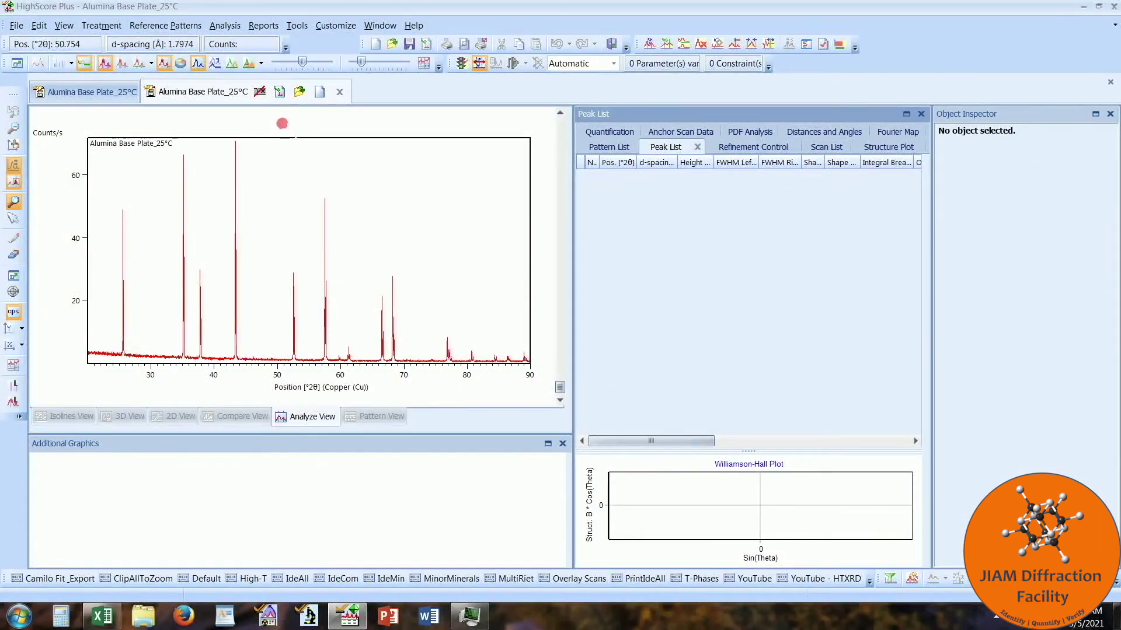
Insert the 50°C through 1100°C alumina scans into the same document
{"action": "left_click", "coordinate": [280, 94]}
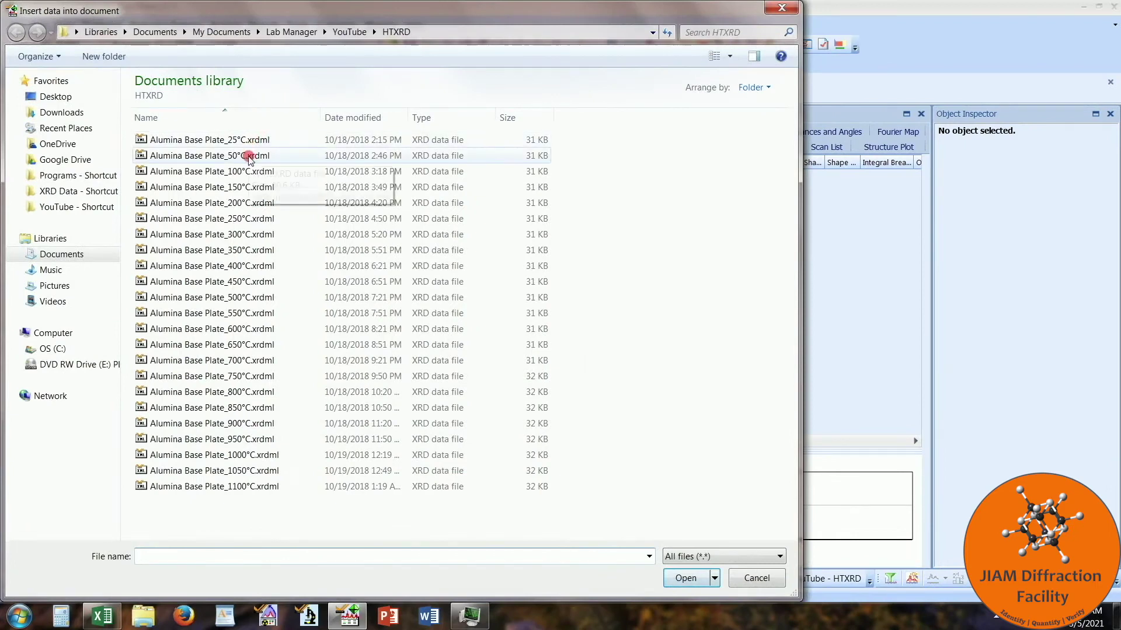
{"action": "left_click", "coordinate": [250, 157]}
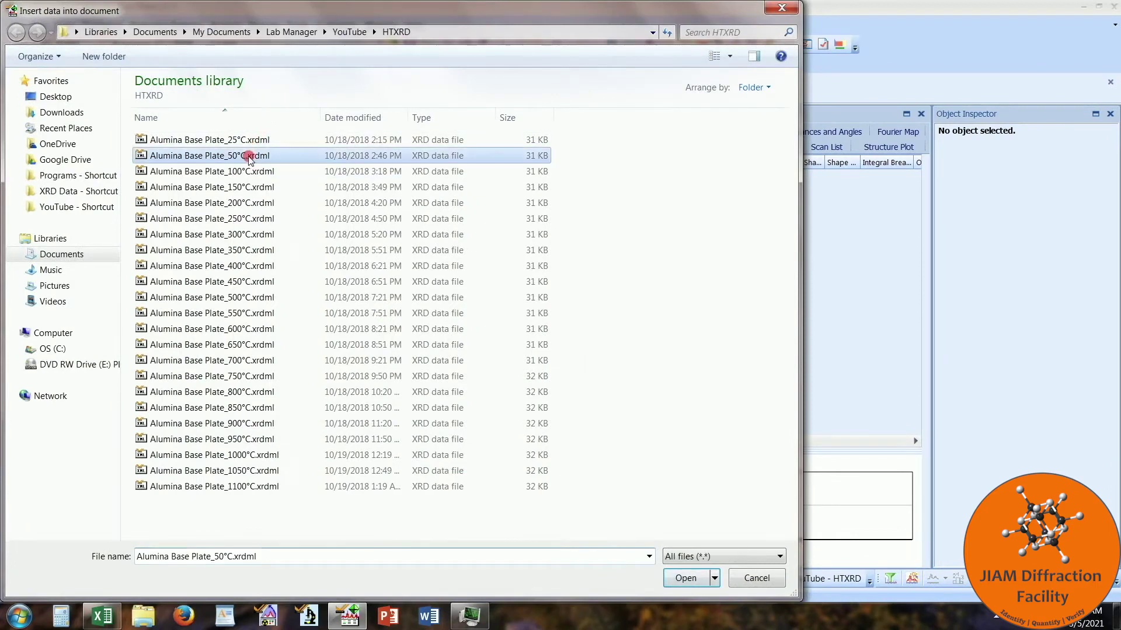
{"action": "left_click", "coordinate": [255, 487], "text": "shift"}
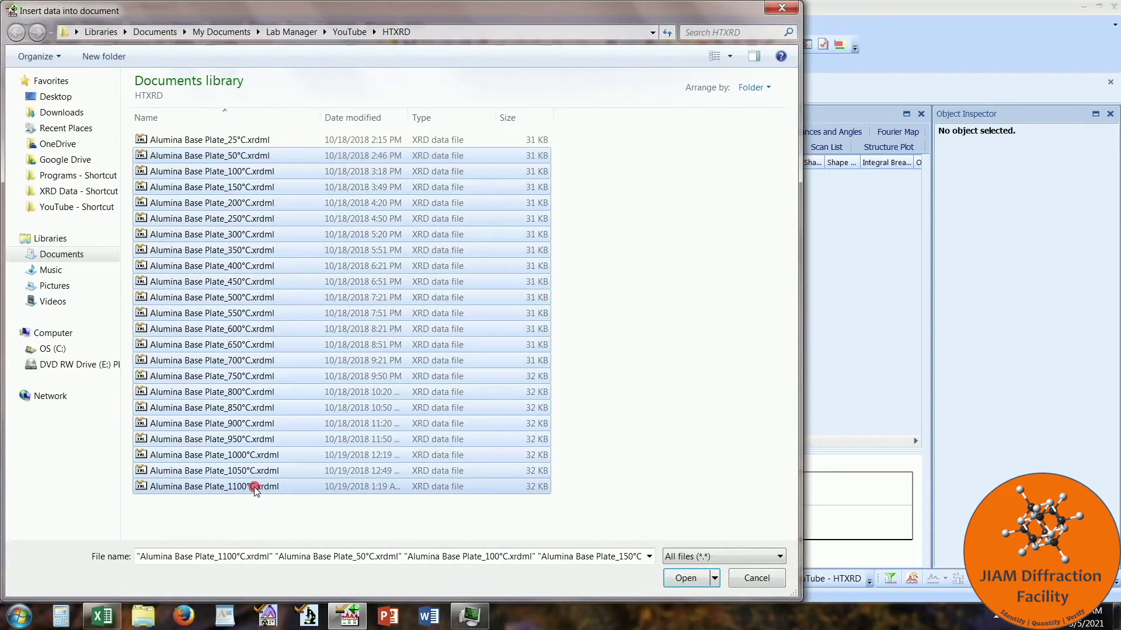
{"action": "left_click", "coordinate": [686, 579]}
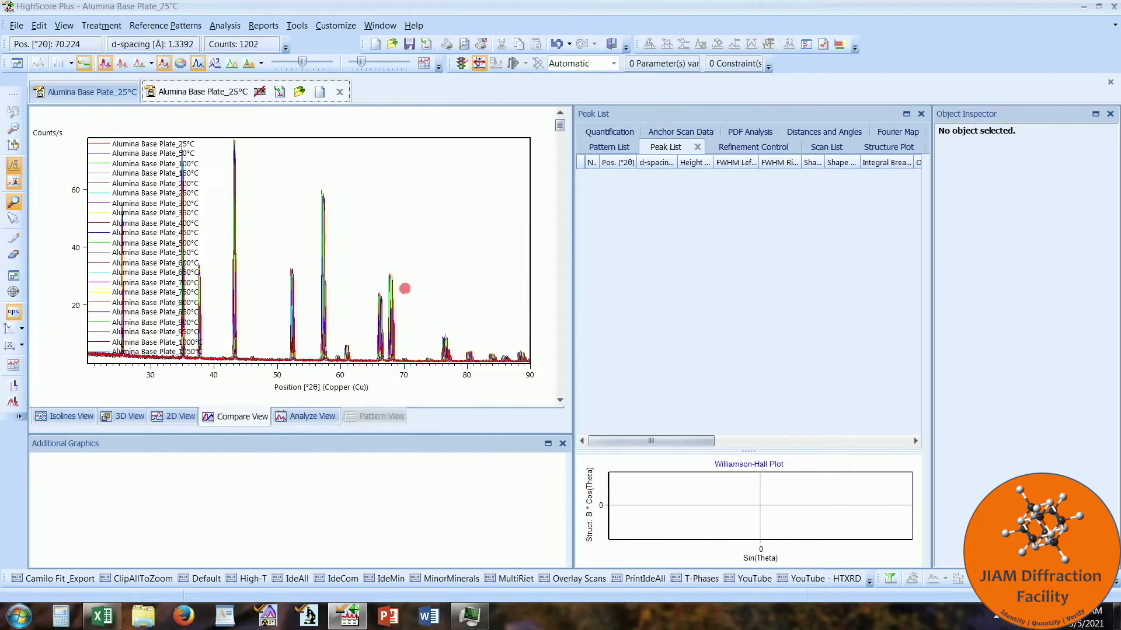
Zoom to the 65°–69.5° peaks, zoom back out, and show only the 25°C scan
{"action": "left_click_drag", "start_coordinate": [372, 368], "coordinate": [401, 263]}
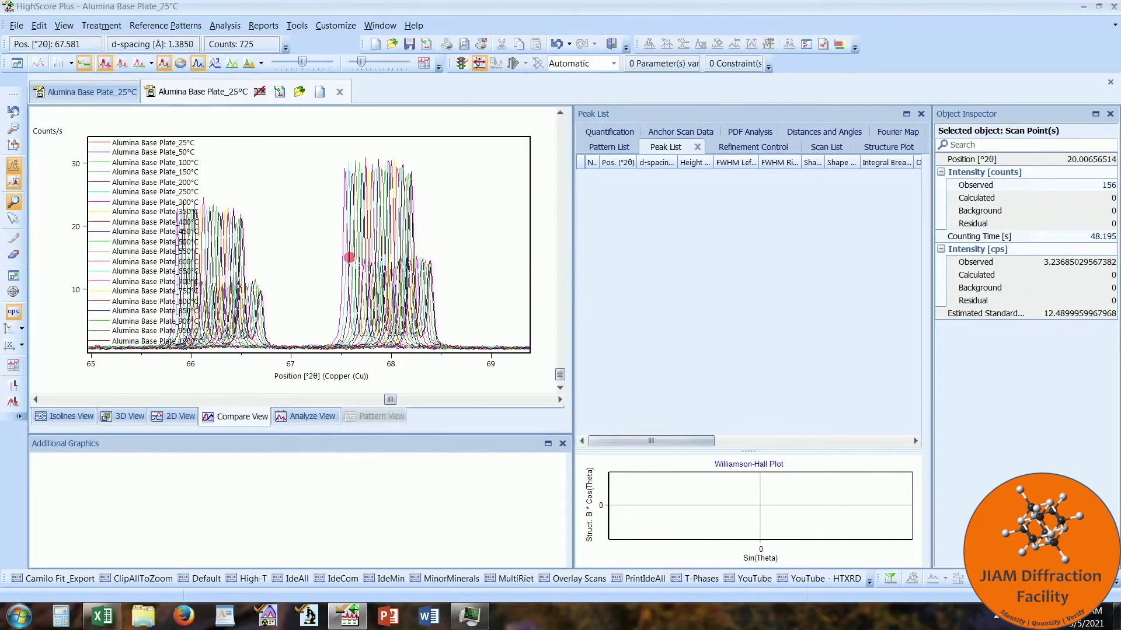
{"action": "right_click", "coordinate": [295, 232]}
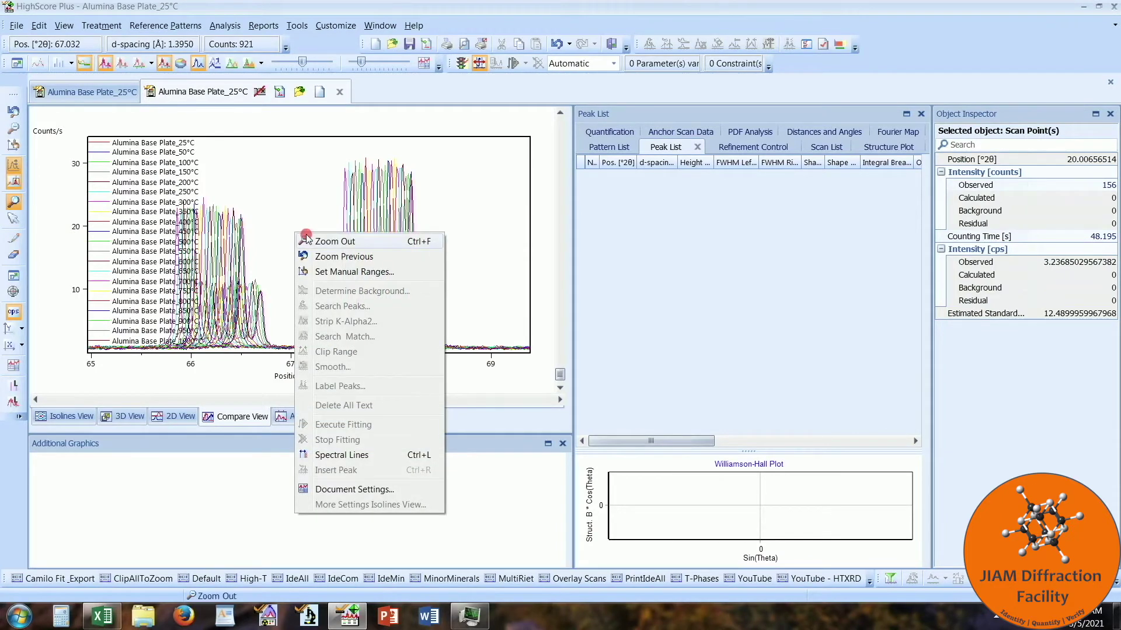
{"action": "left_click", "coordinate": [335, 242]}
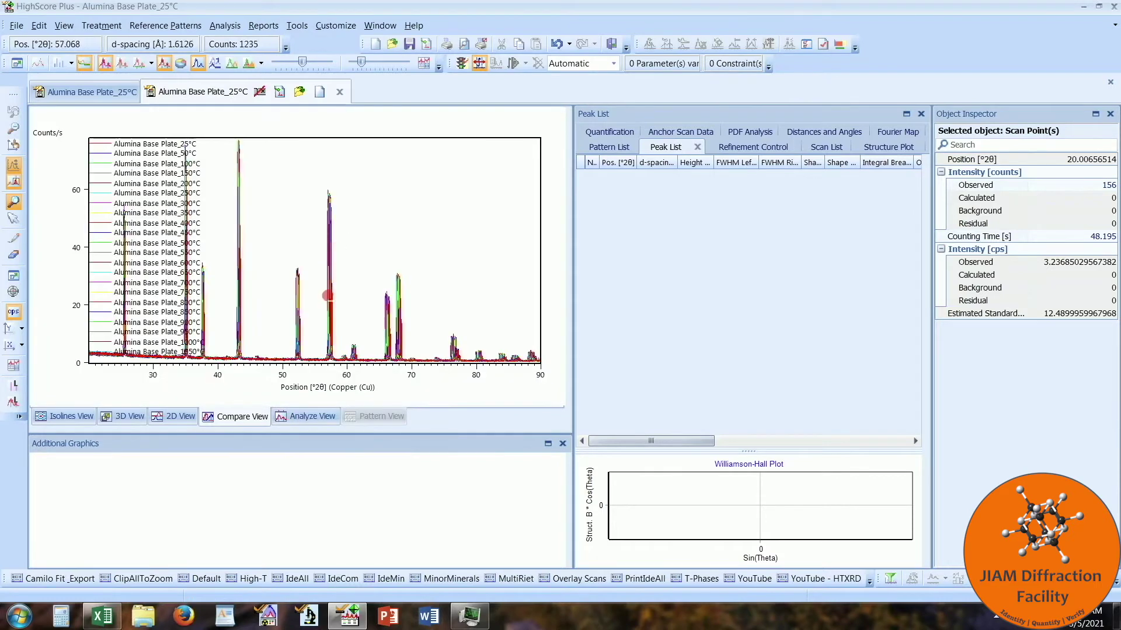
{"action": "left_click", "coordinate": [311, 417]}
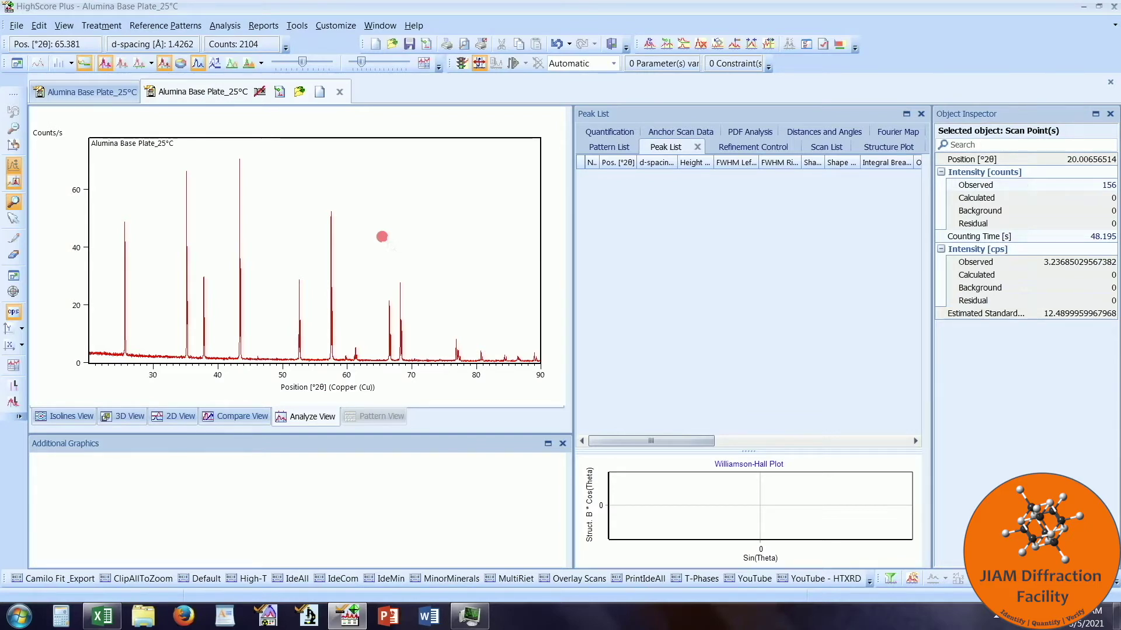
{"action": "right_click", "coordinate": [382, 237]}
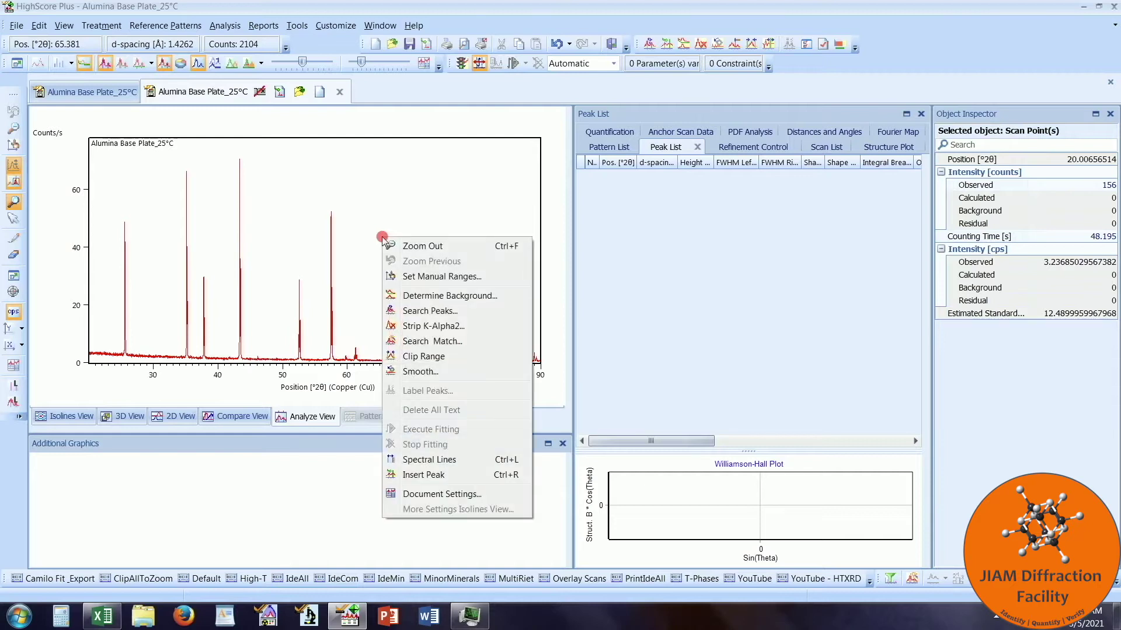
Start a Search & Match on the 25°C scan using an editable restriction set
{"action": "left_click", "coordinate": [479, 342]}
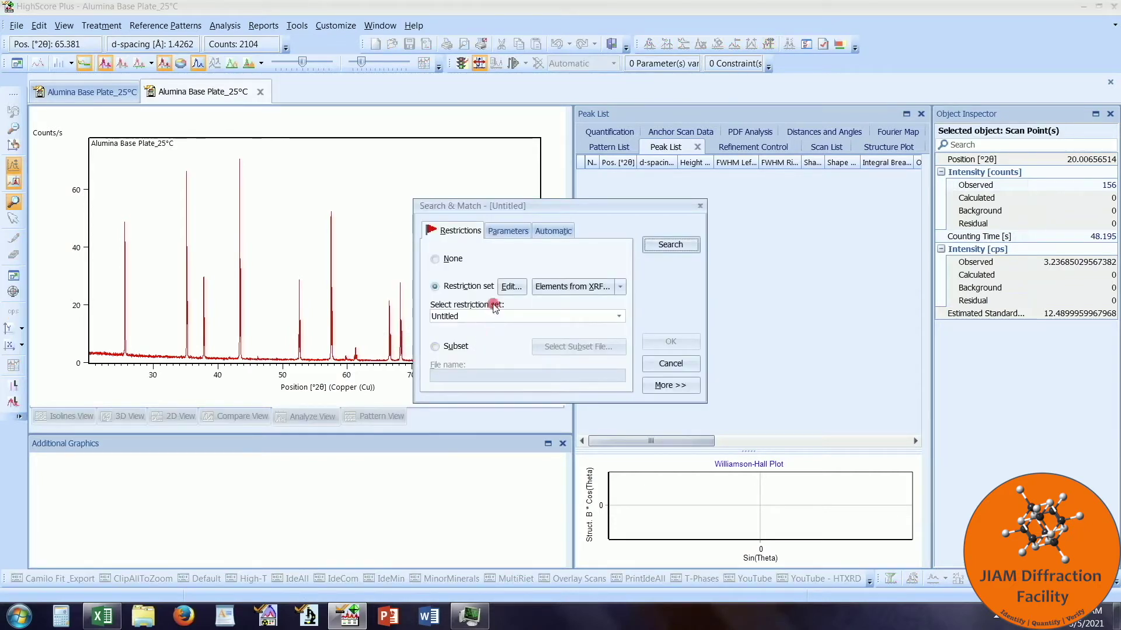
{"action": "left_click", "coordinate": [508, 287]}
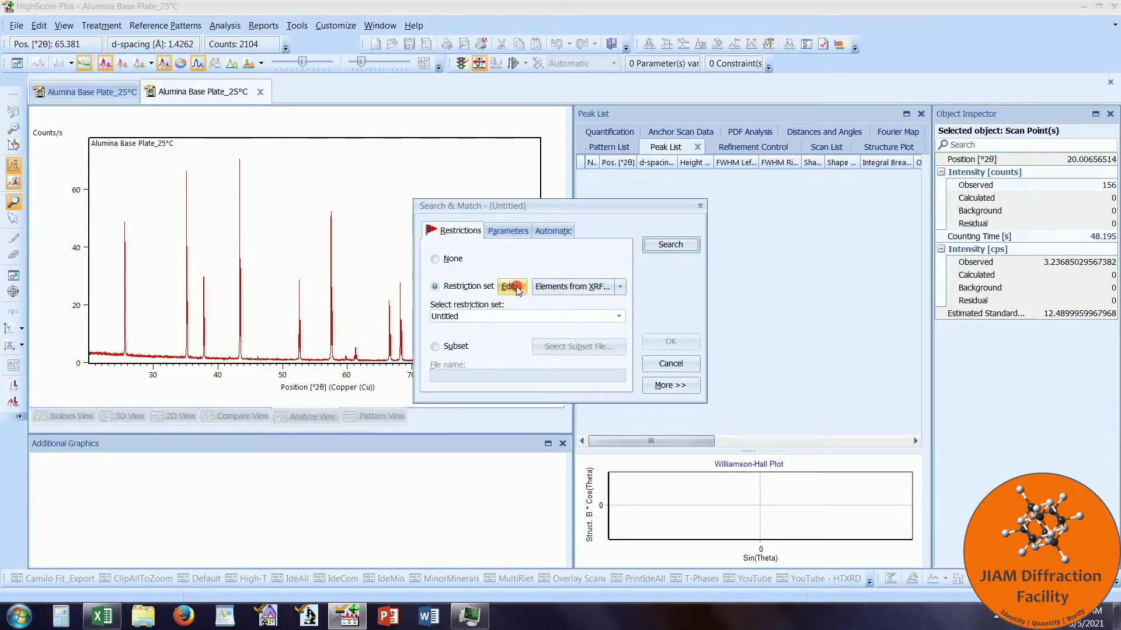
{"action": "left_click", "coordinate": [516, 289]}
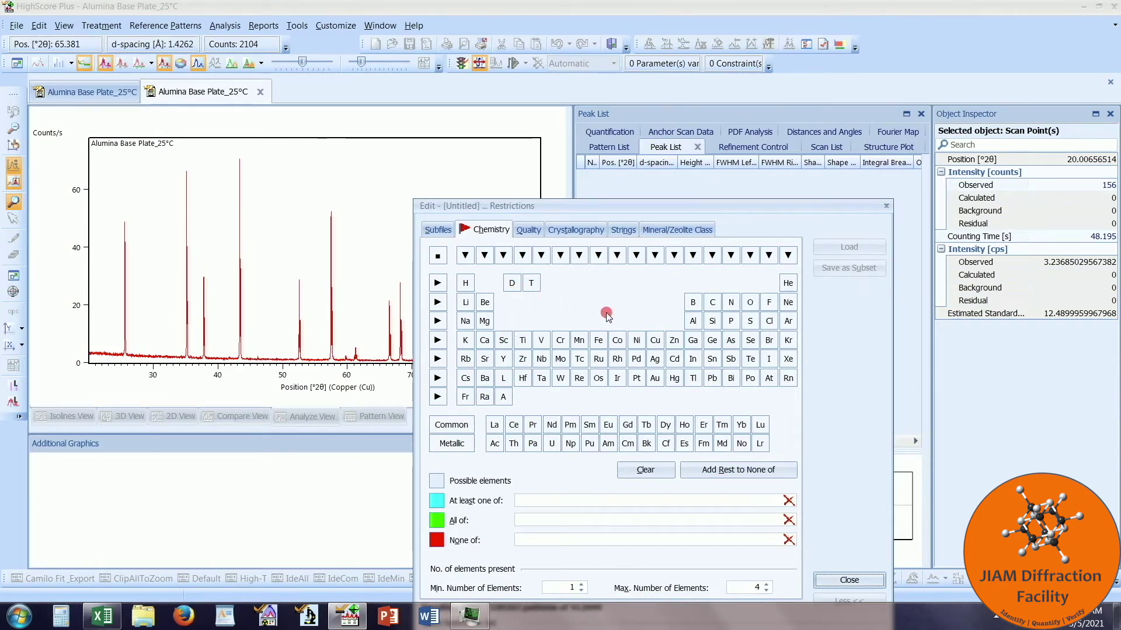
Set Al and O to 'All of' and move every other element to 'None of'
{"action": "left_click", "coordinate": [694, 325]}
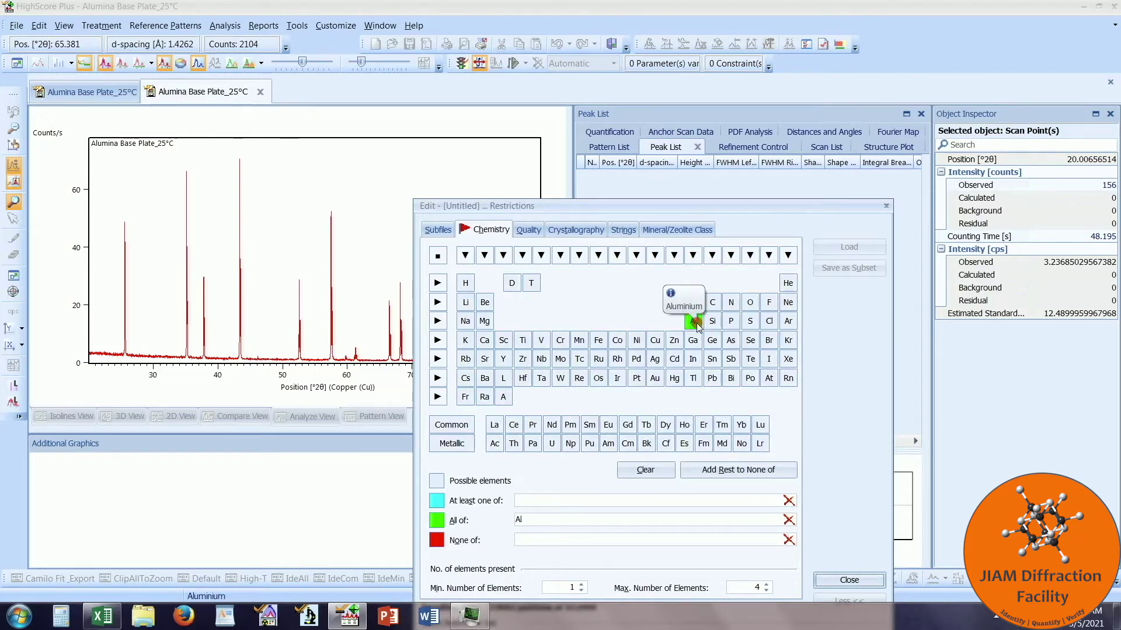
{"action": "left_click", "coordinate": [751, 302]}
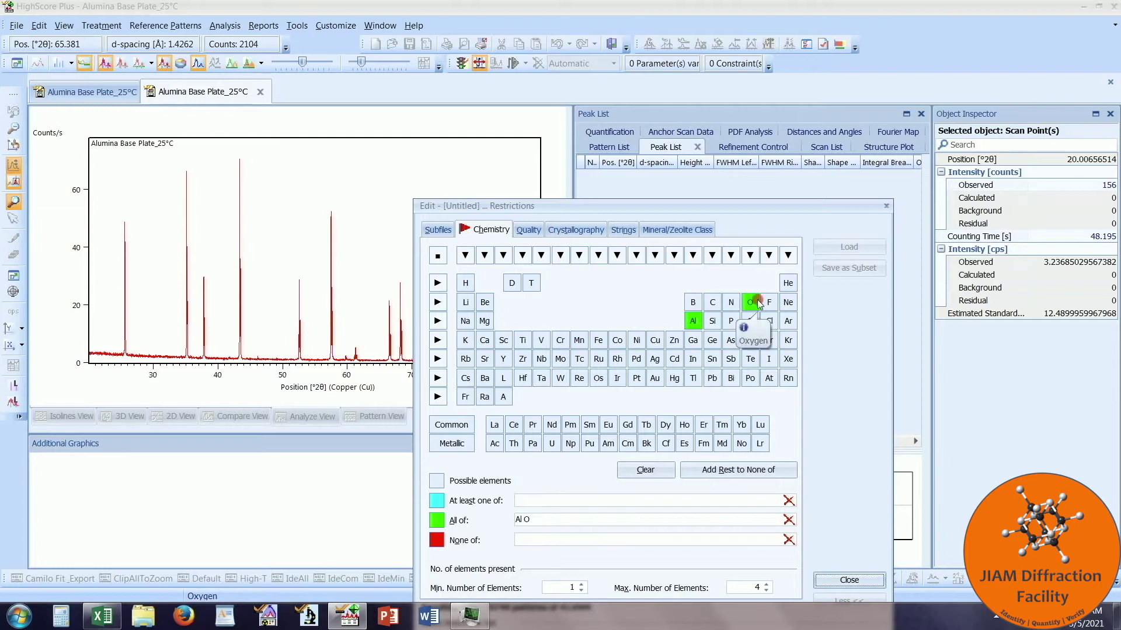
{"action": "left_click", "coordinate": [694, 322]}
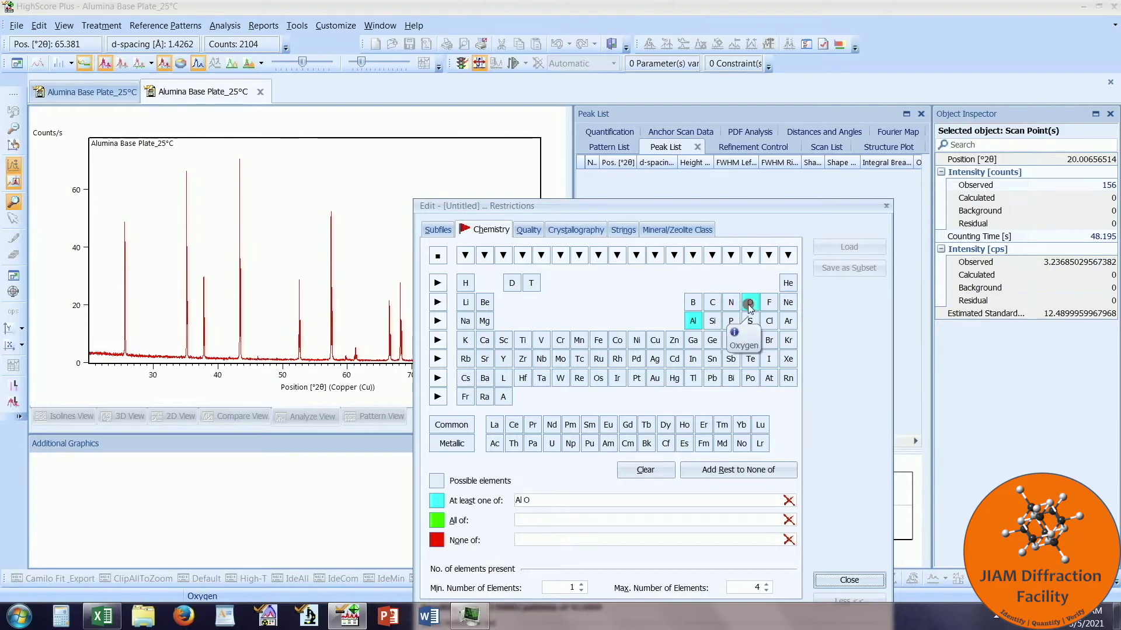
{"action": "left_click", "coordinate": [693, 322]}
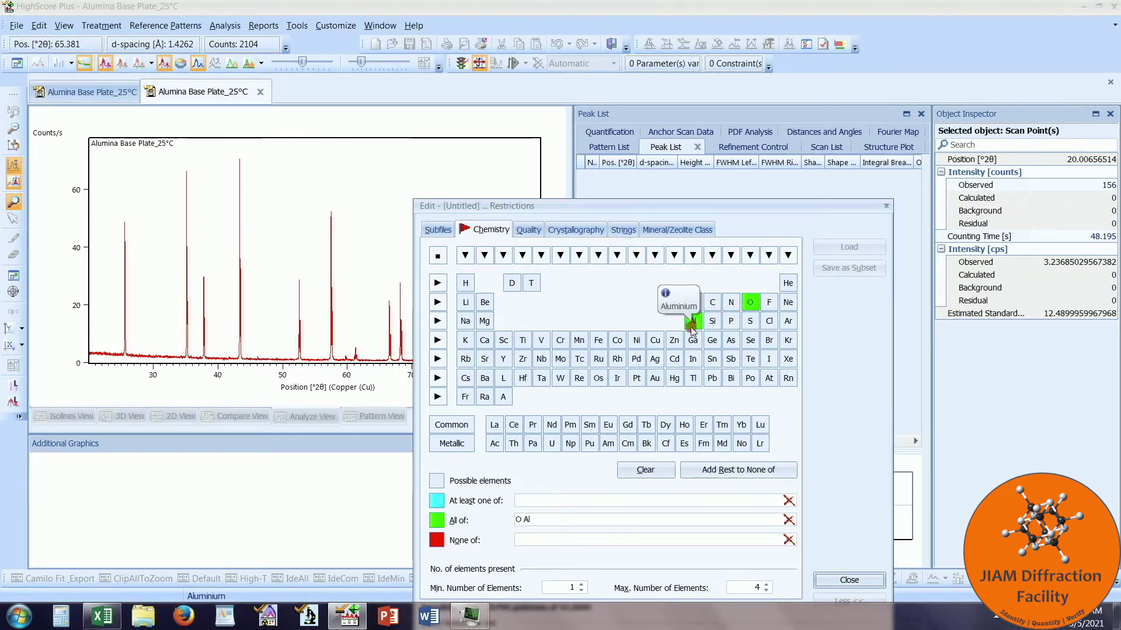
{"action": "left_click", "coordinate": [740, 477]}
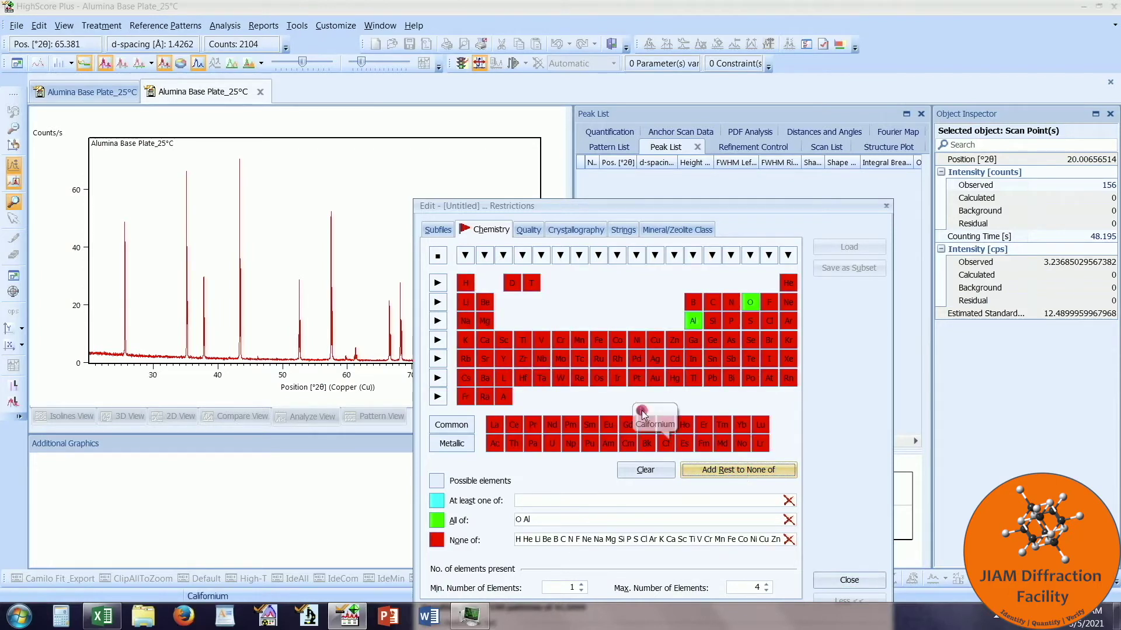
{"action": "left_click", "coordinate": [527, 230]}
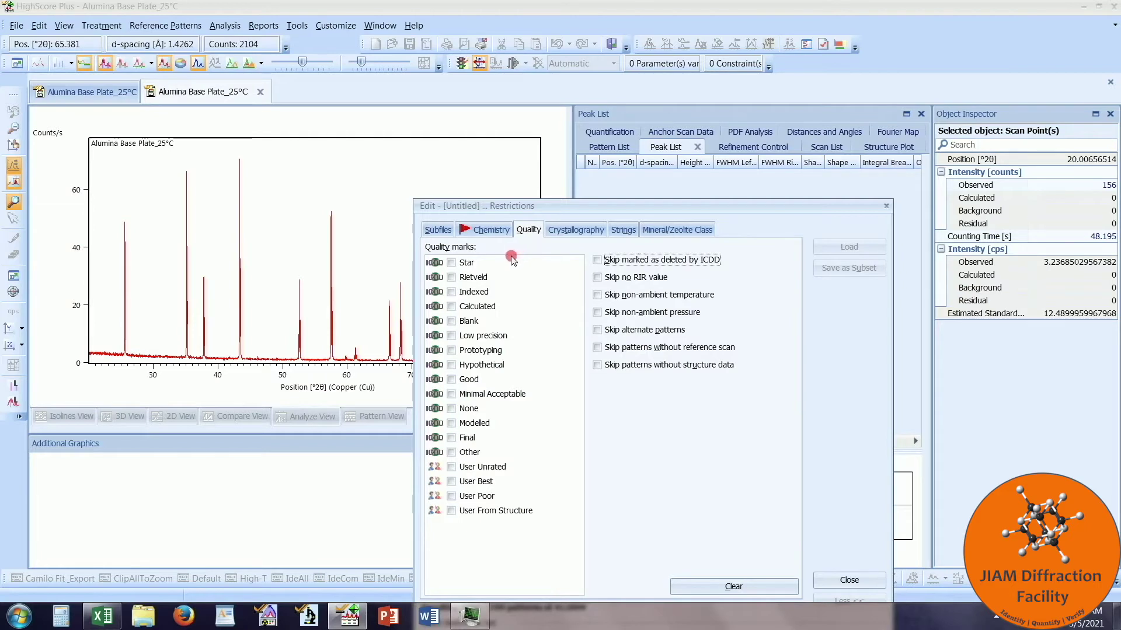
Require Star quality and skip patterns without structure data, then close the restrictions editor
{"action": "left_click", "coordinate": [451, 263]}
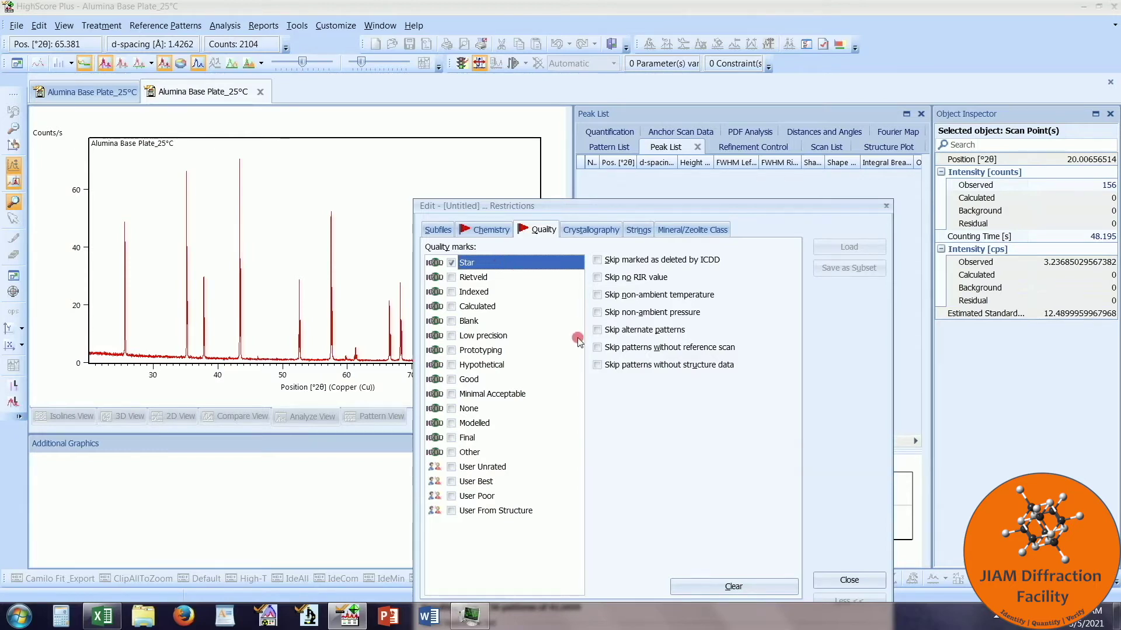
{"action": "left_click", "coordinate": [597, 366]}
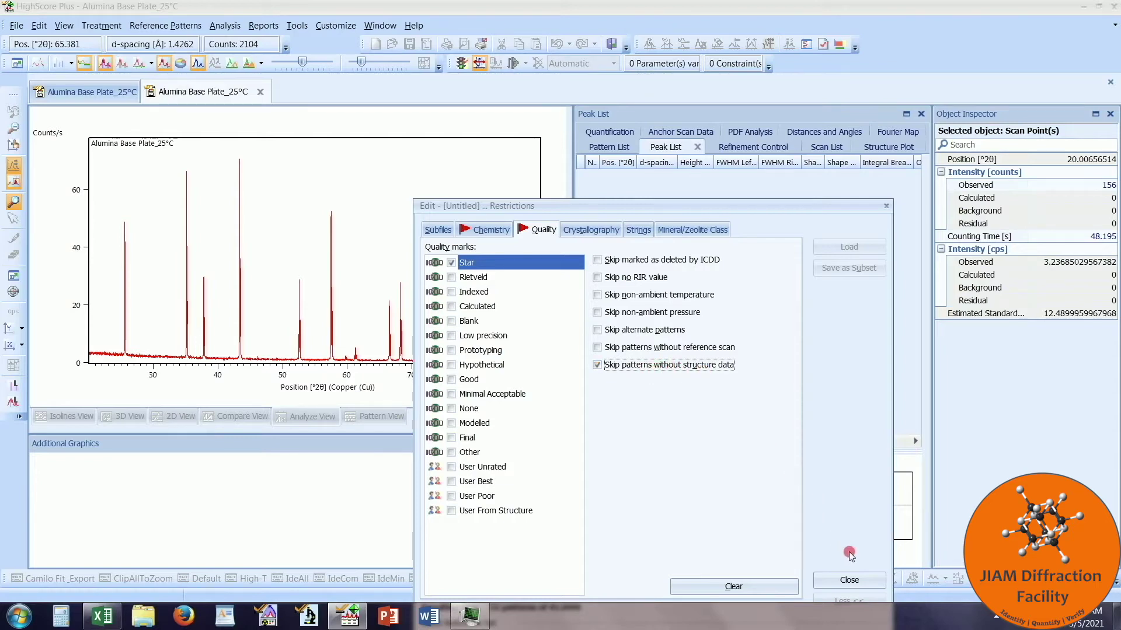
{"action": "left_click", "coordinate": [855, 579]}
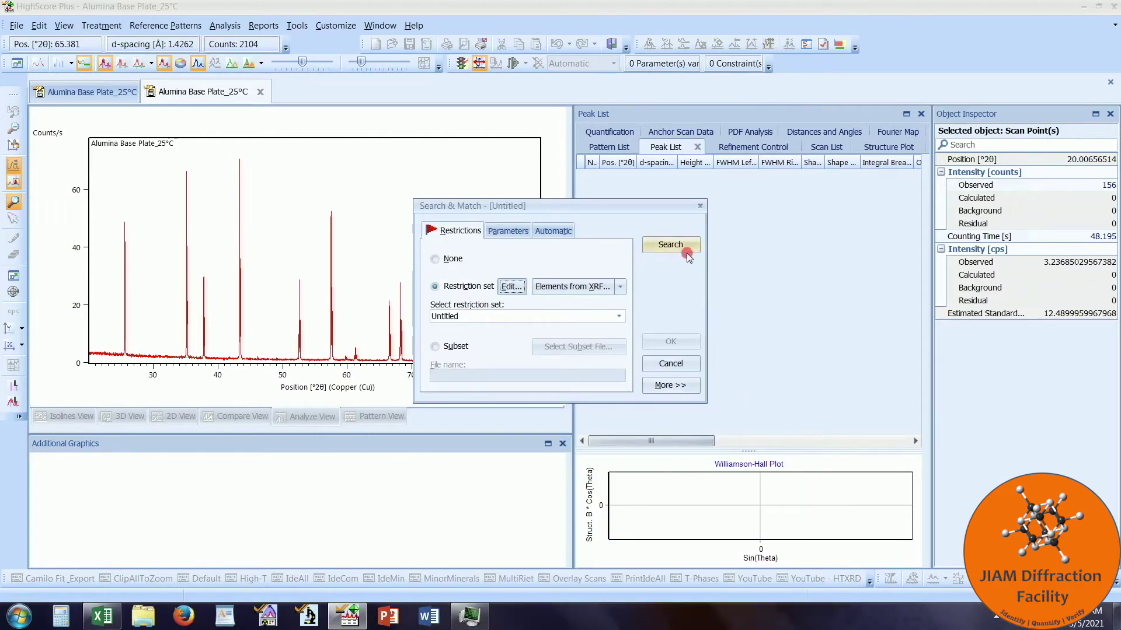
Run the search and accept Corundum Al2O3 candidate 04-007-4873 (score 81) as the matched pattern
{"action": "left_click", "coordinate": [676, 246]}
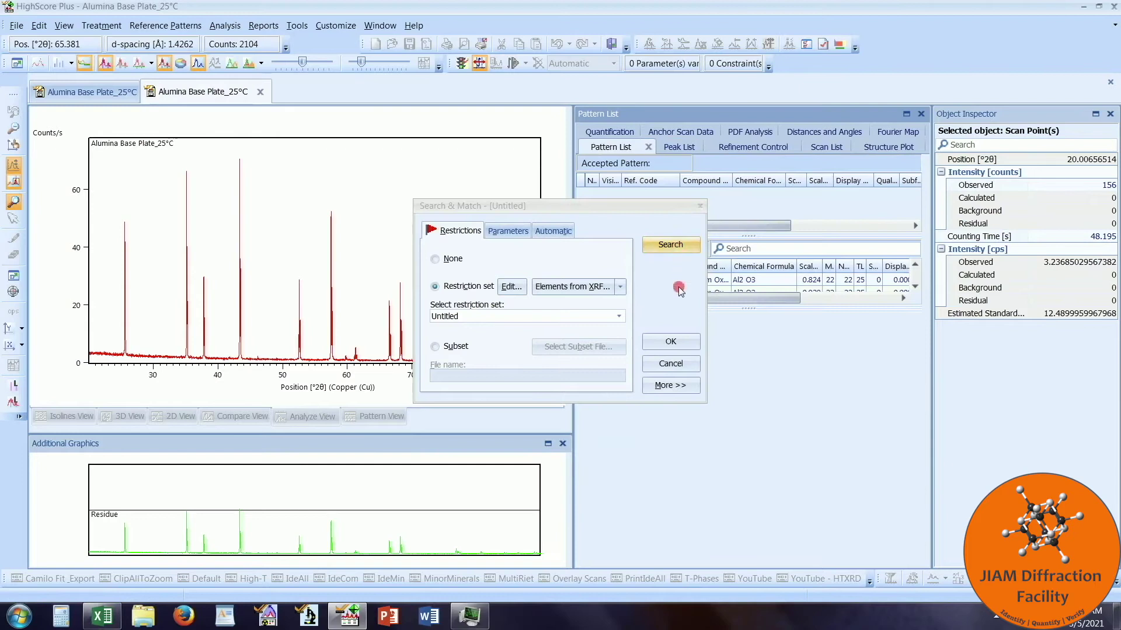
{"action": "left_click", "coordinate": [677, 343]}
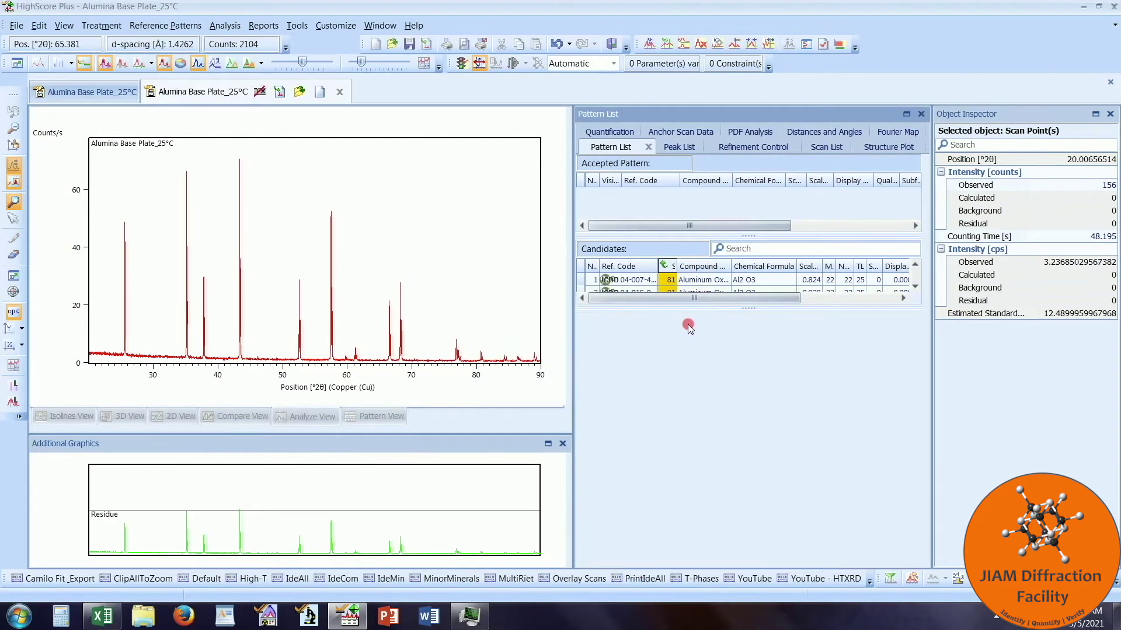
{"action": "left_click", "coordinate": [705, 281]}
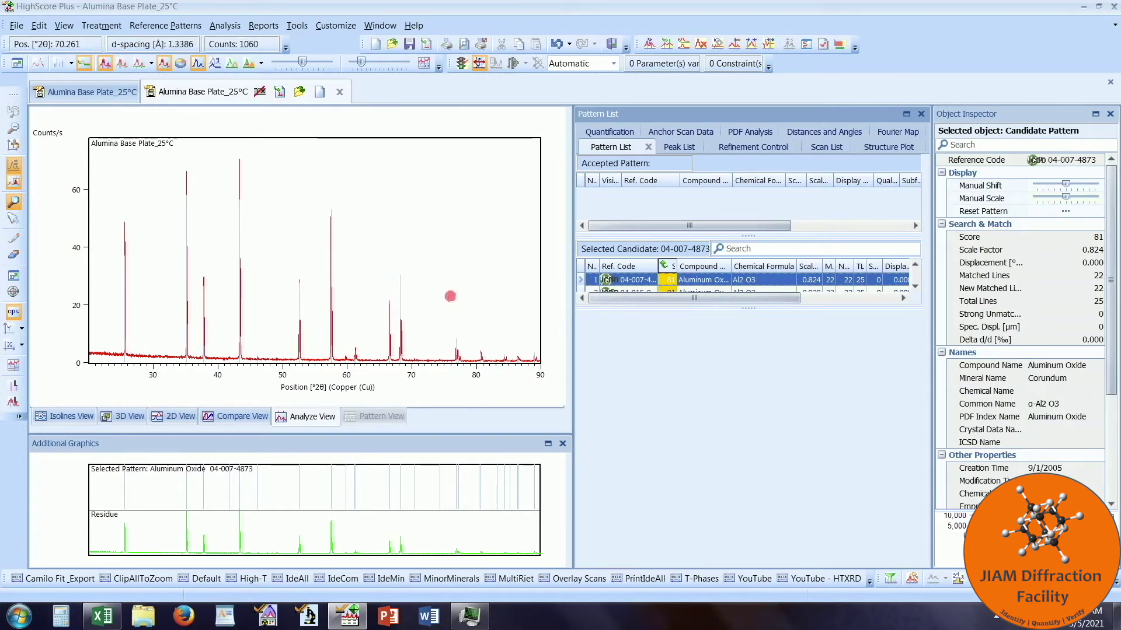
{"action": "left_click_drag", "start_coordinate": [757, 283], "coordinate": [728, 198]}
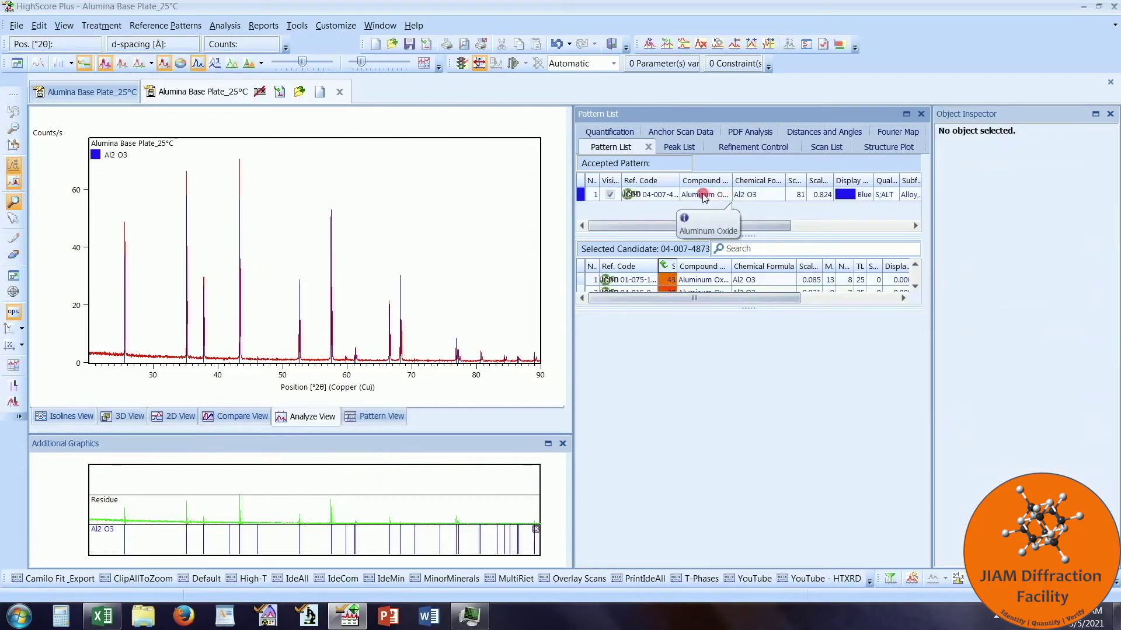
{"action": "right_click", "coordinate": [703, 196]}
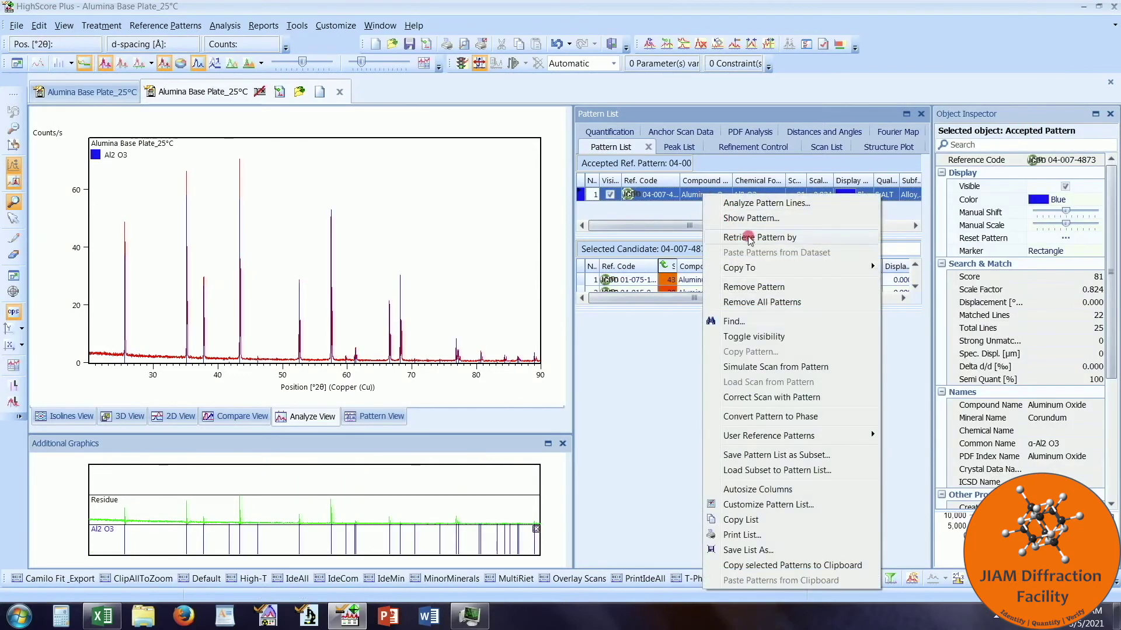
Convert the accepted Al2O3 pattern into a Corundum phase and show the Refinement Control list
{"action": "left_click", "coordinate": [841, 418]}
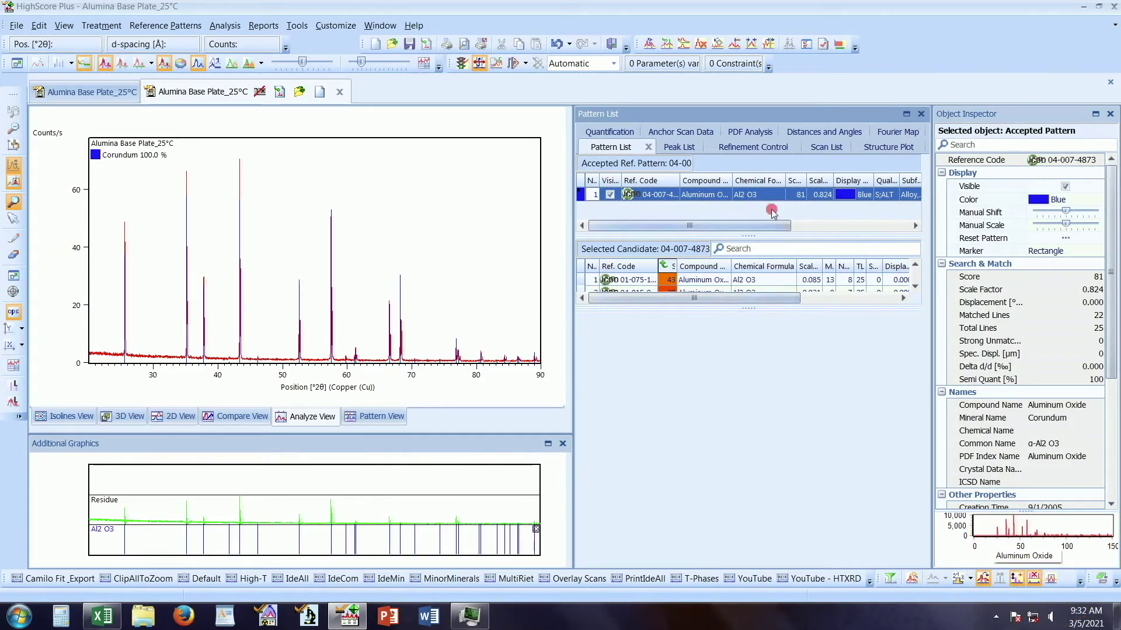
{"action": "left_click", "coordinate": [755, 148]}
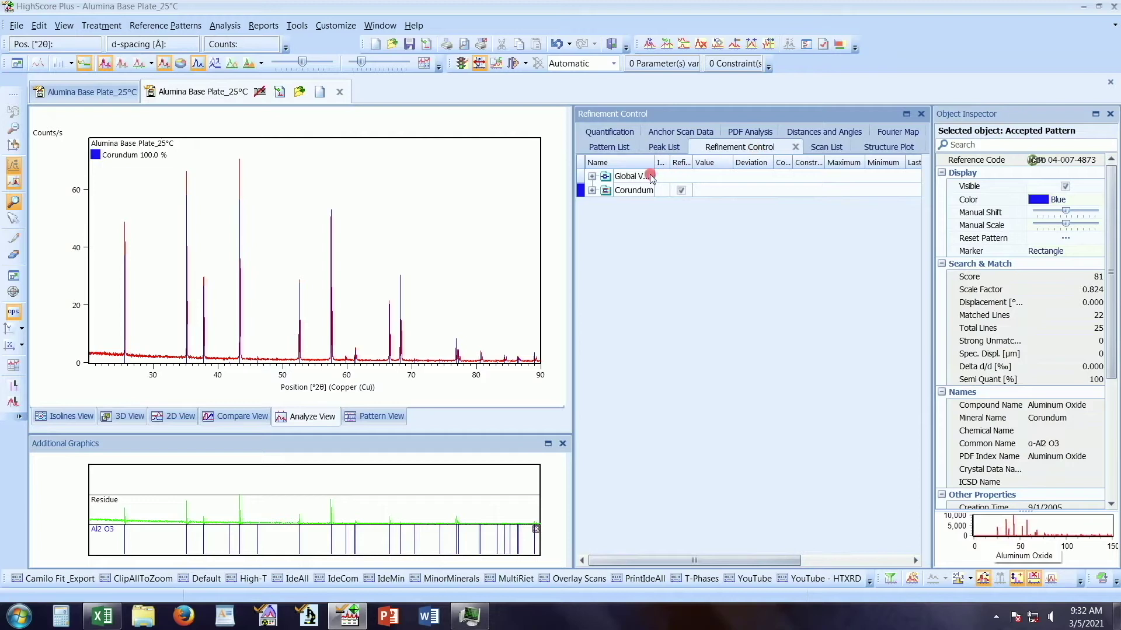
In Global Variables, tick Calculate Errors and change Solver Tolerance from 0.001 to 0.0001
{"action": "left_click", "coordinate": [631, 178]}
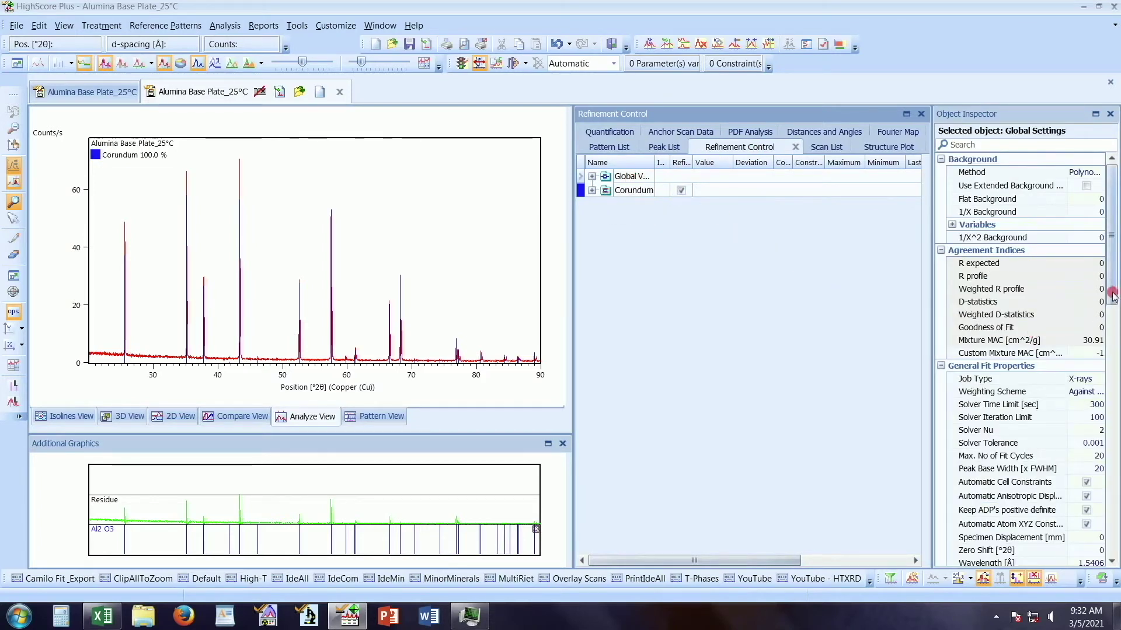
{"action": "left_click_drag", "start_coordinate": [1112, 295], "coordinate": [1112, 343]}
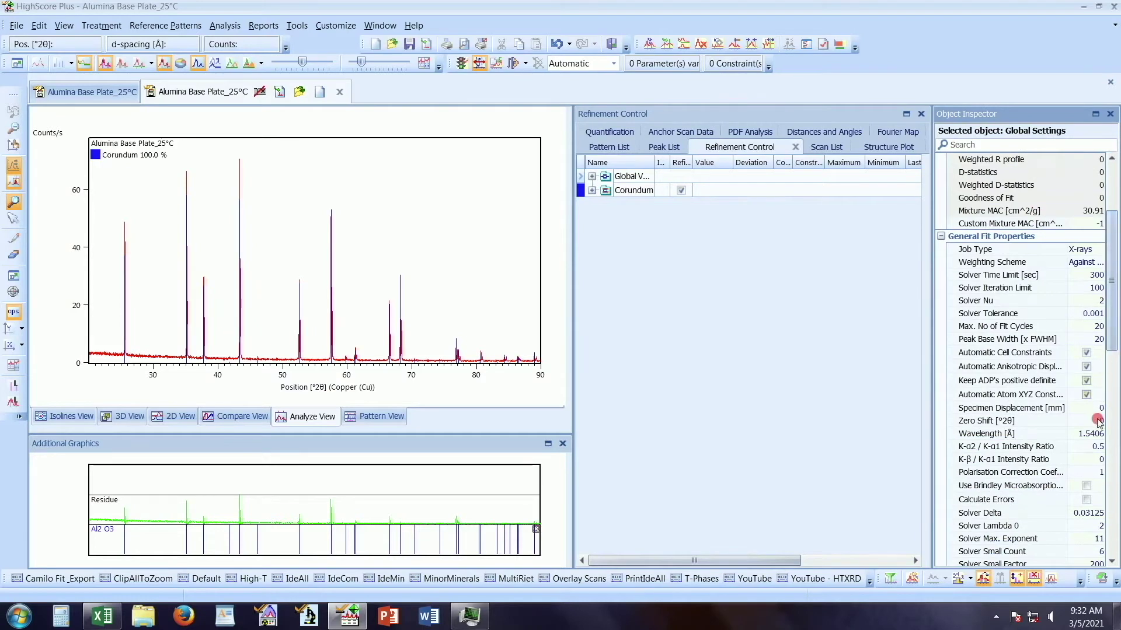
{"action": "left_click", "coordinate": [1086, 501]}
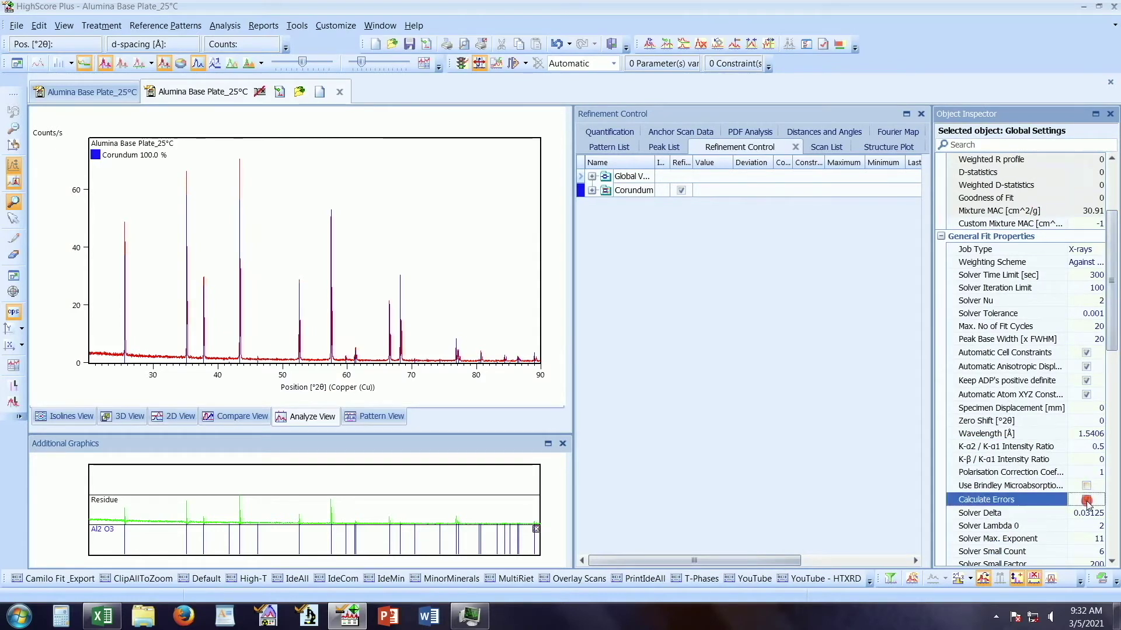
{"action": "left_click", "coordinate": [1092, 314]}
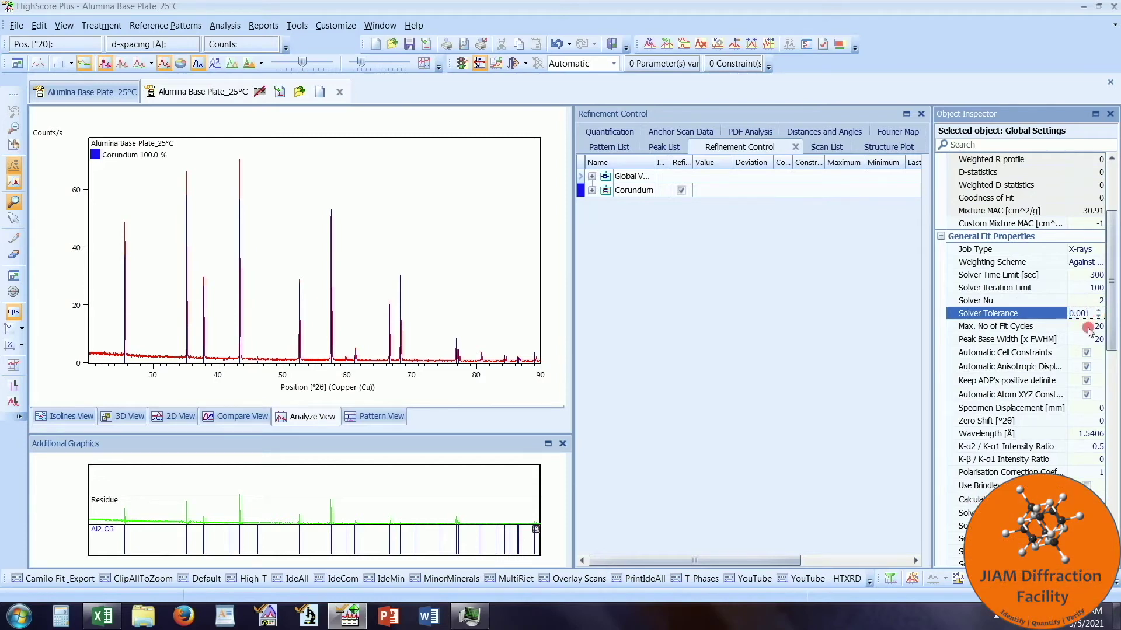
{"action": "type", "text": "0.0001"}
{"action": "key", "text": "Return"}
{"action": "left_click", "coordinate": [631, 195]}
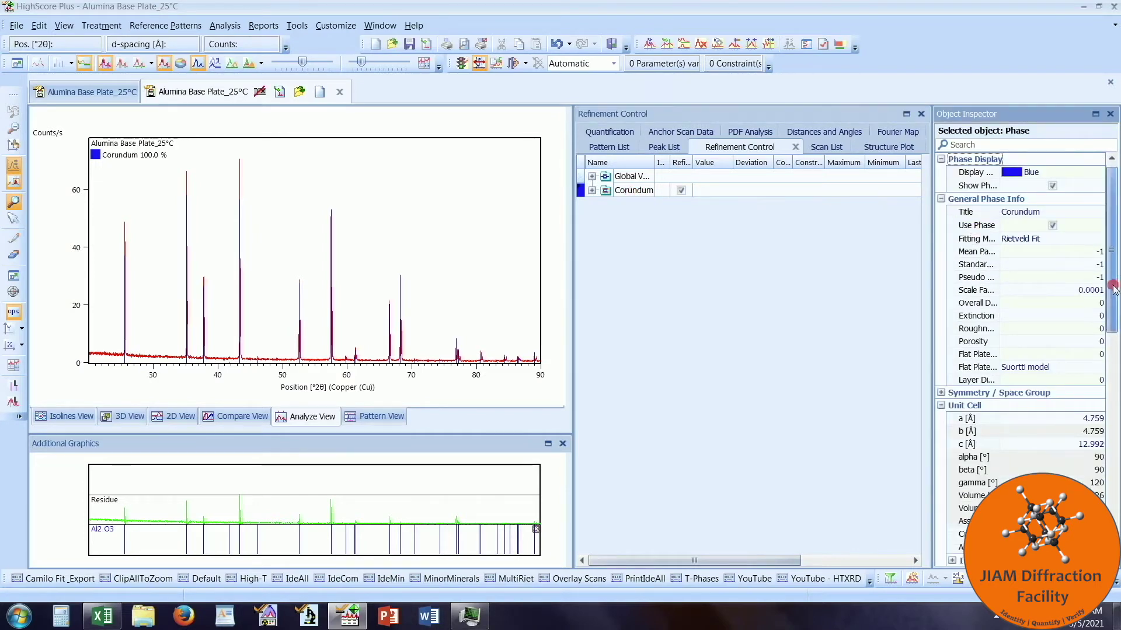
Set the Corundum phase profile's Size Strain option to None
{"action": "left_click_drag", "start_coordinate": [1112, 282], "coordinate": [1112, 424]}
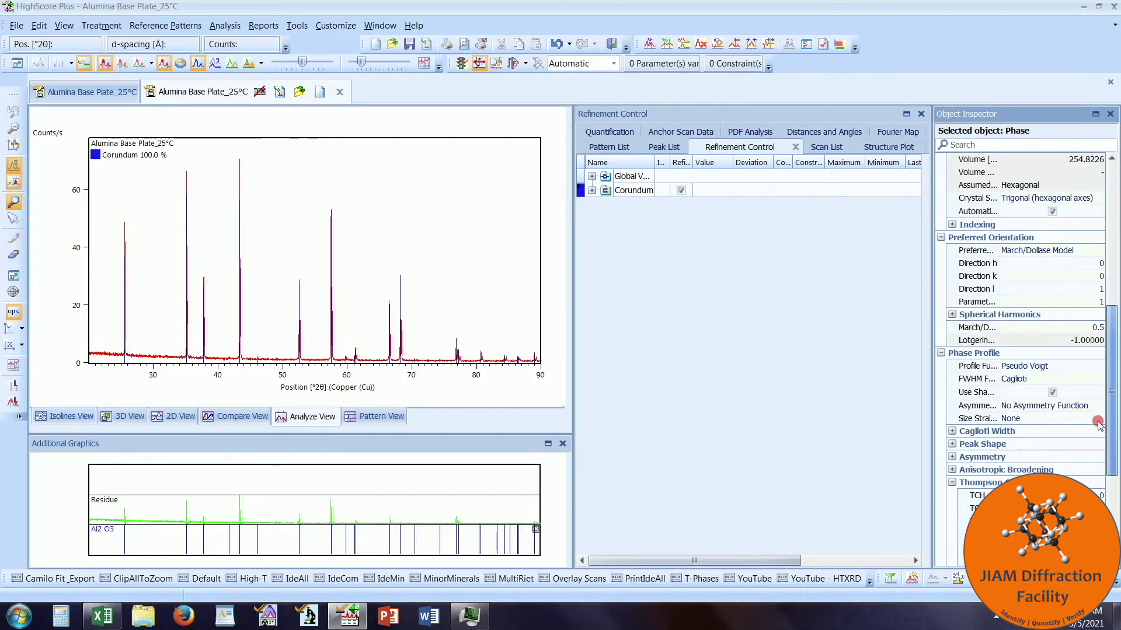
{"action": "left_click", "coordinate": [1045, 419]}
{"action": "left_click", "coordinate": [1048, 419]}
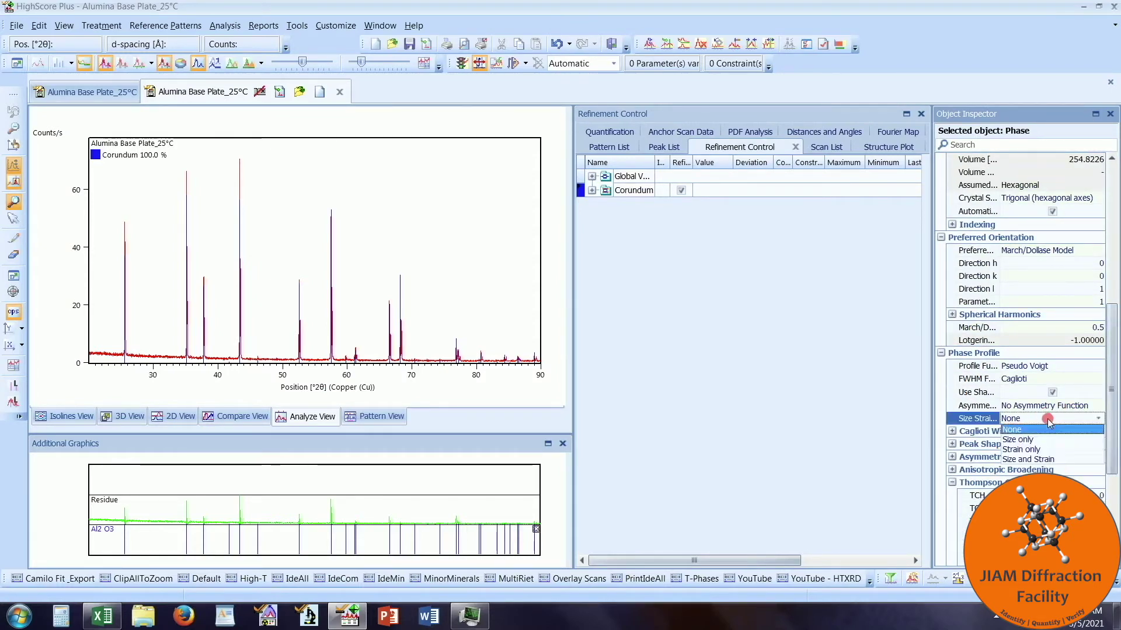
{"action": "left_click", "coordinate": [1035, 460]}
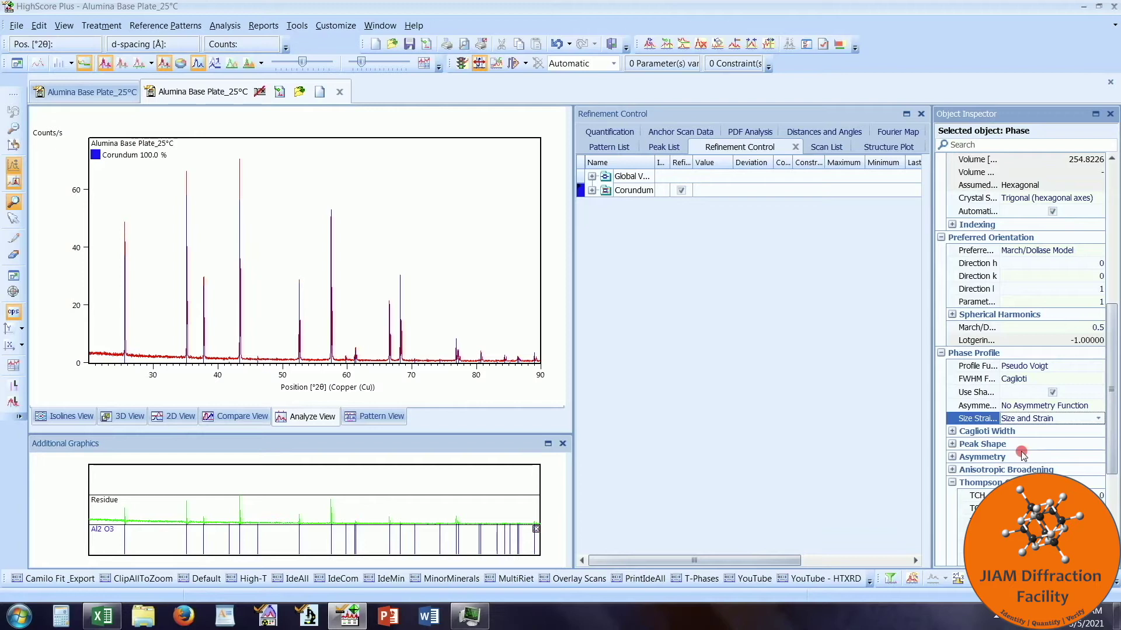
{"action": "left_click", "coordinate": [1061, 420]}
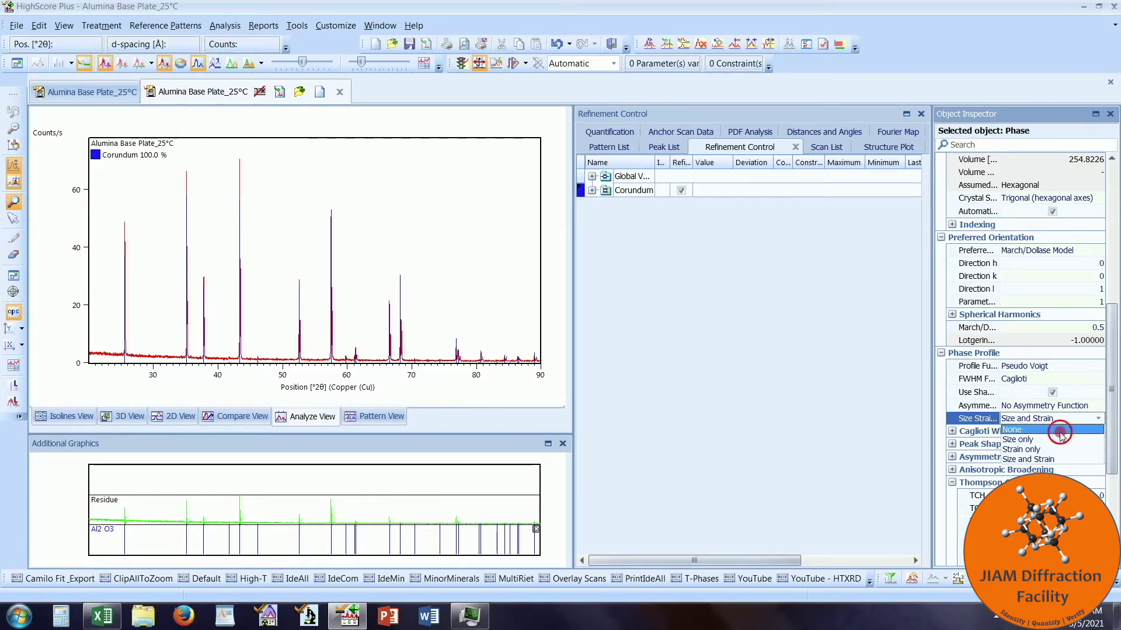
{"action": "left_click", "coordinate": [1061, 435]}
Select Global Variables in Refinement Control to display the Global Settings
{"action": "left_click_drag", "start_coordinate": [1115, 399], "coordinate": [1115, 257]}
{"action": "left_click", "coordinate": [650, 192]}
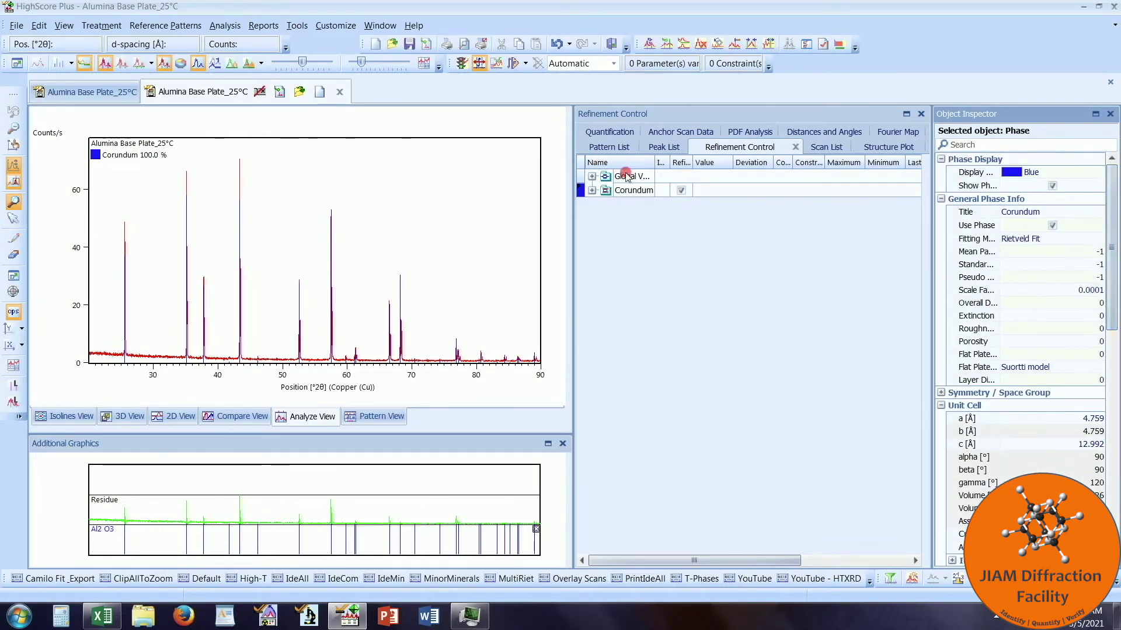
{"action": "left_click", "coordinate": [630, 176]}
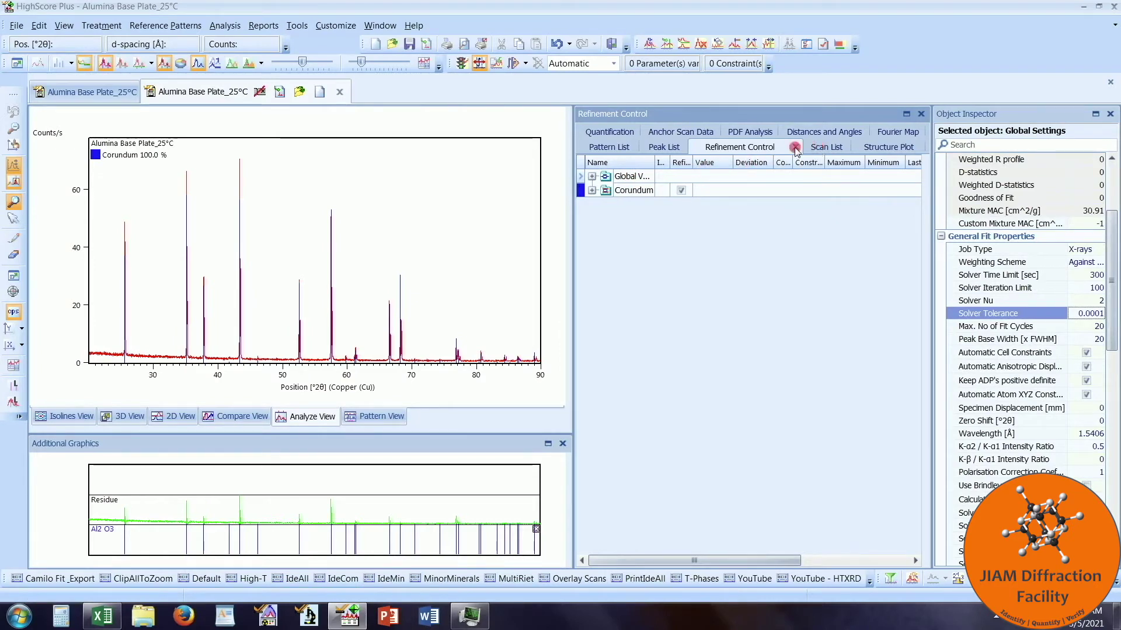
Show the accepted reference patterns list and open the saved fit strategies, such as Expanded Rietveld
{"action": "left_click", "coordinate": [613, 149]}
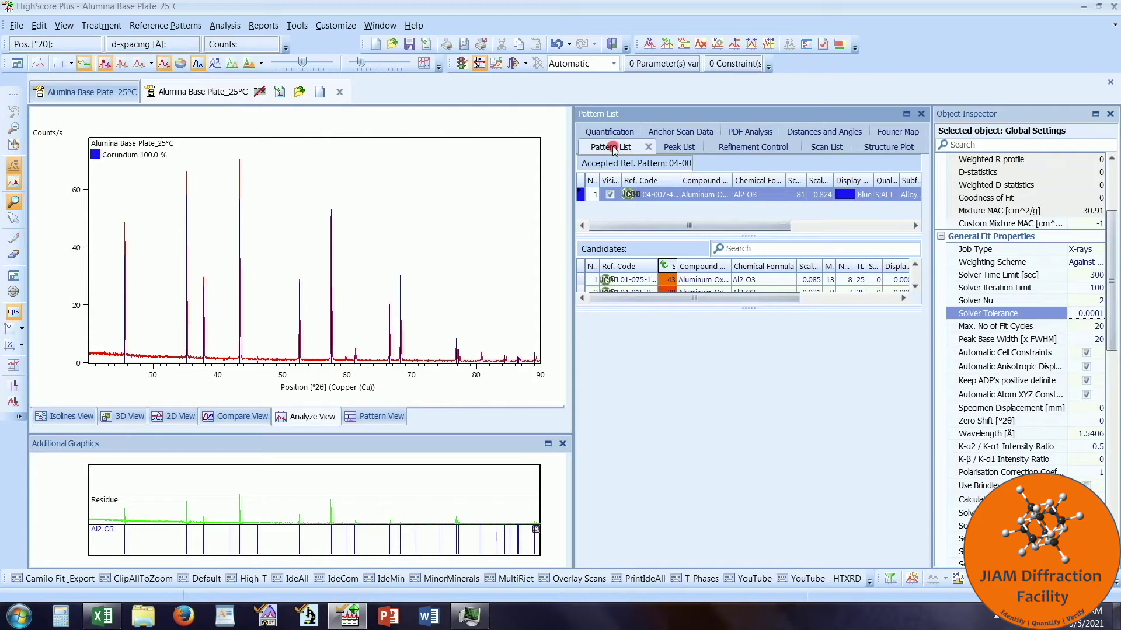
{"action": "left_click", "coordinate": [525, 64]}
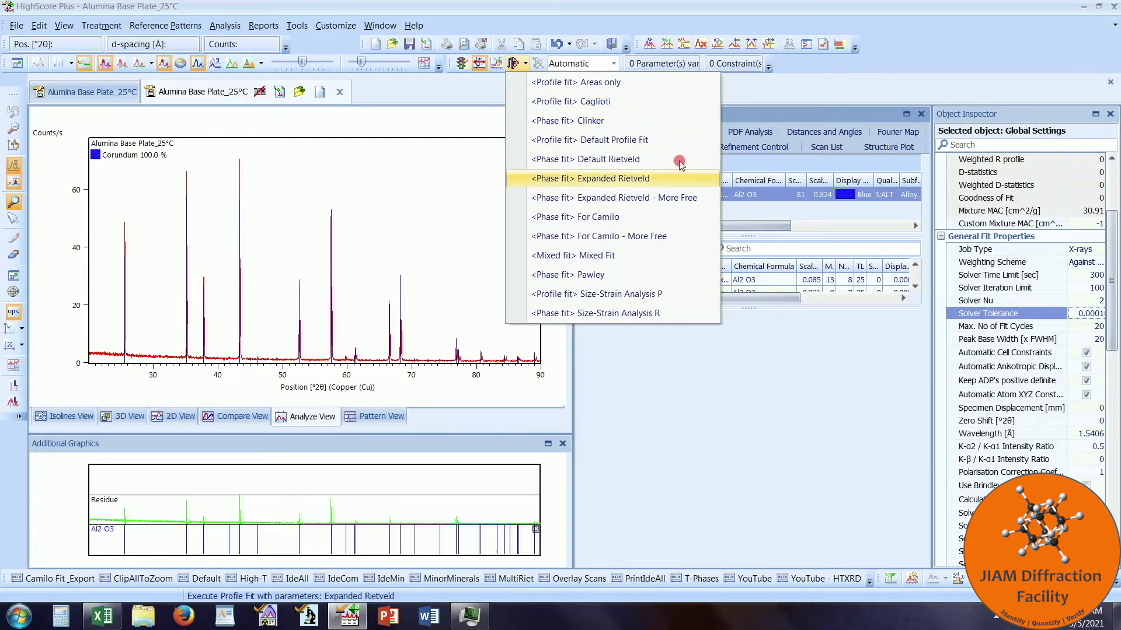
{"action": "left_click", "coordinate": [616, 73]}
{"action": "left_click", "coordinate": [525, 64]}
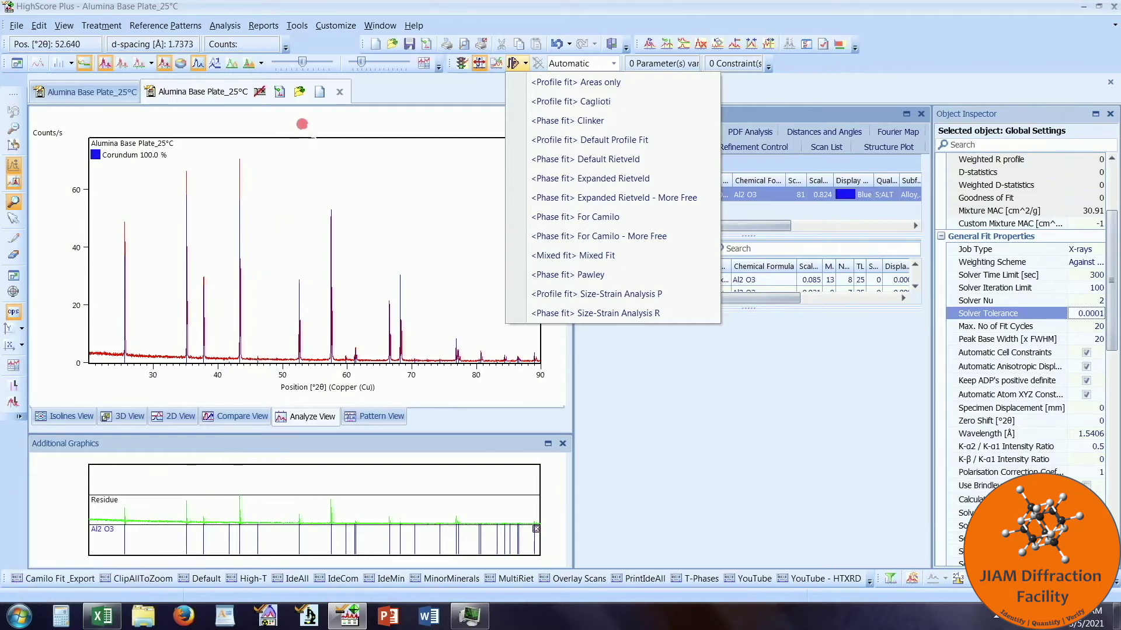
Open the Lat_Phase_CrystSize_Strain module in the Script Editor from the Tools menu
{"action": "left_click", "coordinate": [298, 26]}
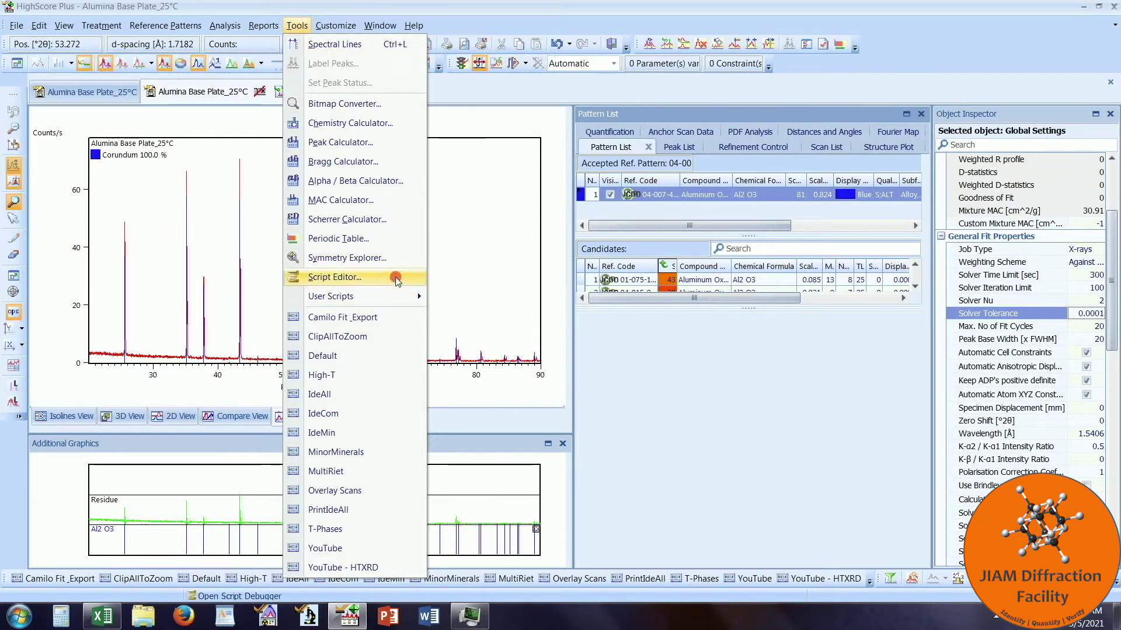
{"action": "left_click", "coordinate": [395, 278]}
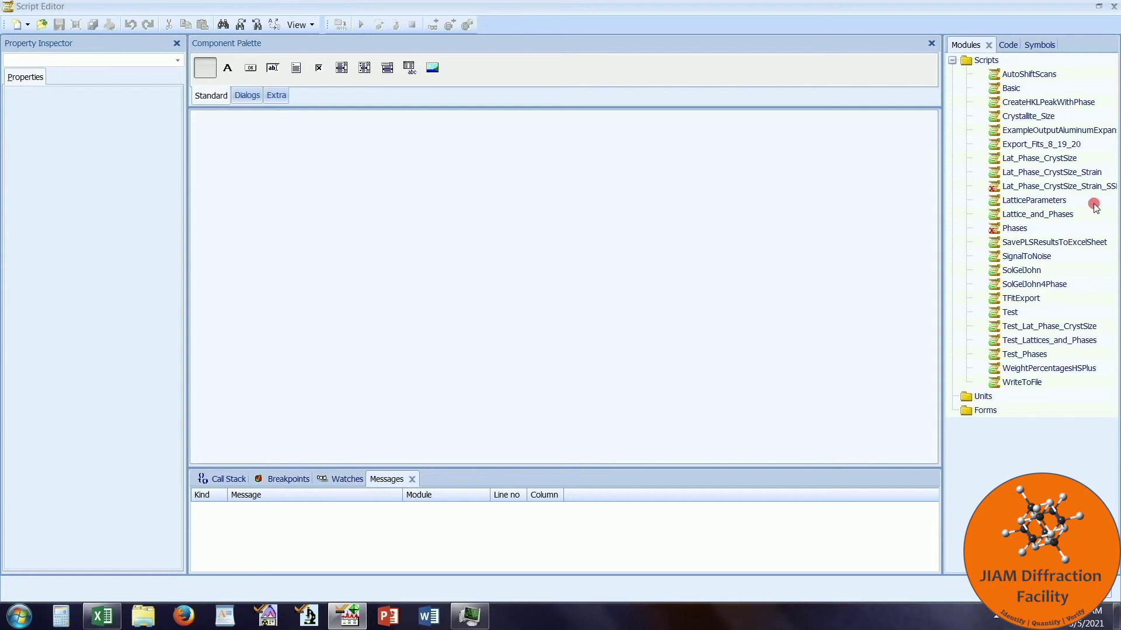
{"action": "double_click", "coordinate": [1047, 174]}
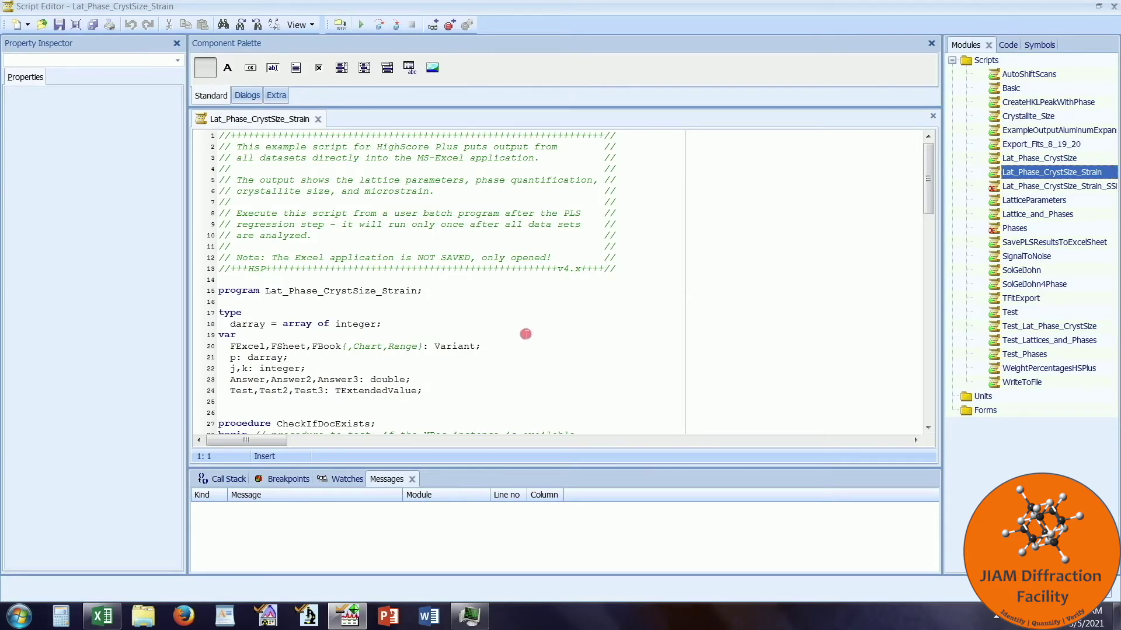
Scroll through the 104-line Lat_Phase_CrystSize_Strain script and select all its code for copying
{"action": "left_click", "coordinate": [471, 196]}
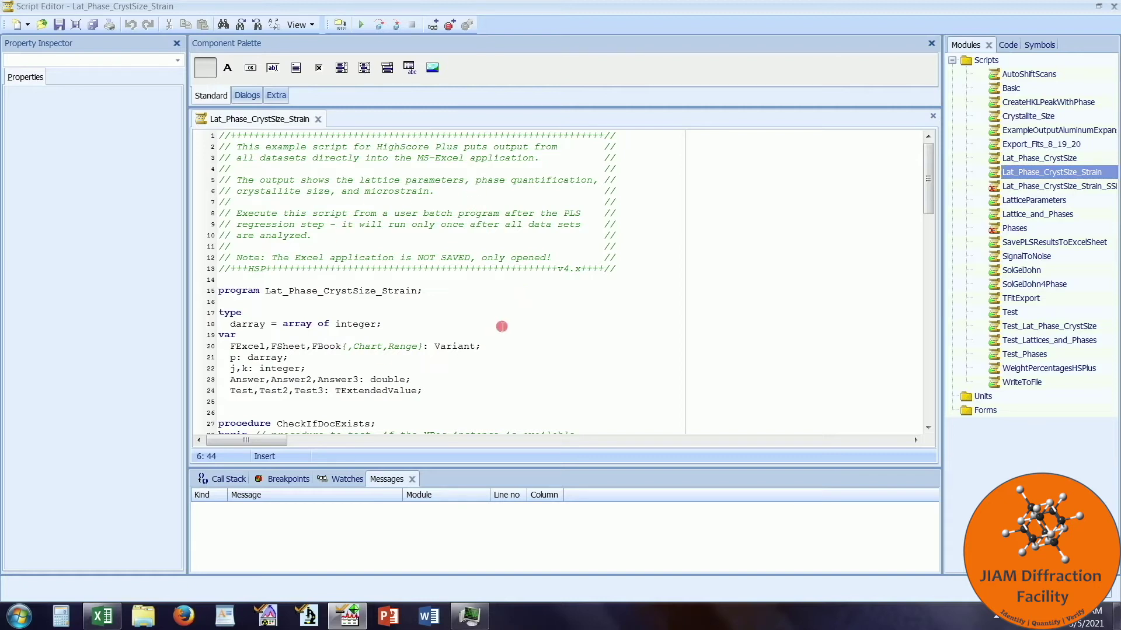
{"action": "scroll", "coordinate": [502, 326], "scroll_direction": "down", "scroll_amount": 7}
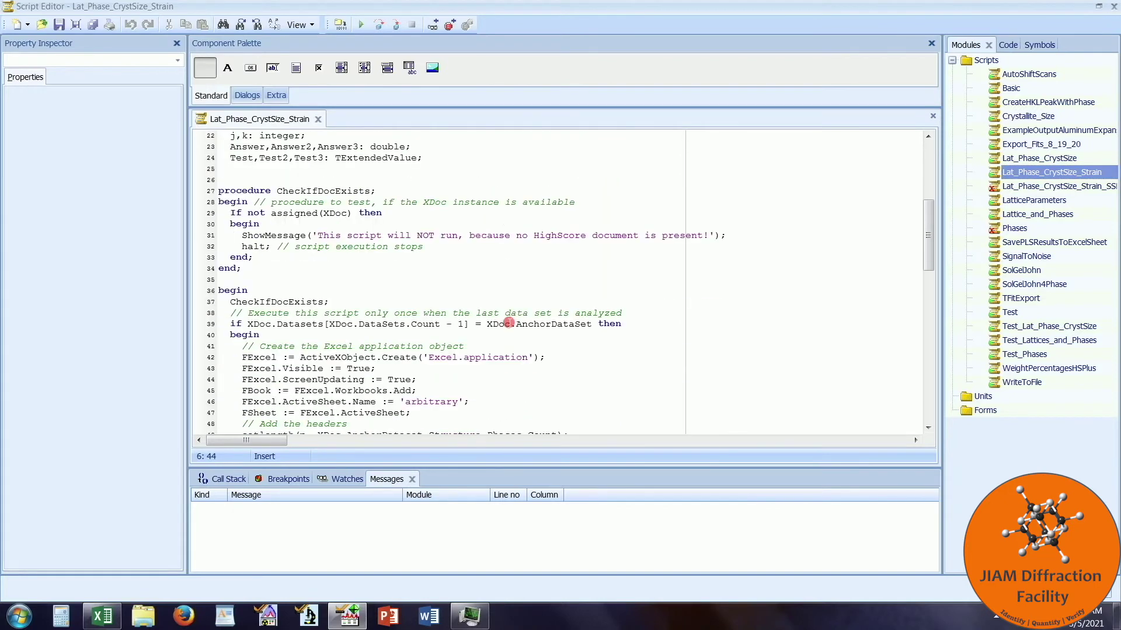
{"action": "scroll", "coordinate": [509, 322], "scroll_direction": "down", "scroll_amount": 8}
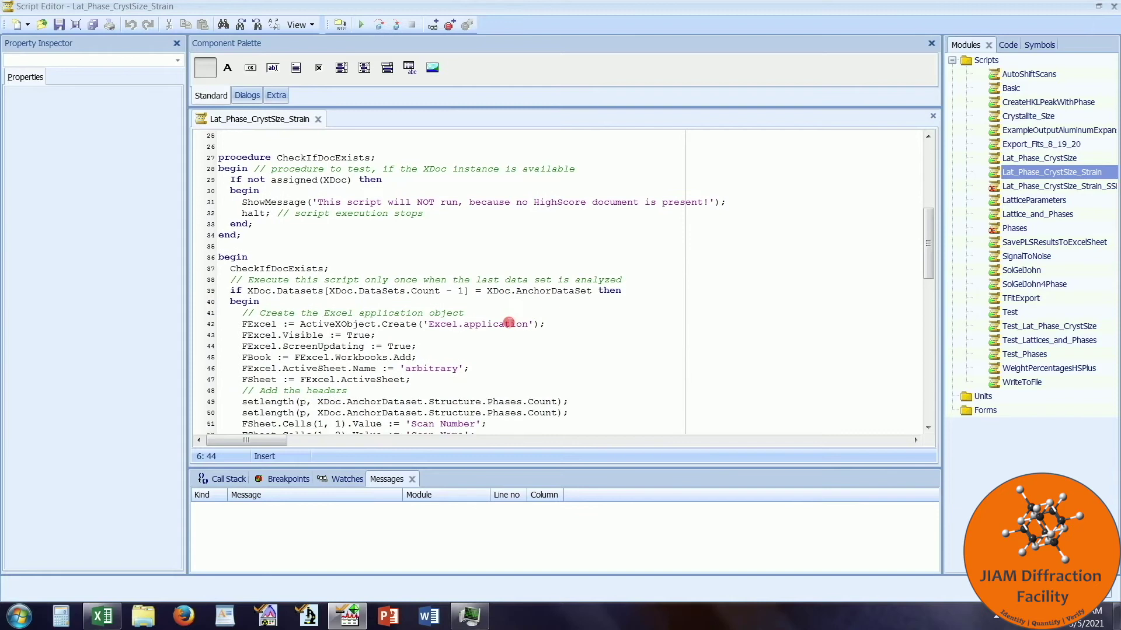
{"action": "scroll", "coordinate": [509, 322], "scroll_direction": "down", "scroll_amount": 11}
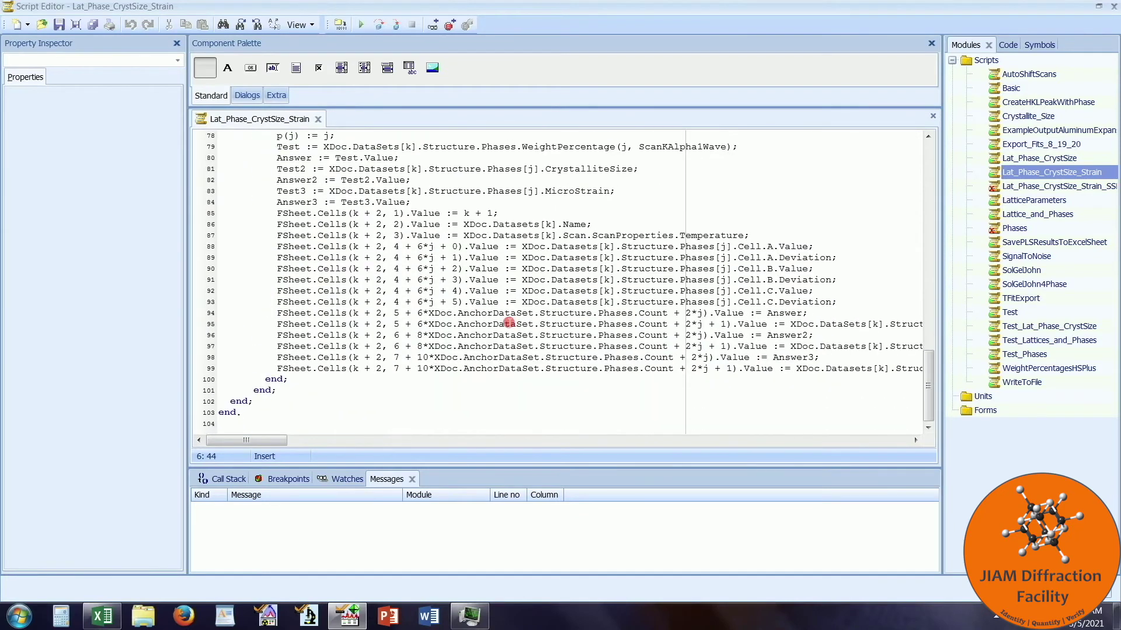
{"action": "scroll", "coordinate": [509, 323], "scroll_direction": "up", "scroll_amount": 4}
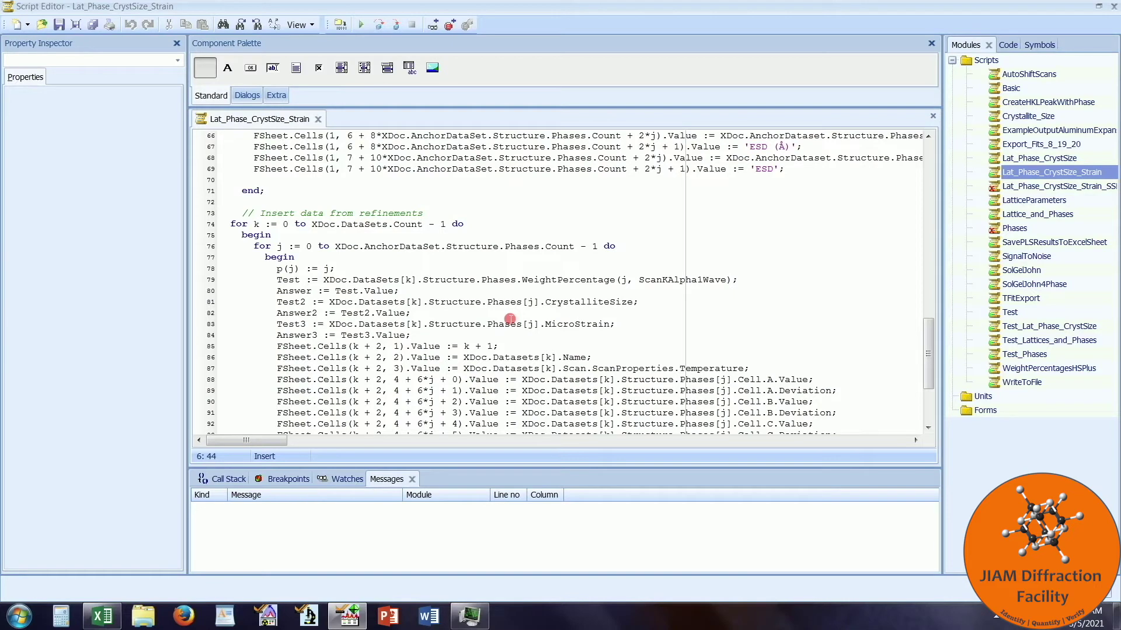
{"action": "scroll", "coordinate": [510, 318], "scroll_direction": "up", "scroll_amount": 6}
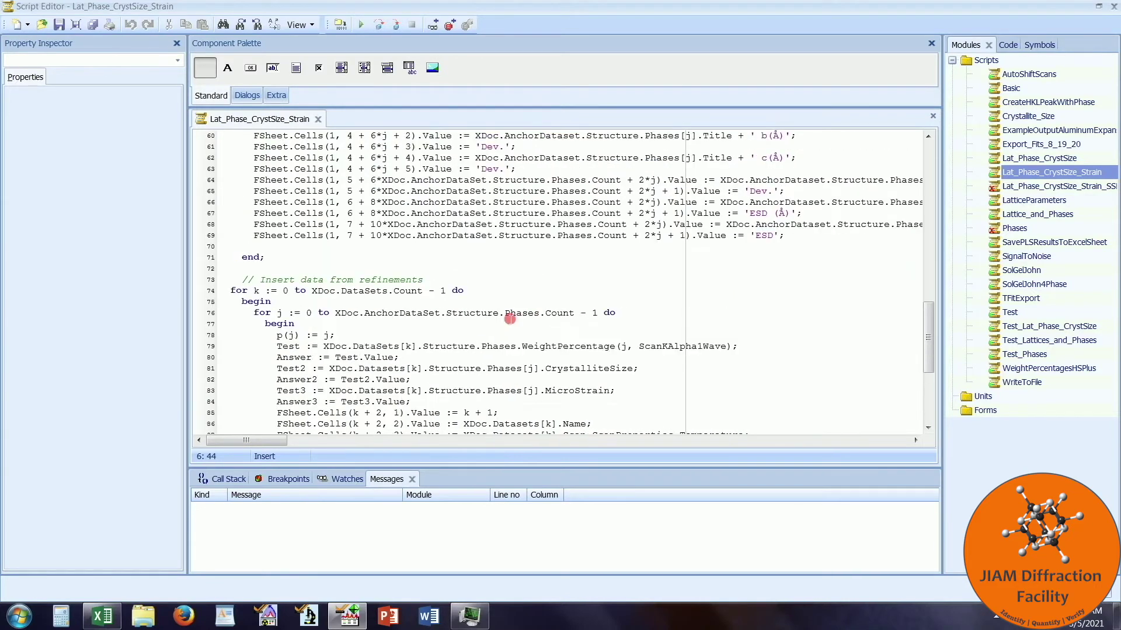
{"action": "scroll", "coordinate": [510, 319], "scroll_direction": "up", "scroll_amount": 8}
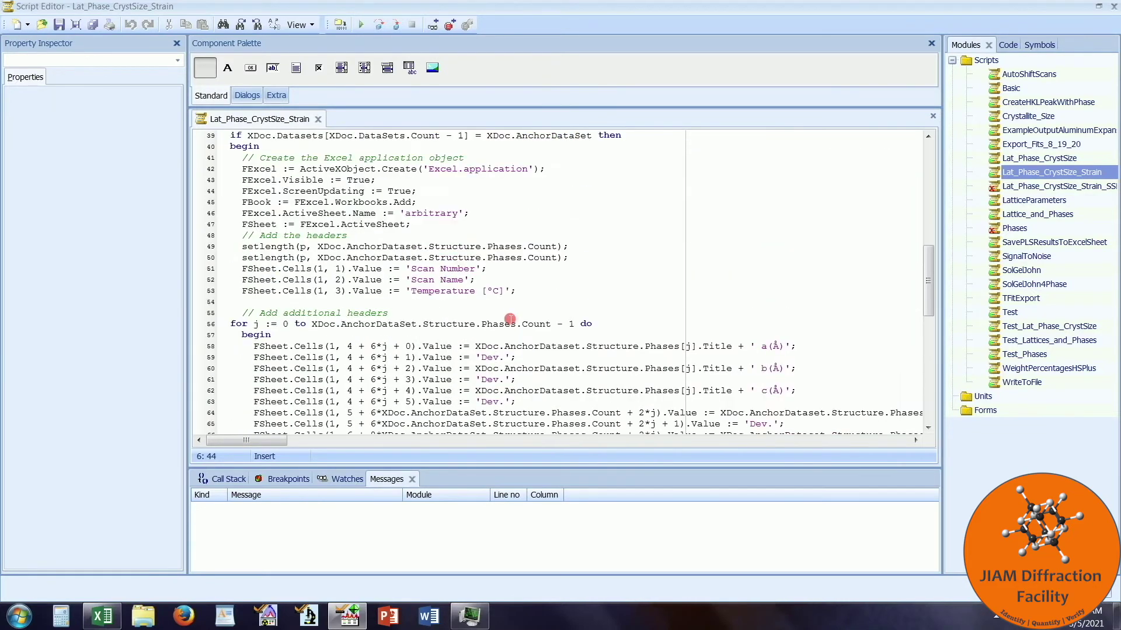
{"action": "scroll", "coordinate": [510, 319], "scroll_direction": "up", "scroll_amount": 8}
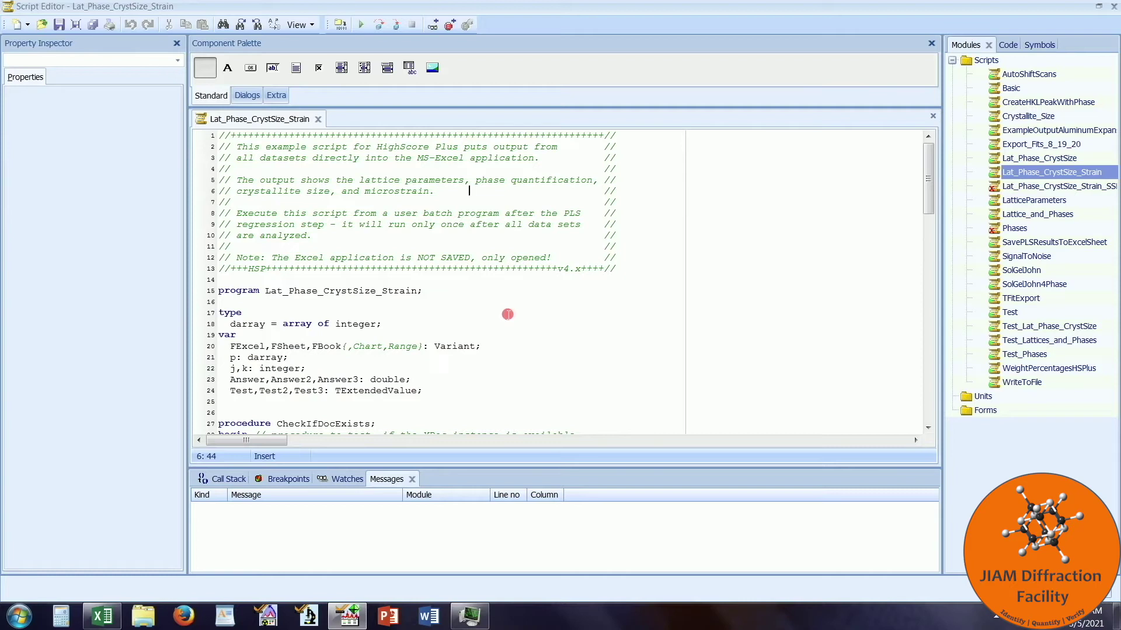
{"action": "key", "text": "ctrl+a"}
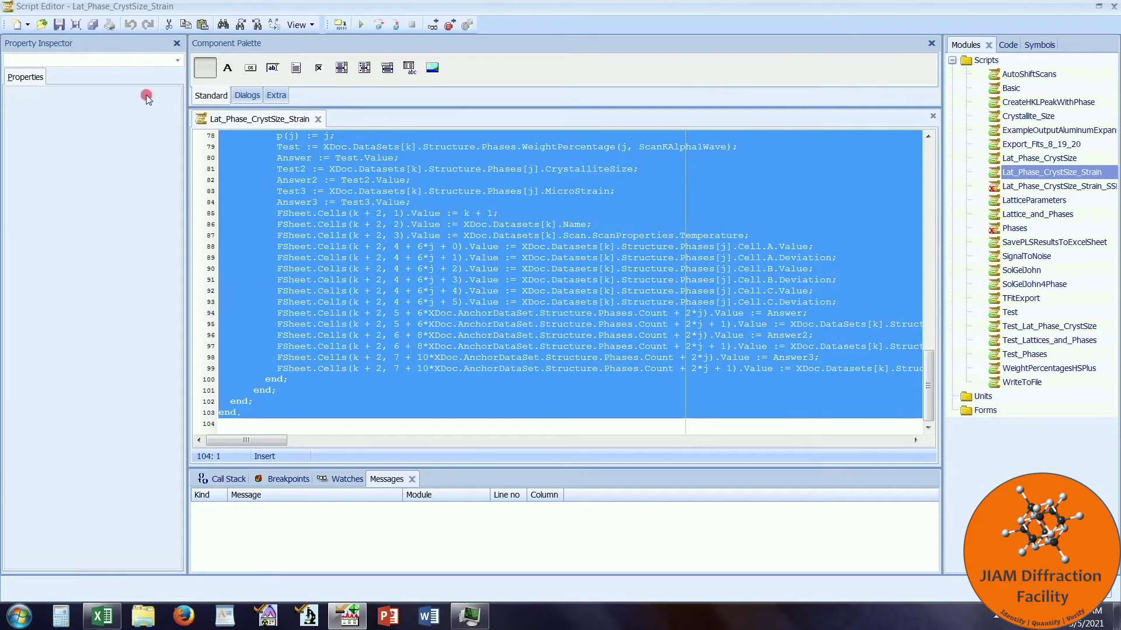
Create a new script named YouTube and paste the copied code over its template
{"action": "left_click", "coordinate": [26, 26]}
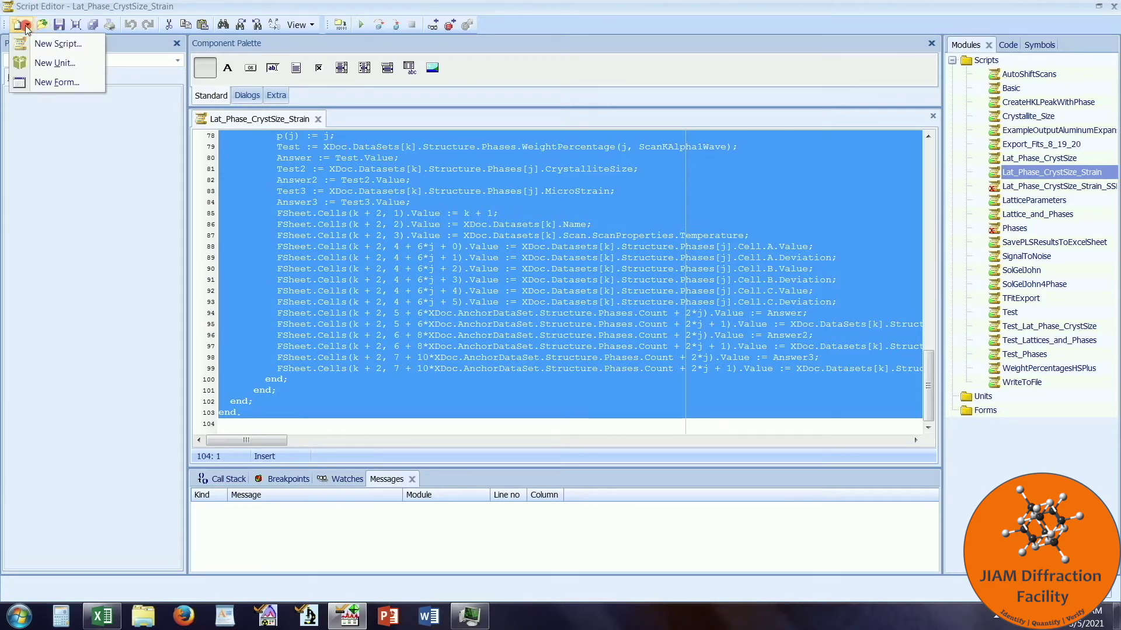
{"action": "left_click", "coordinate": [94, 45]}
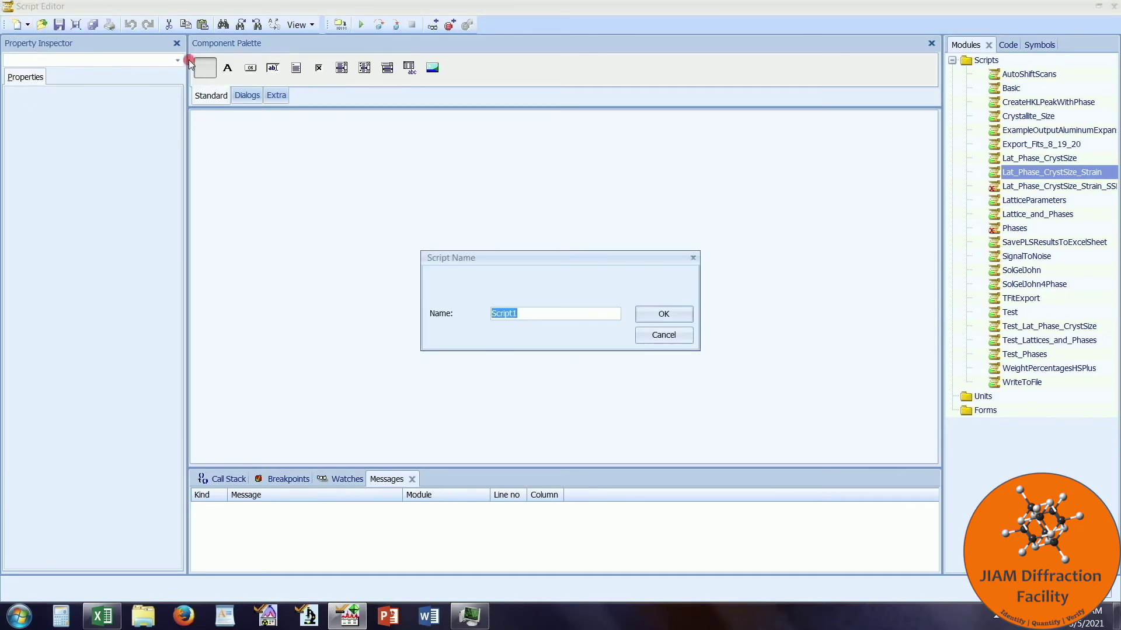
{"action": "type", "text": "YouTube"}
{"action": "left_click", "coordinate": [188, 60]}
{"action": "key", "text": "Return"}
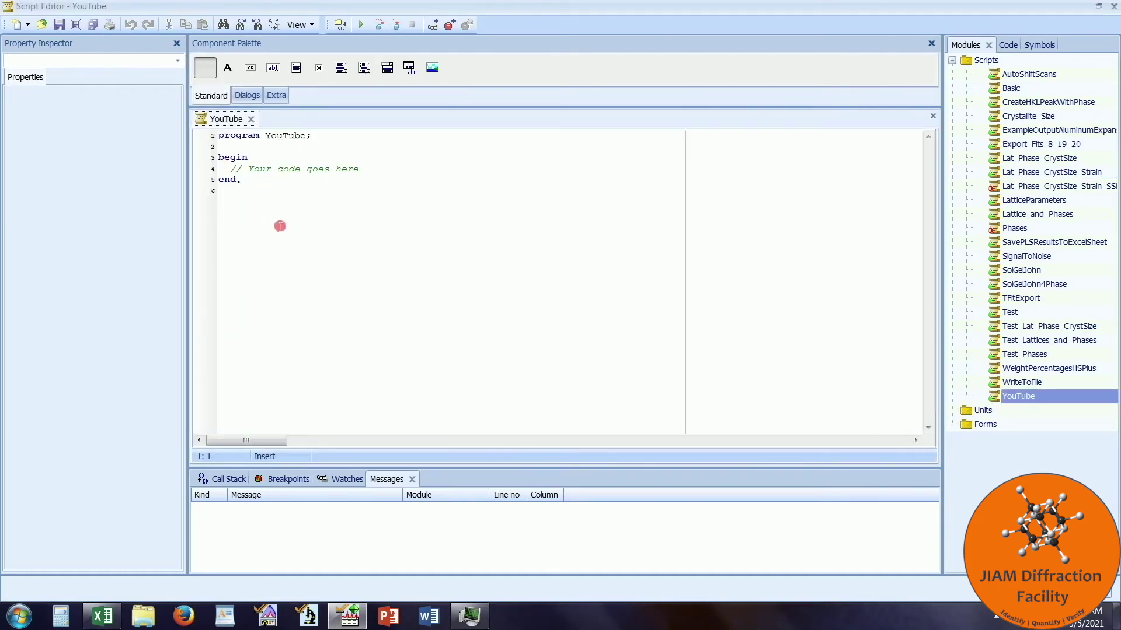
{"action": "left_click_drag", "start_coordinate": [280, 228], "coordinate": [215, 134]}
{"action": "key", "text": "ctrl+v"}
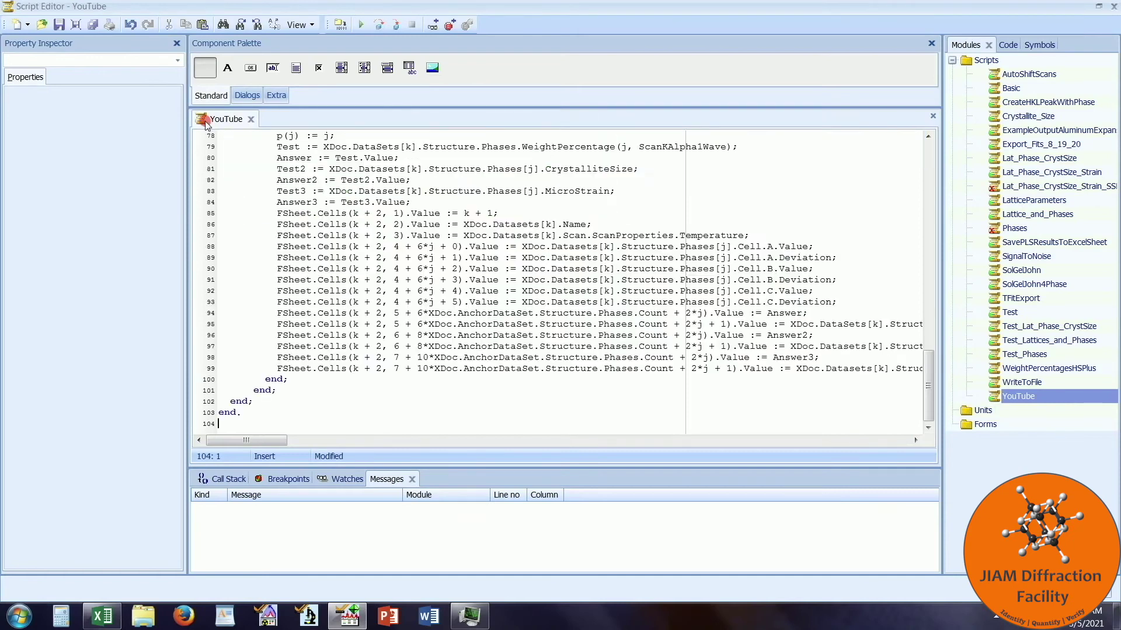
Rename the program on line 15 from Lat_Phase_CrystSize_Strain to YouTube and save the script
{"action": "scroll", "coordinate": [410, 269], "scroll_direction": "up", "scroll_amount": 18}
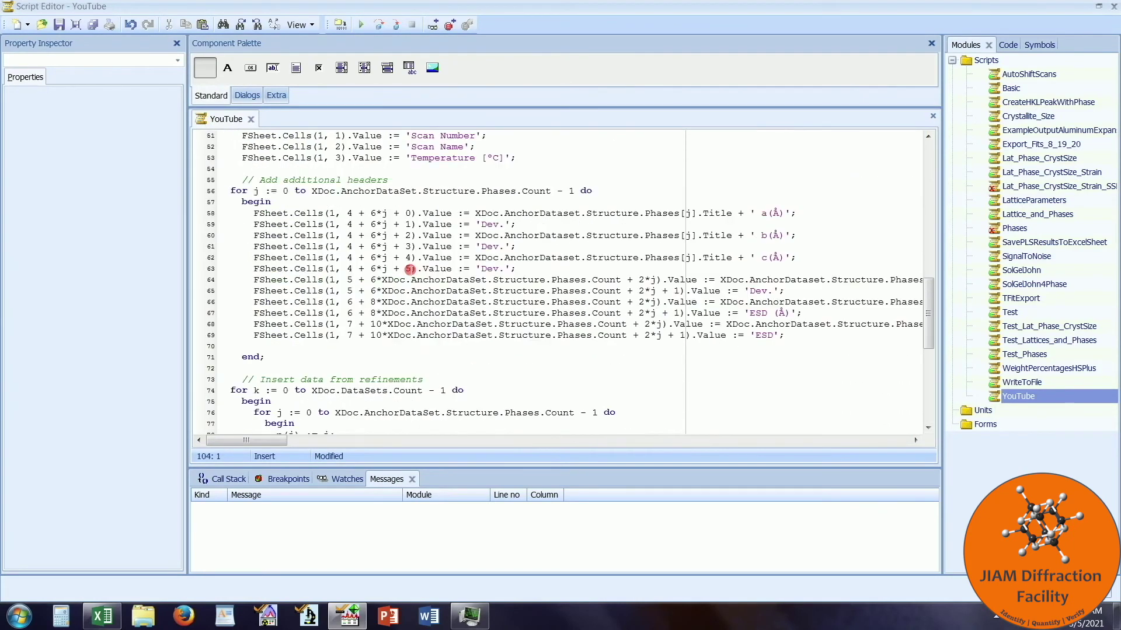
{"action": "scroll", "coordinate": [411, 270], "scroll_direction": "up", "scroll_amount": 8}
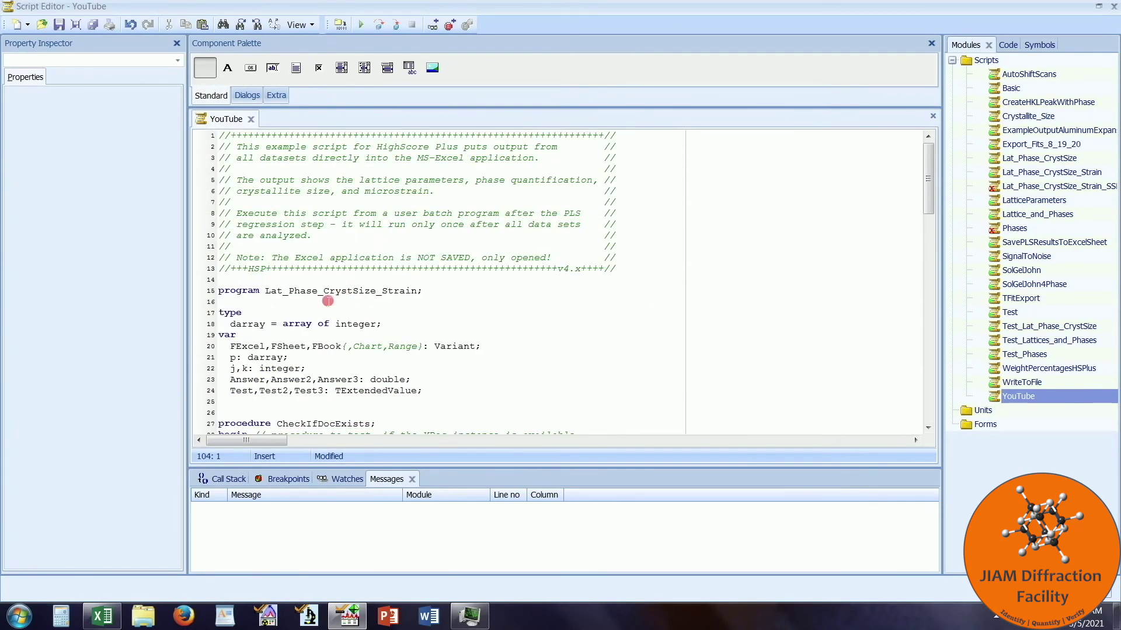
{"action": "left_click", "coordinate": [270, 295]}
{"action": "left_click_drag", "start_coordinate": [270, 295], "coordinate": [417, 294]}
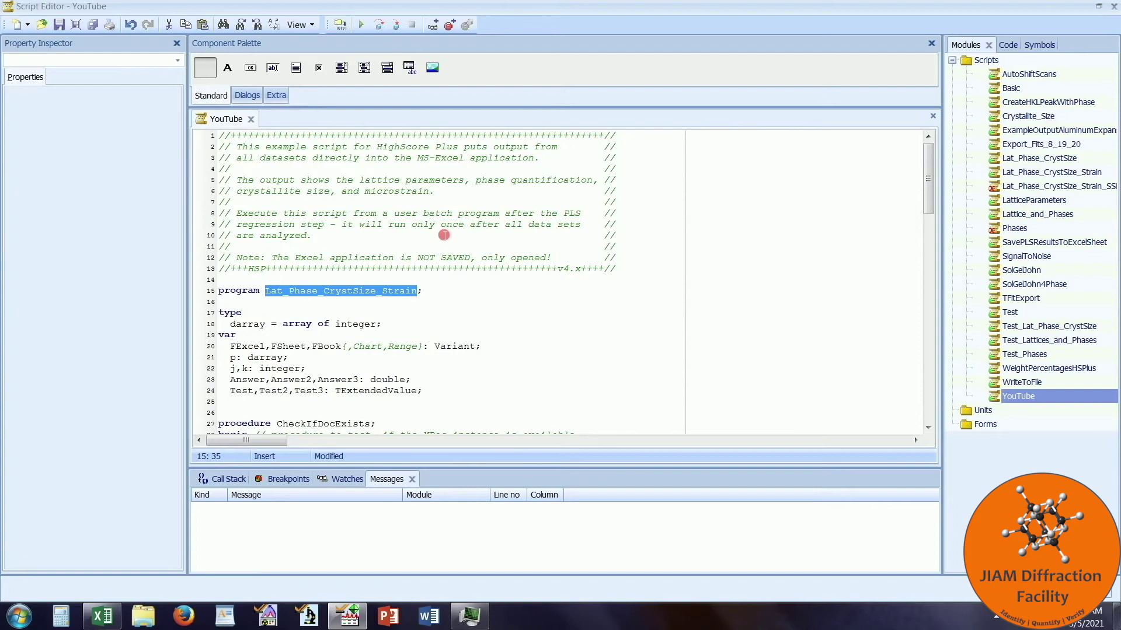
{"action": "type", "text": "YouTube;"}
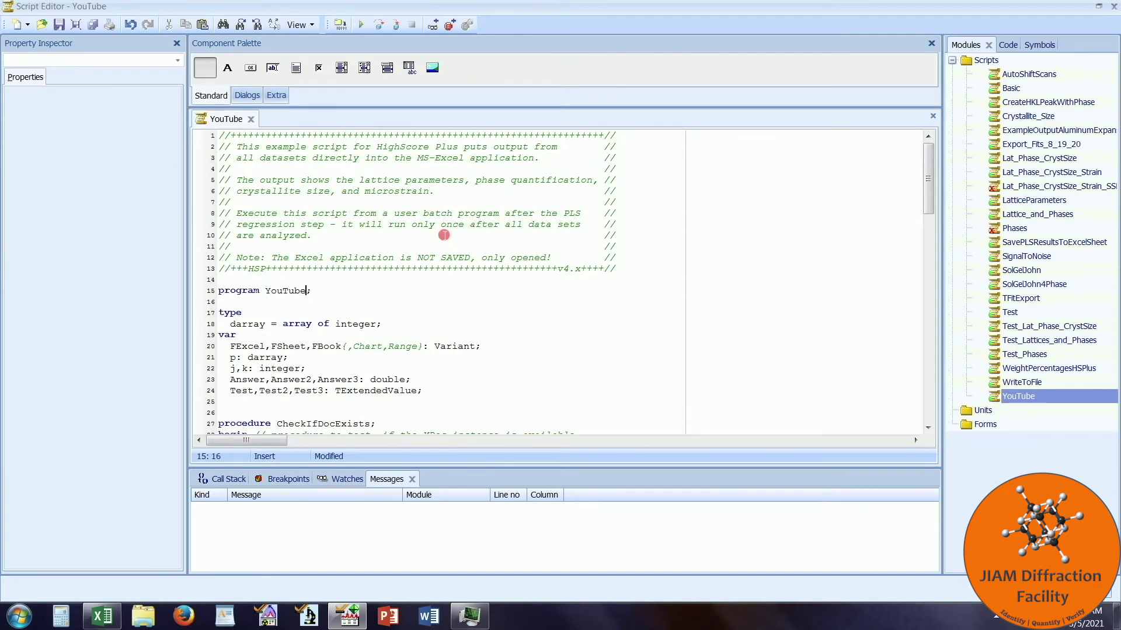
{"action": "left_click", "coordinate": [59, 25]}
Close the script editor, bring HighScore Plus back in front of Excel, and open Customize
{"action": "left_click", "coordinate": [1114, 7]}
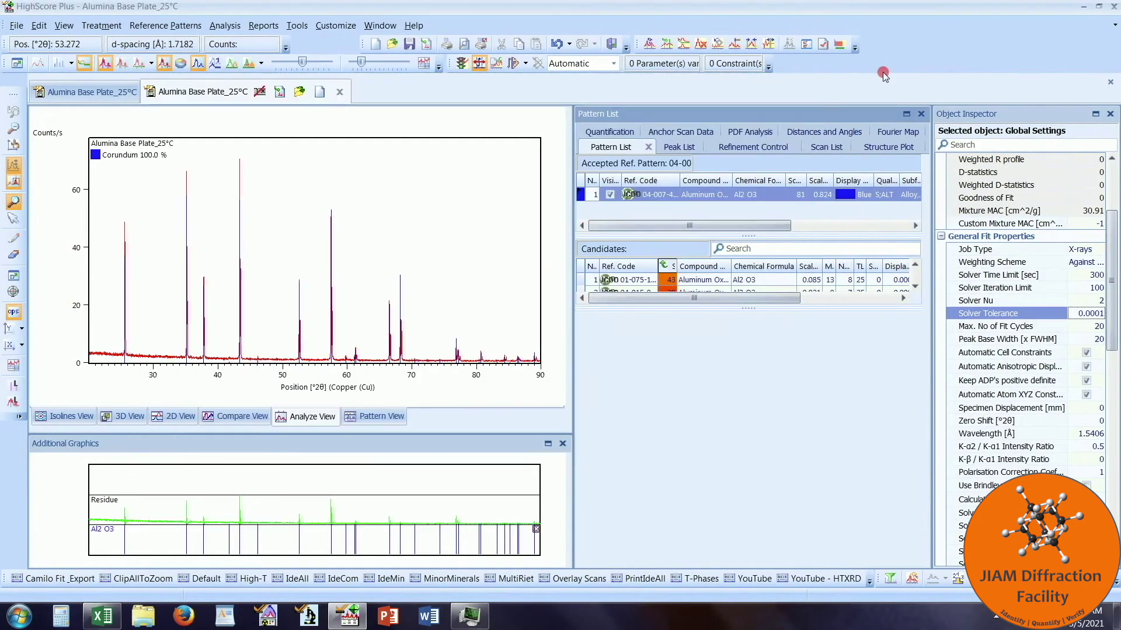
{"action": "left_click", "coordinate": [883, 74]}
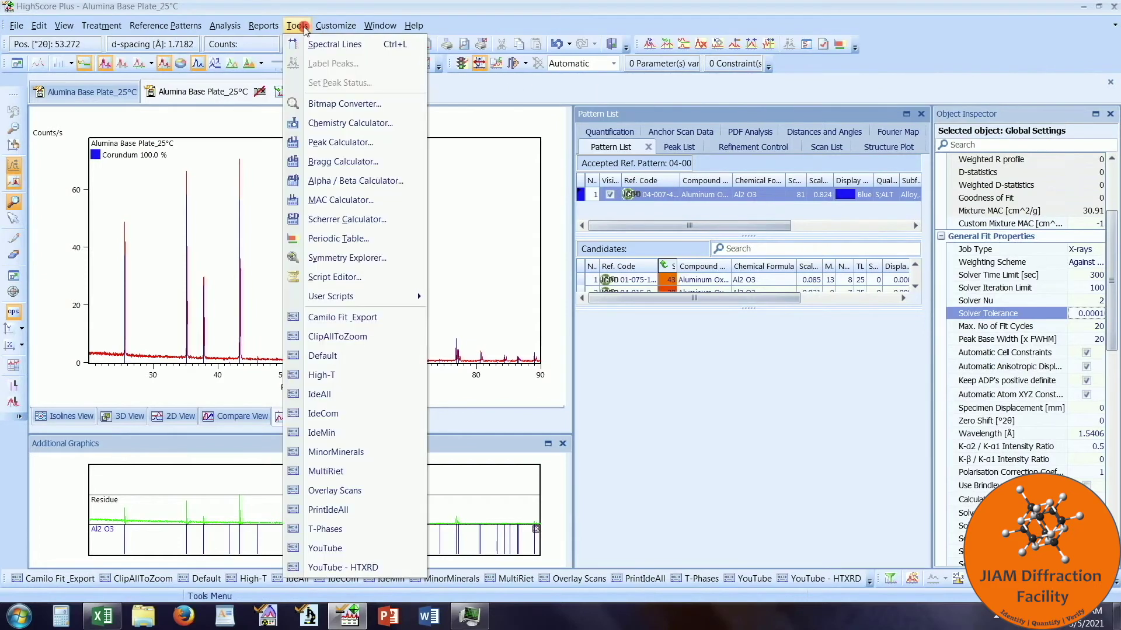
{"action": "left_click", "coordinate": [337, 27]}
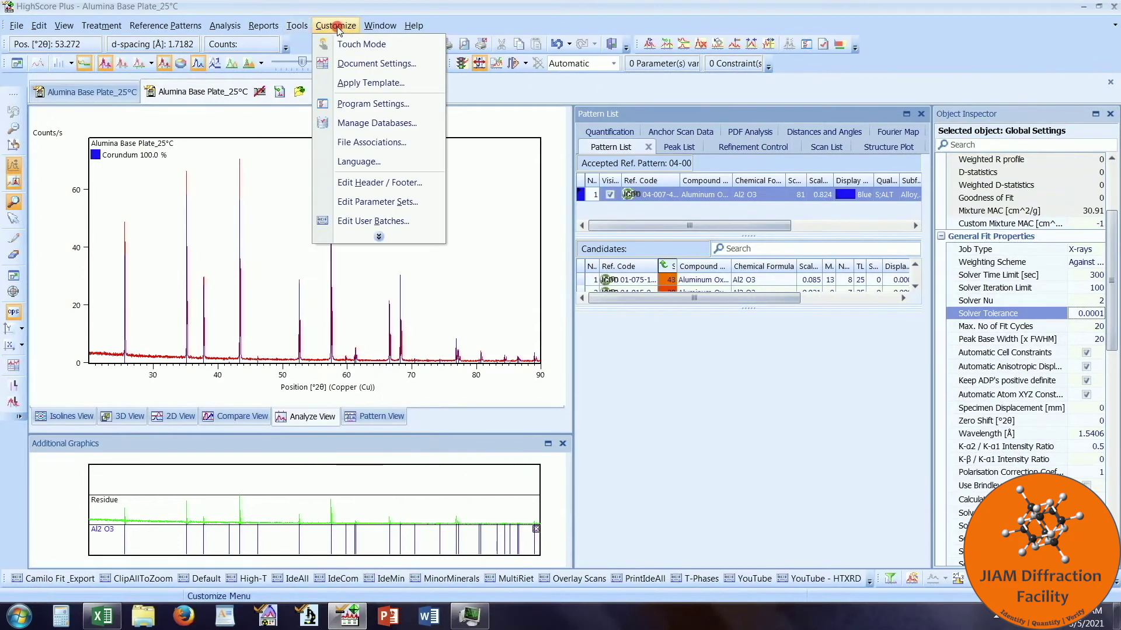
In the User Script parameter settings, set the description to 'YouTube Example' and choose the YouTube script
{"action": "left_click", "coordinate": [431, 202]}
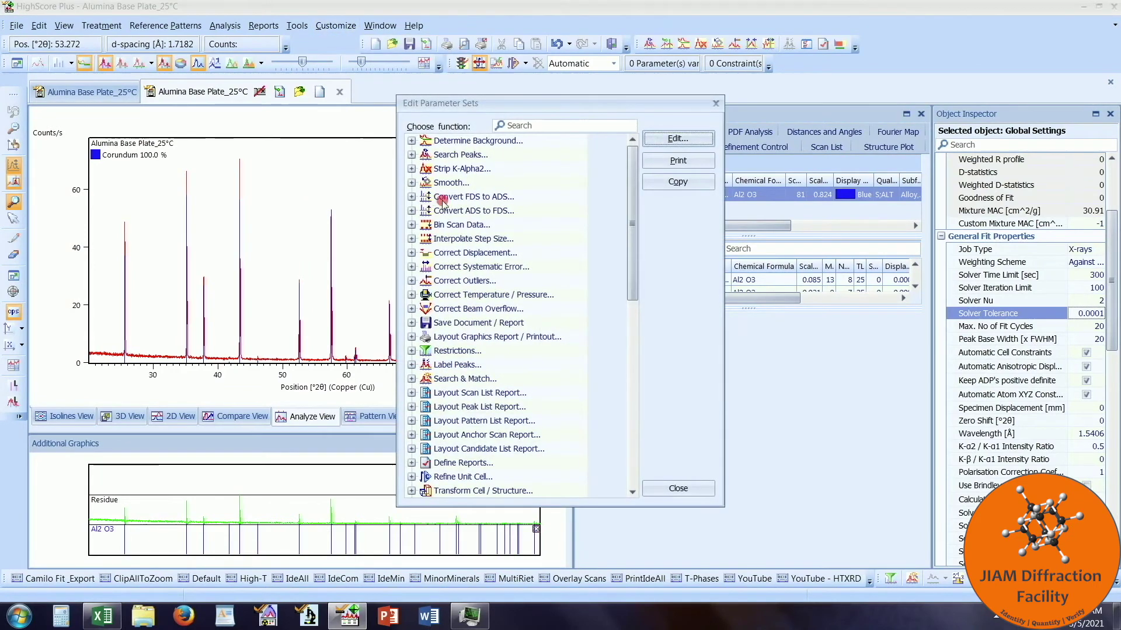
{"action": "left_click_drag", "start_coordinate": [631, 210], "coordinate": [630, 329]}
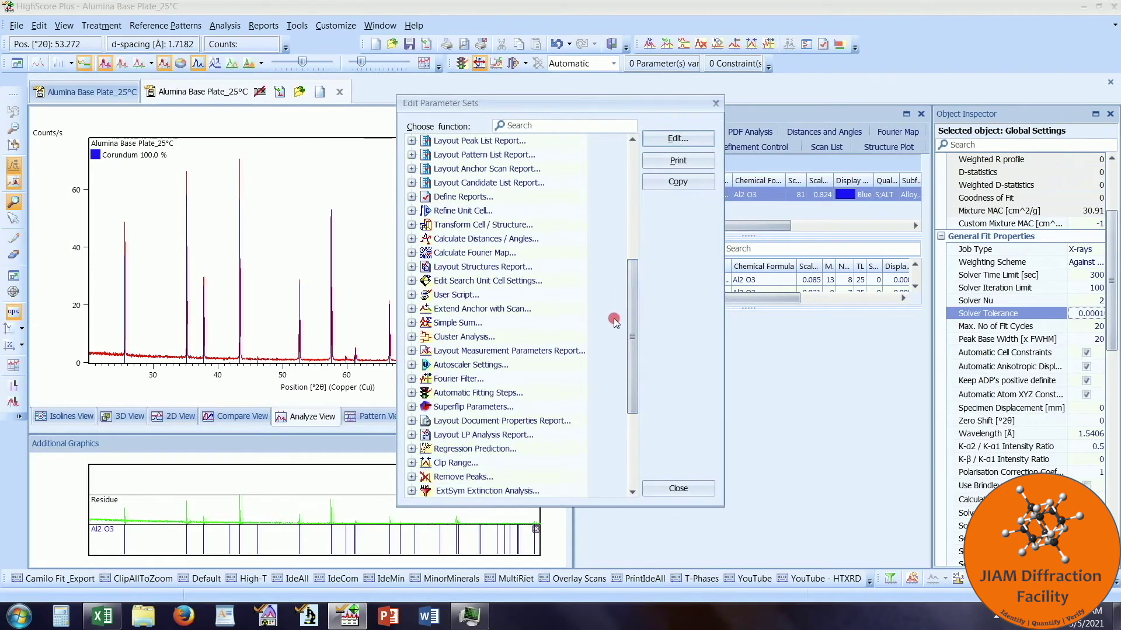
{"action": "left_click", "coordinate": [470, 302]}
{"action": "left_click", "coordinate": [455, 296]}
{"action": "double_click", "coordinate": [494, 297]}
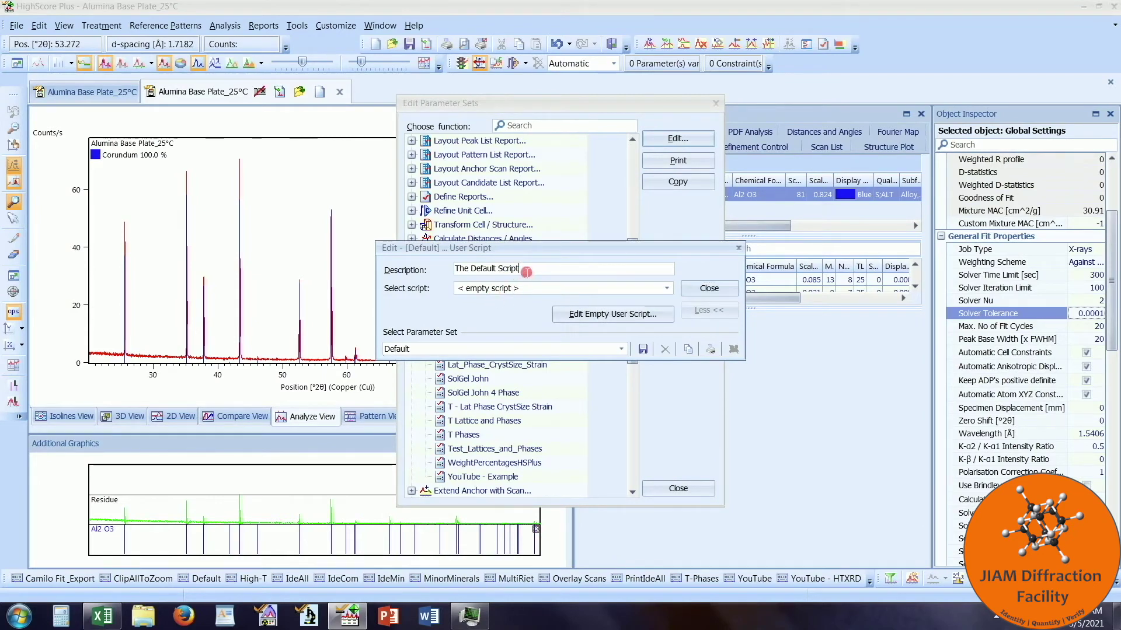
{"action": "left_click_drag", "start_coordinate": [532, 269], "coordinate": [435, 271]}
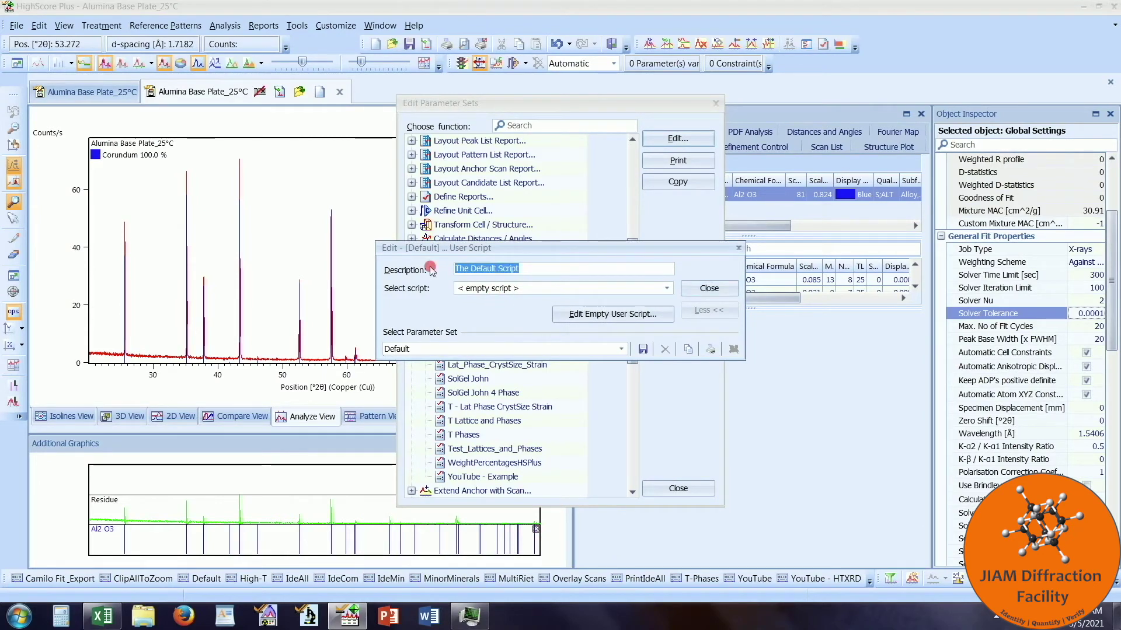
{"action": "type", "text": "YouTube"}
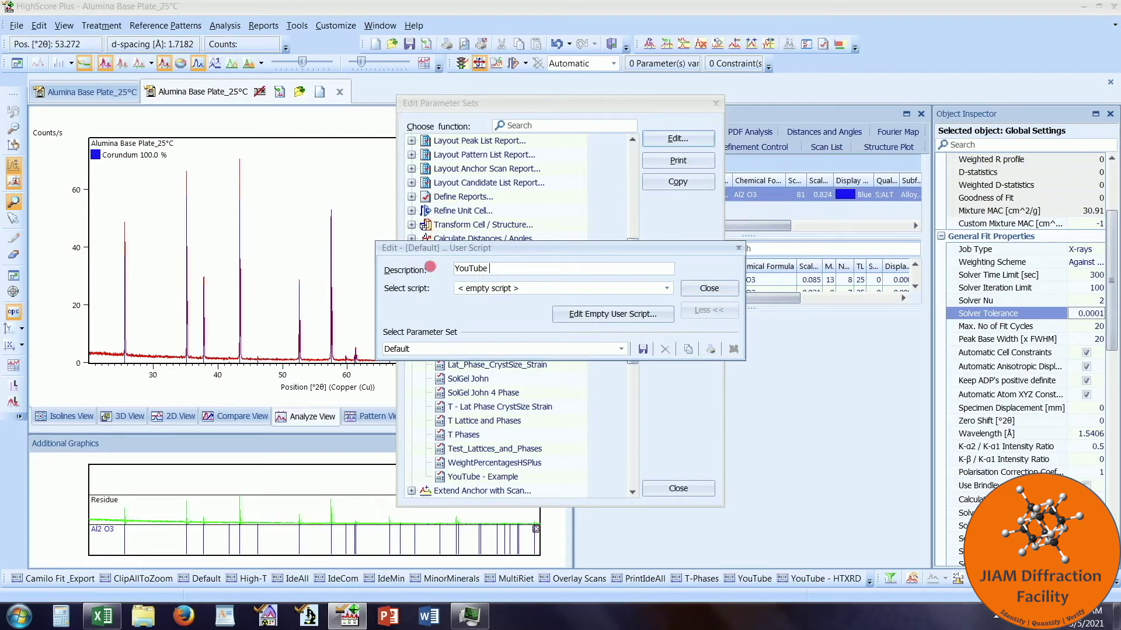
{"action": "type", "text": " Example"}
{"action": "left_click", "coordinate": [586, 289]}
{"action": "scroll", "coordinate": [566, 327], "scroll_direction": "down", "scroll_amount": 5}
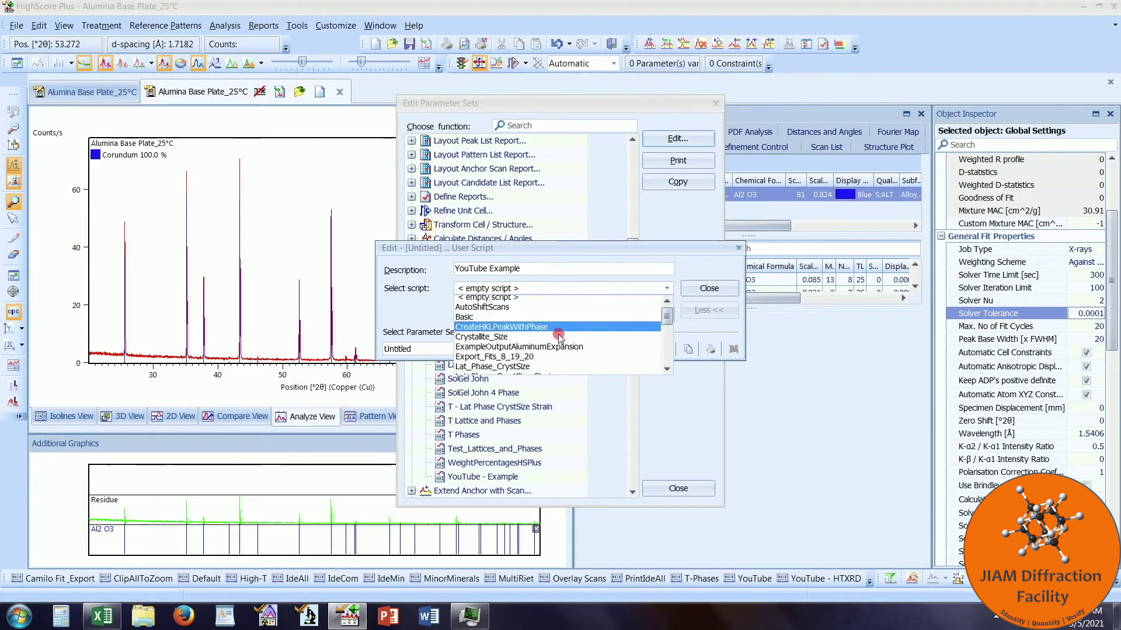
{"action": "scroll", "coordinate": [558, 342], "scroll_direction": "down", "scroll_amount": 2}
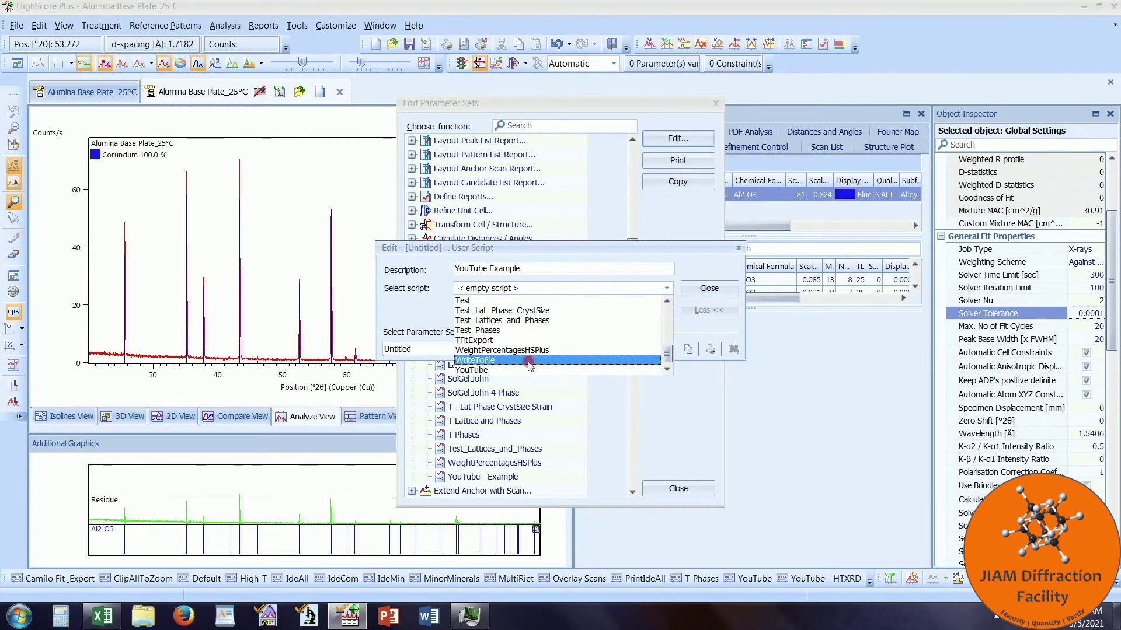
{"action": "left_click", "coordinate": [518, 370]}
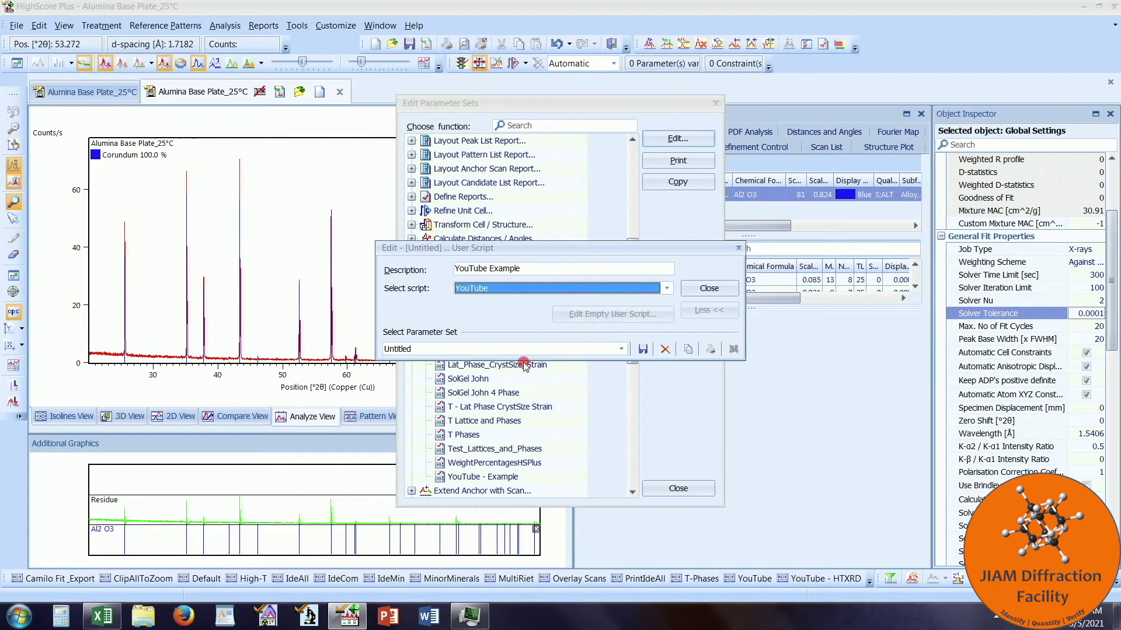
Save the settings as parameter set 'YouTube - Example', overwriting the existing one, and close the dialogs
{"action": "left_click", "coordinate": [642, 349]}
{"action": "type", "text": "YouTube - Example"}
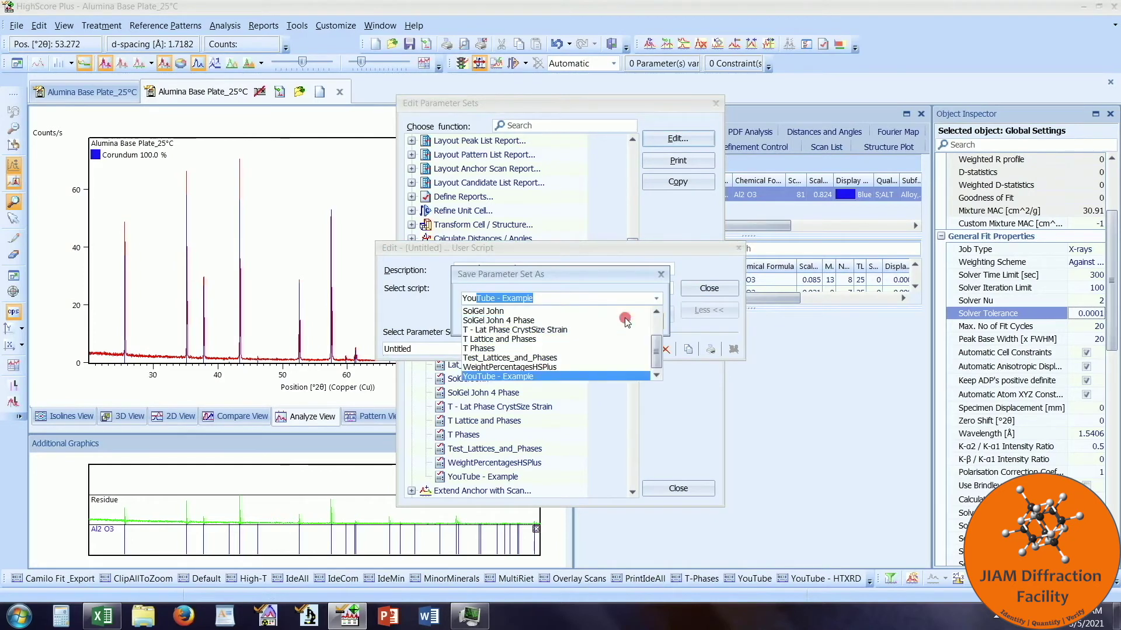
{"action": "key", "text": "Return"}
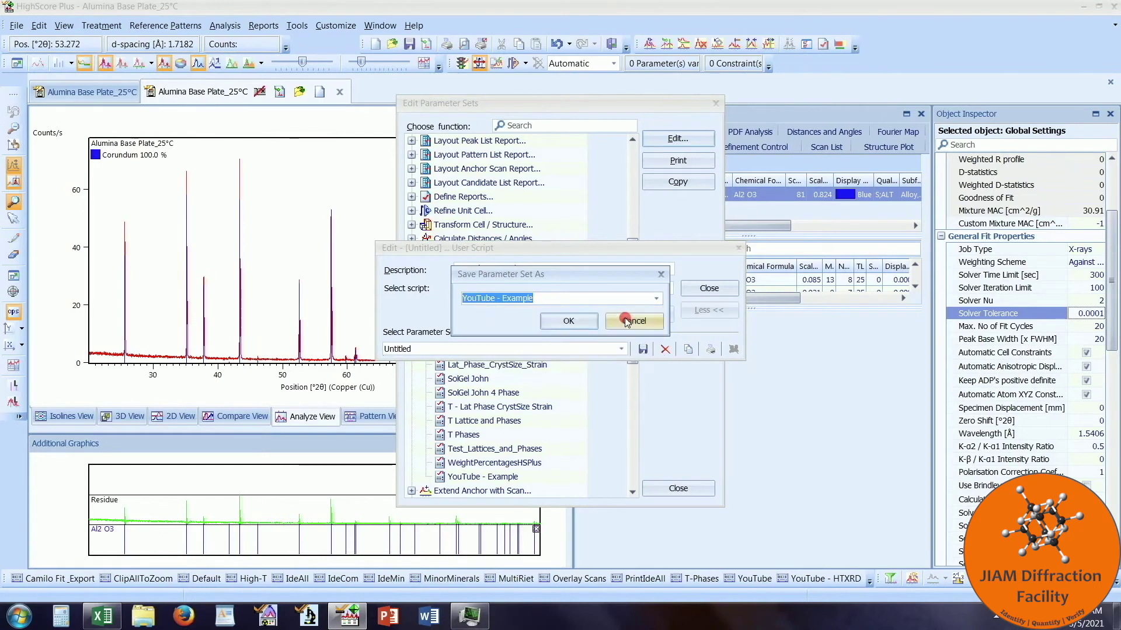
{"action": "left_click", "coordinate": [571, 321]}
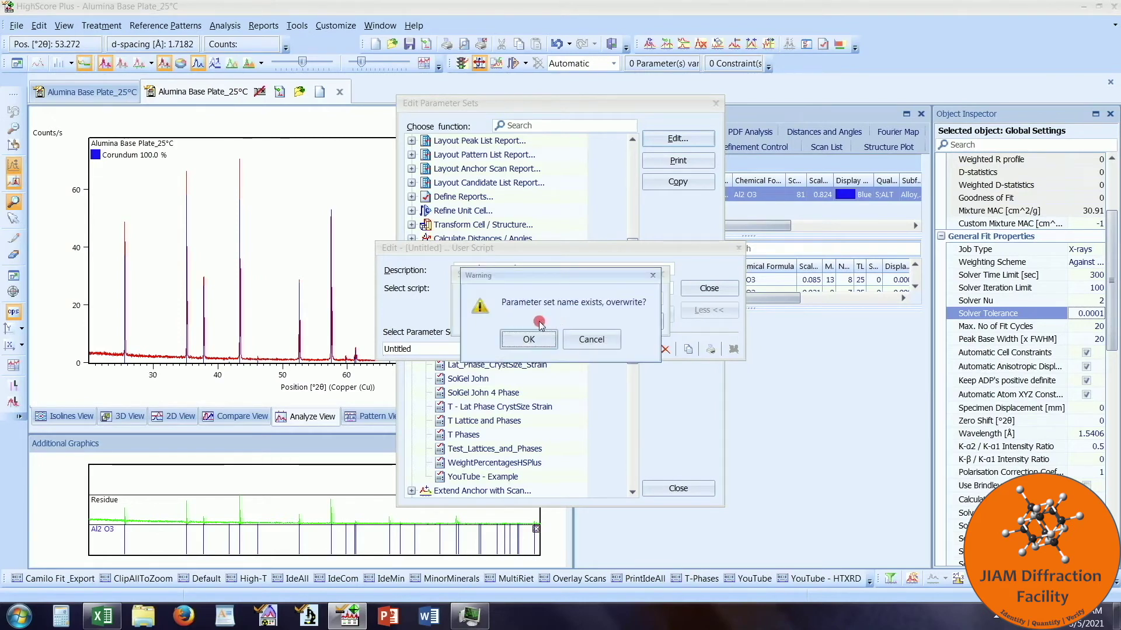
{"action": "left_click", "coordinate": [531, 342]}
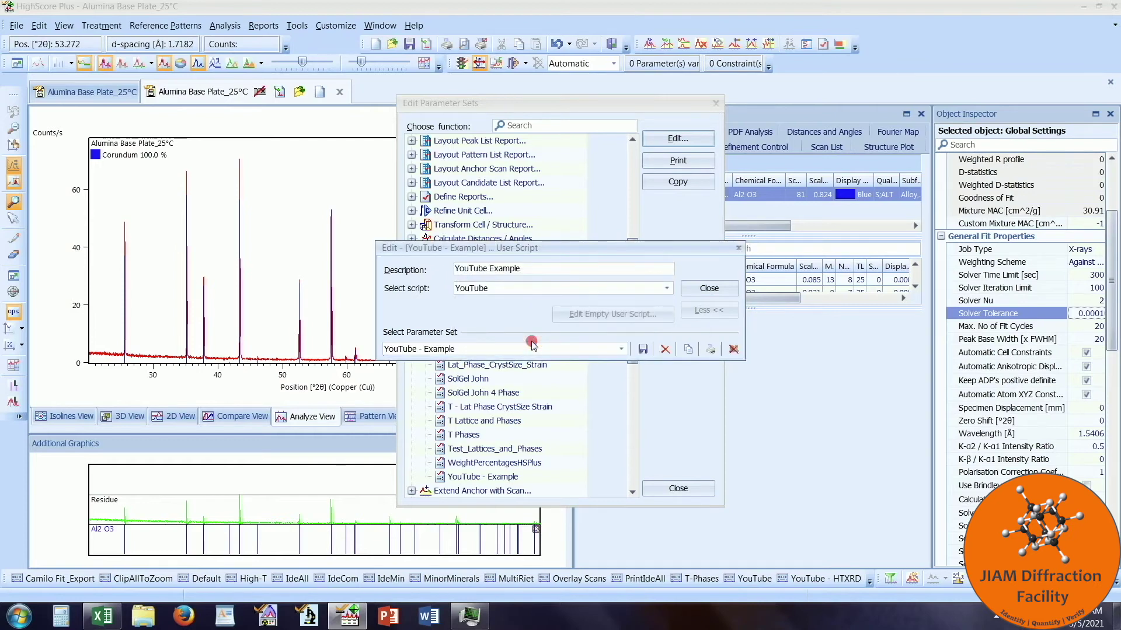
{"action": "left_click", "coordinate": [739, 248]}
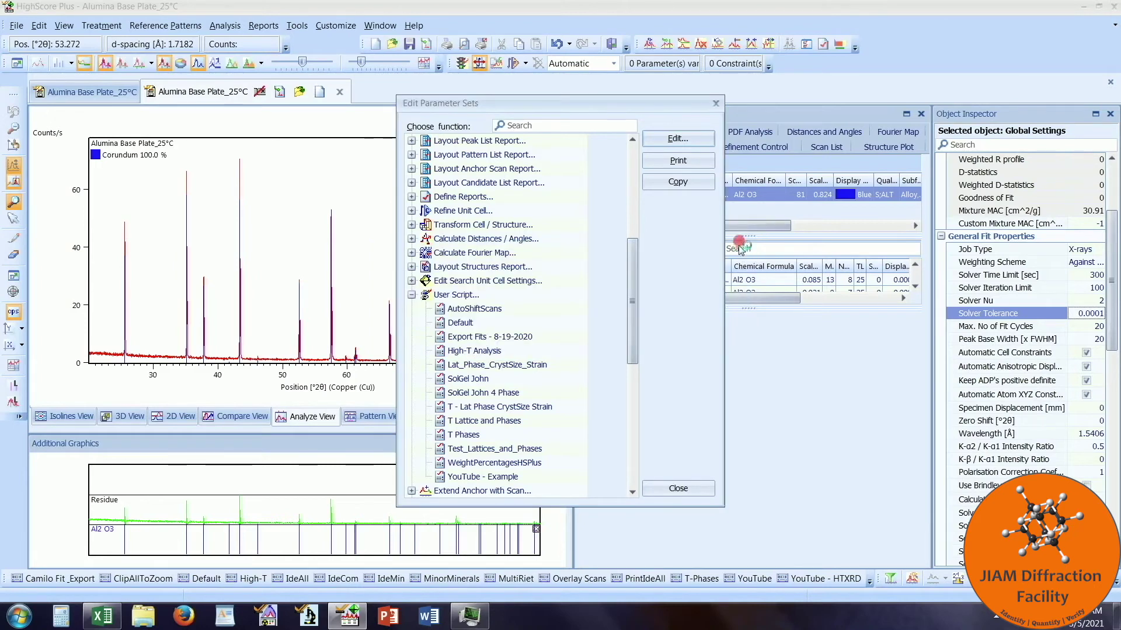
{"action": "left_click", "coordinate": [723, 102]}
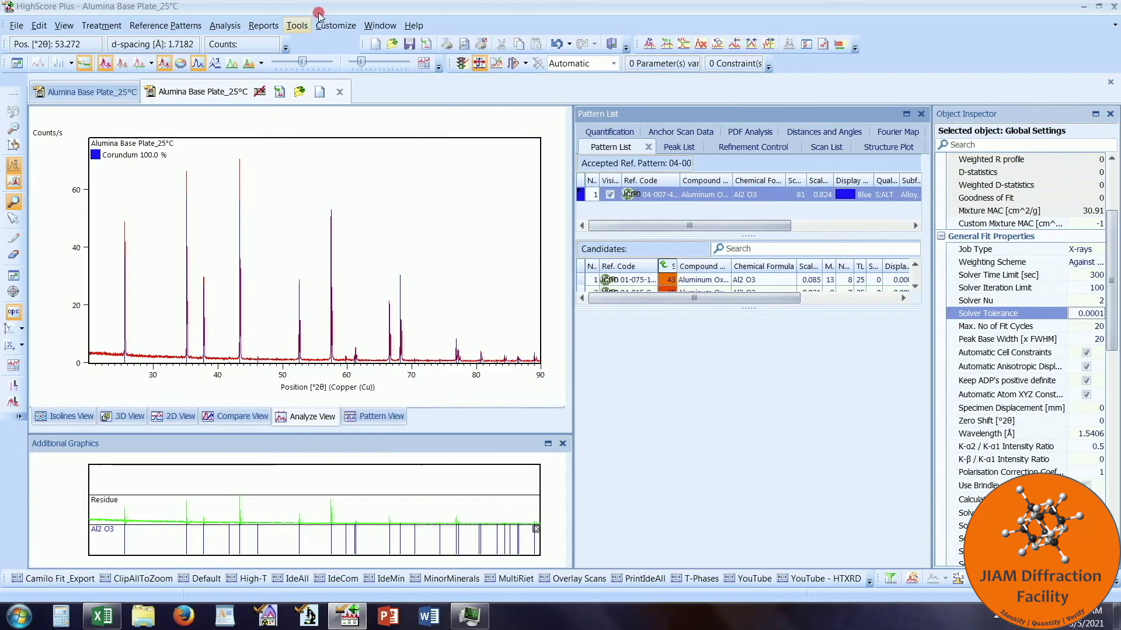
In Edit User Batches, add a new batch 'YouTube Example' copied from Empty Batch, described 'YouTube Example'
{"action": "left_click", "coordinate": [332, 27]}
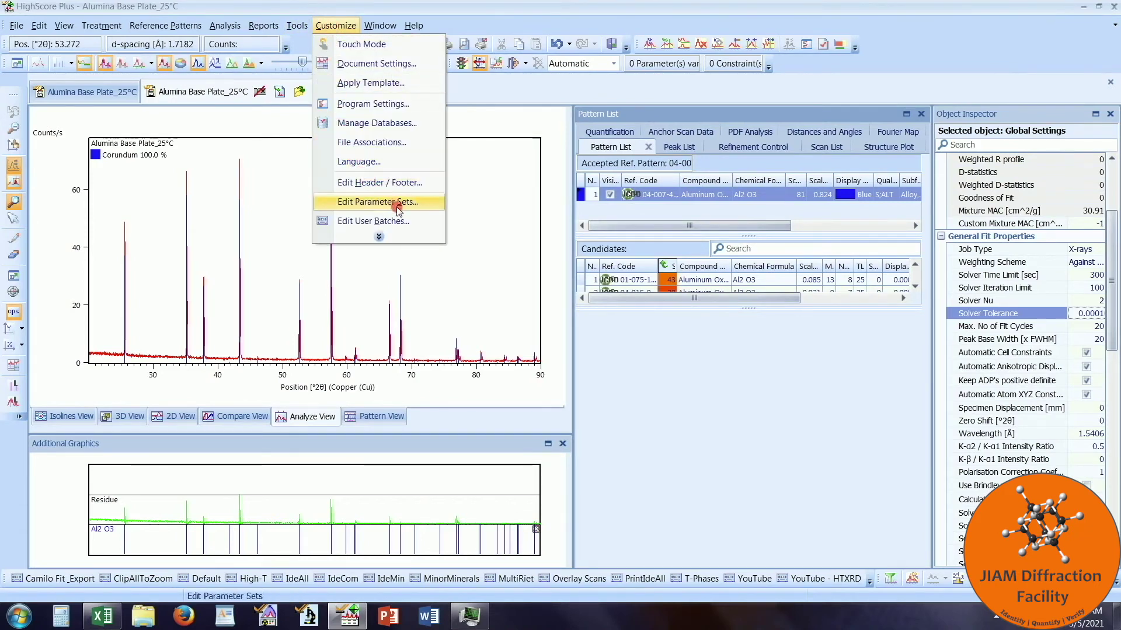
{"action": "left_click", "coordinate": [417, 221]}
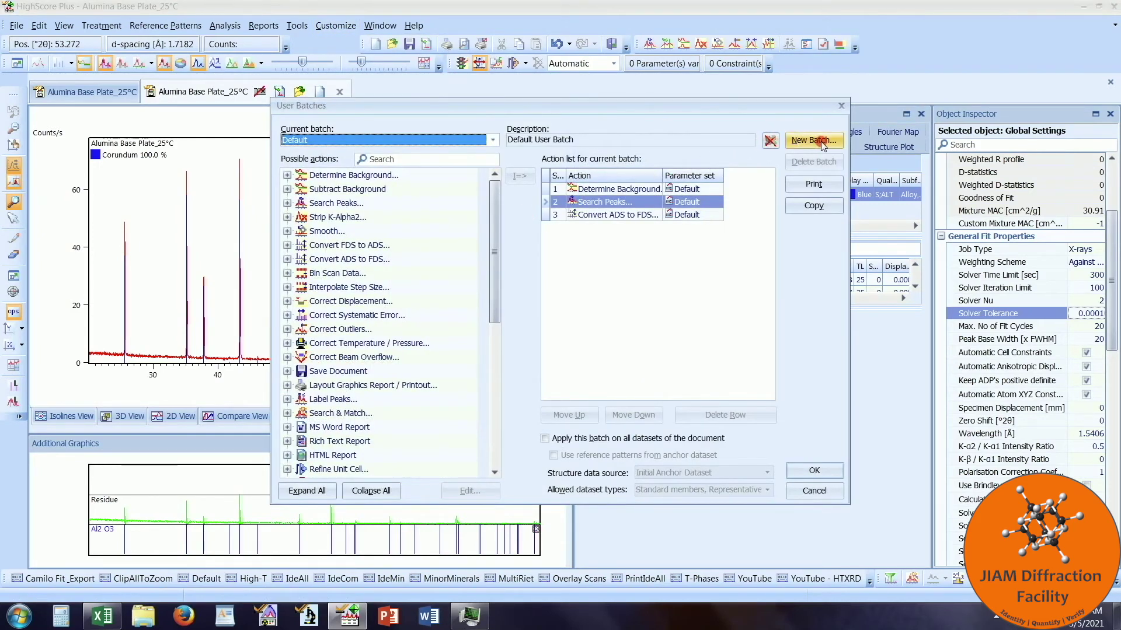
{"action": "left_click", "coordinate": [836, 141]}
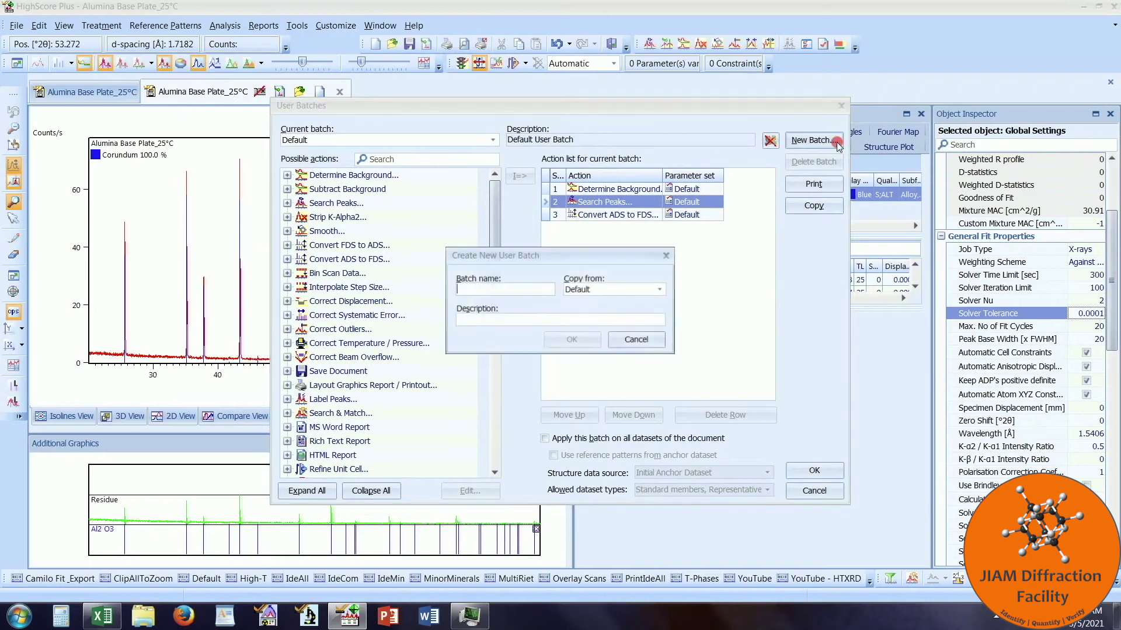
{"action": "type", "text": "Y"}
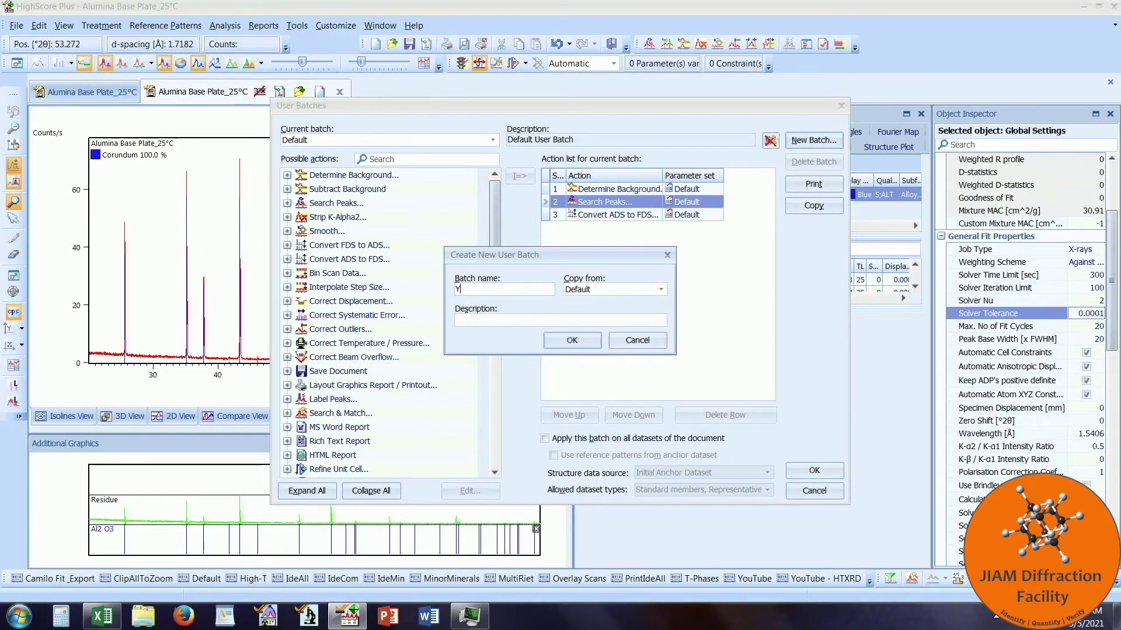
{"action": "type", "text": "ouTube Example"}
{"action": "left_click", "coordinate": [658, 290]}
{"action": "left_click", "coordinate": [660, 291]}
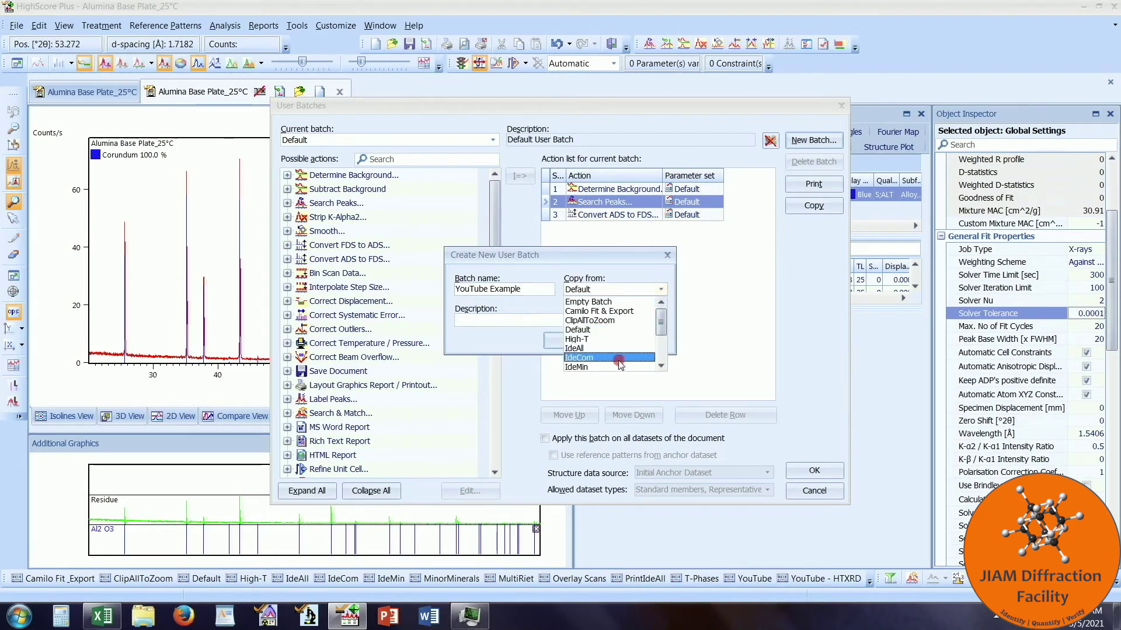
{"action": "left_click", "coordinate": [613, 303]}
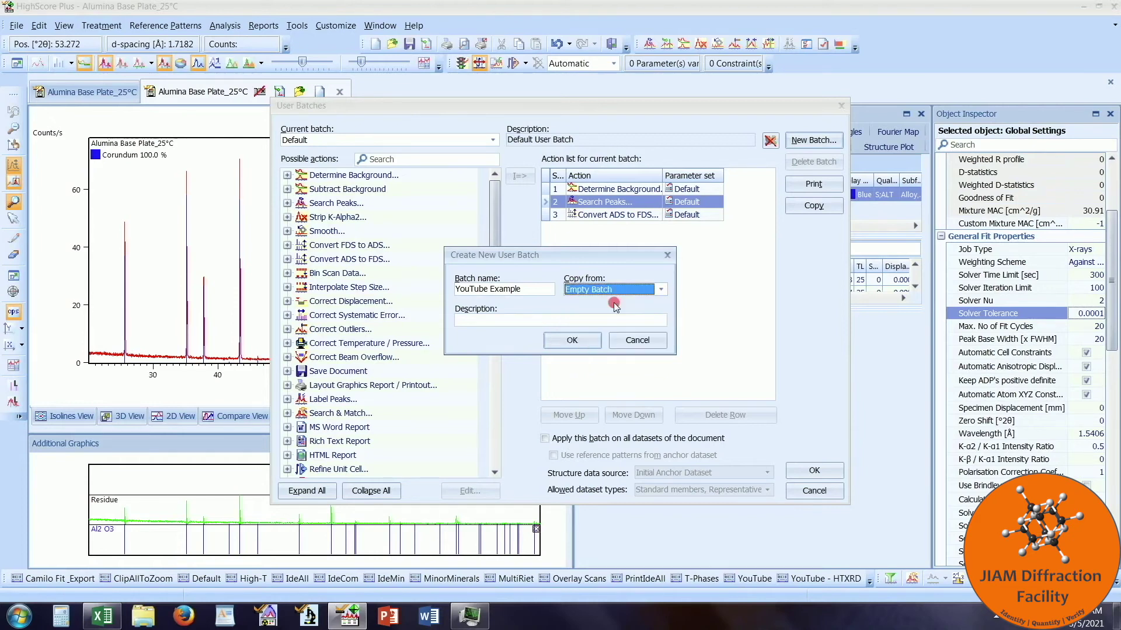
{"action": "left_click", "coordinate": [598, 320]}
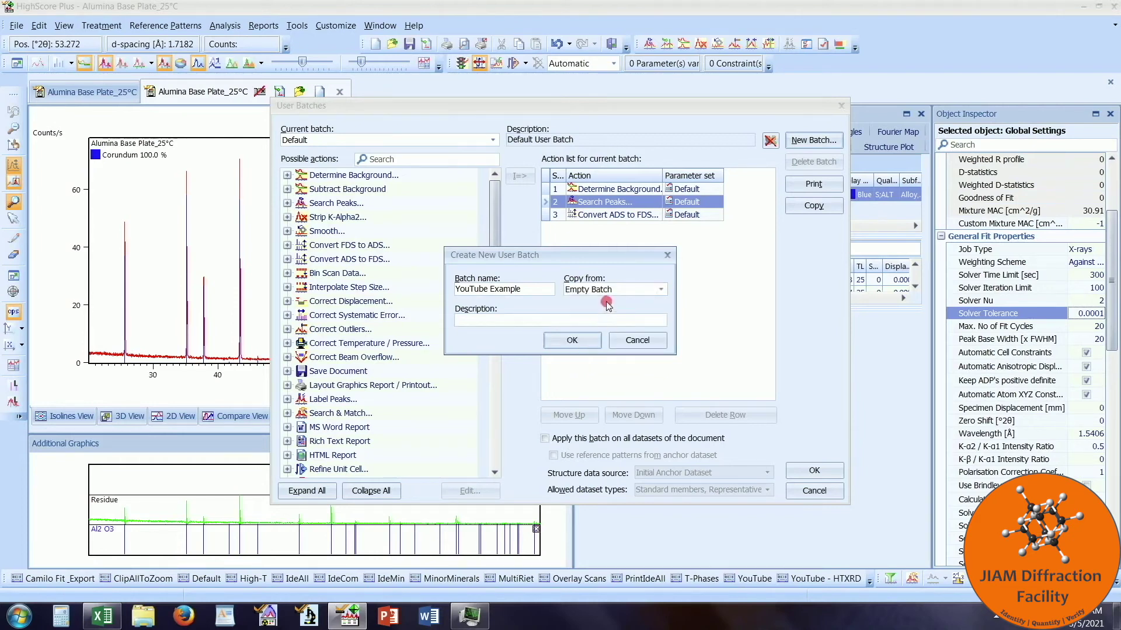
{"action": "type", "text": "YouTube Example"}
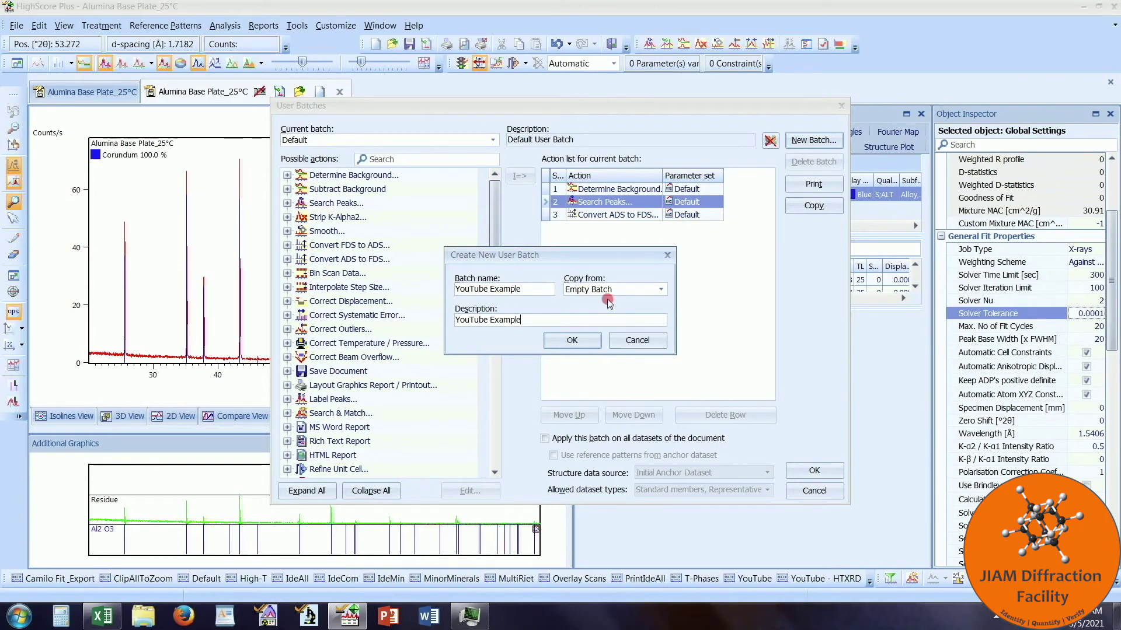
{"action": "key", "text": "Return"}
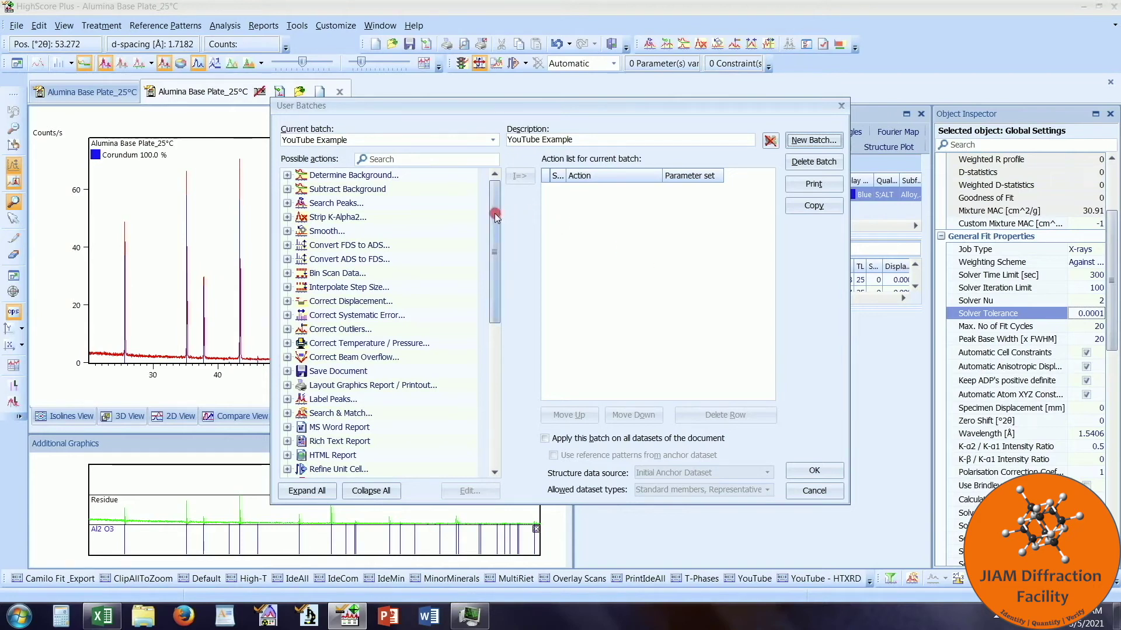
{"action": "left_click_drag", "start_coordinate": [494, 214], "coordinate": [418, 338]}
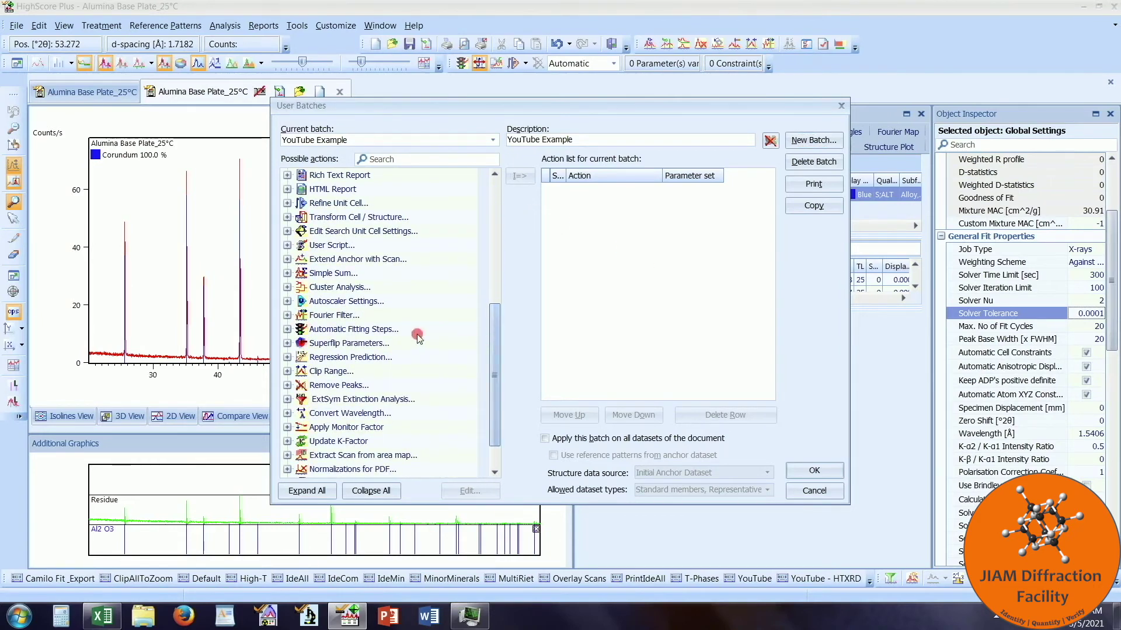
Add Expanded Rietveld Automatic Fitting Steps as the batch's first action
{"action": "left_click", "coordinate": [287, 330]}
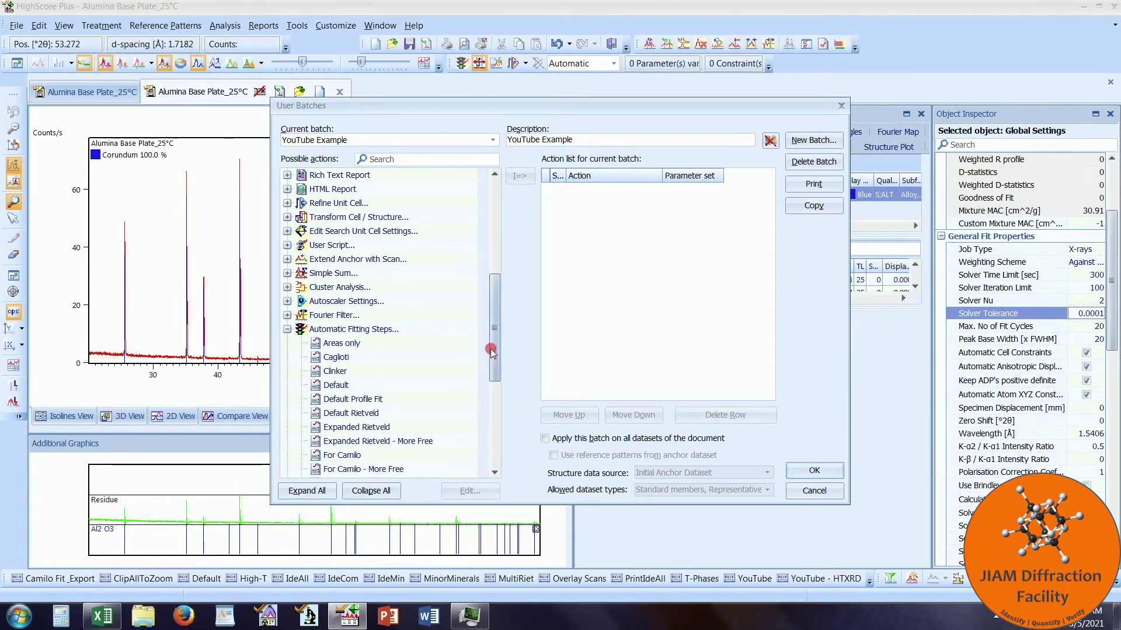
{"action": "left_click_drag", "start_coordinate": [493, 352], "coordinate": [494, 385]}
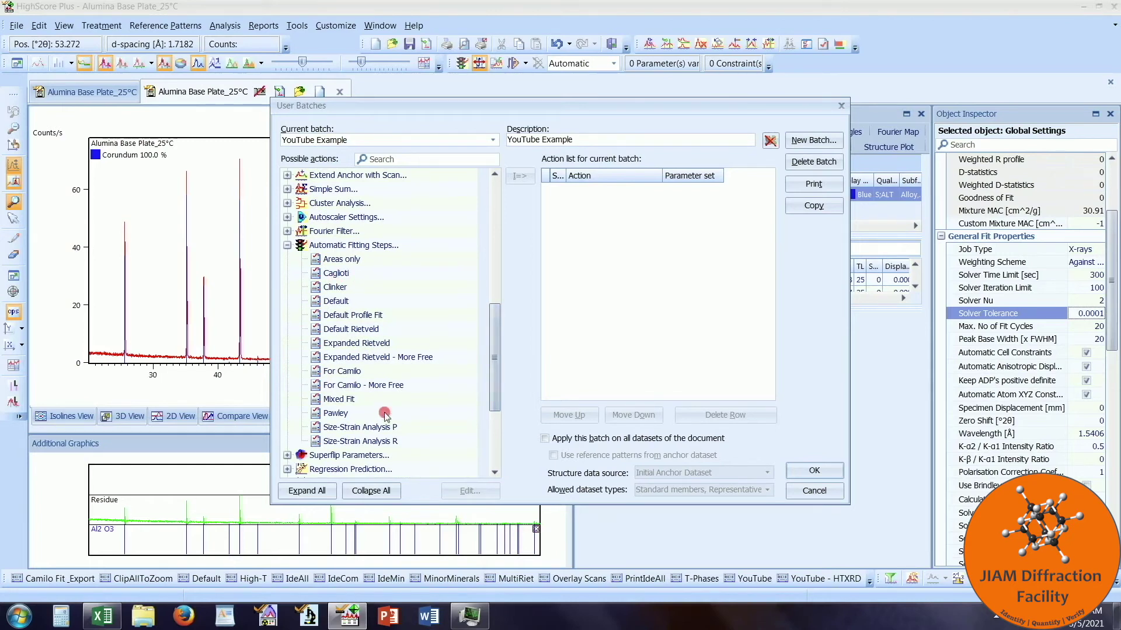
{"action": "left_click", "coordinate": [366, 345]}
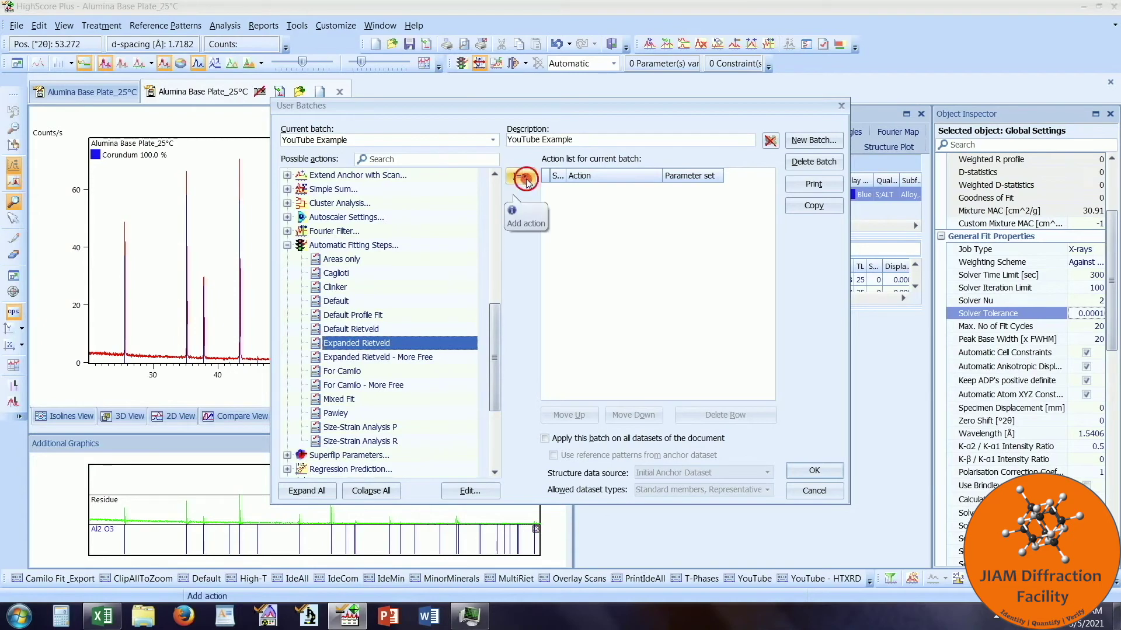
{"action": "left_click", "coordinate": [523, 179]}
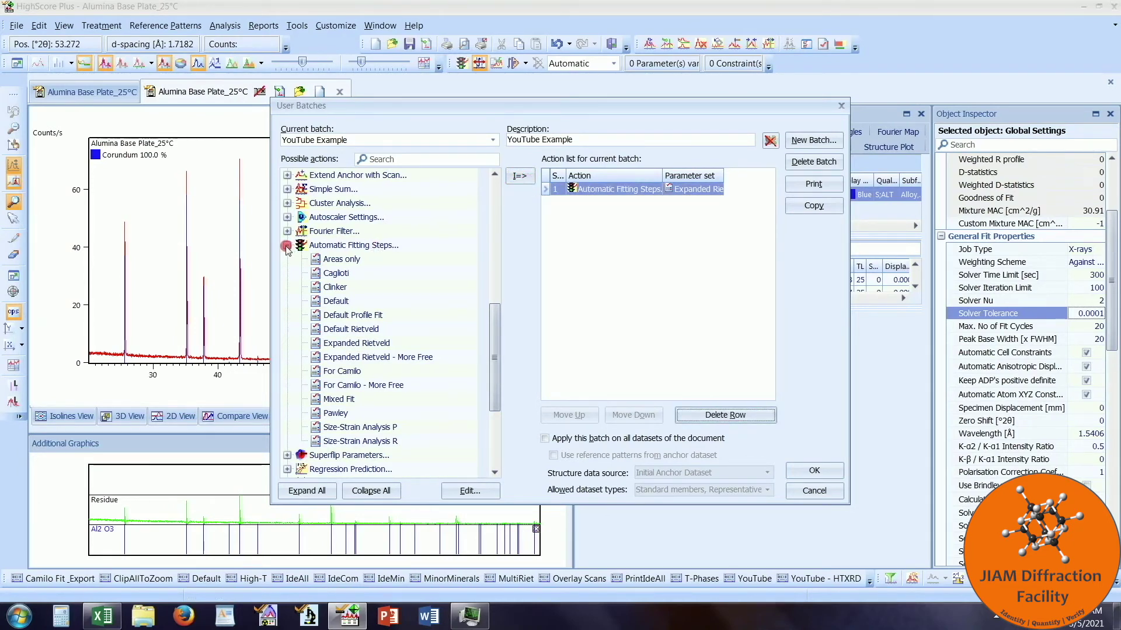
{"action": "left_click", "coordinate": [286, 245]}
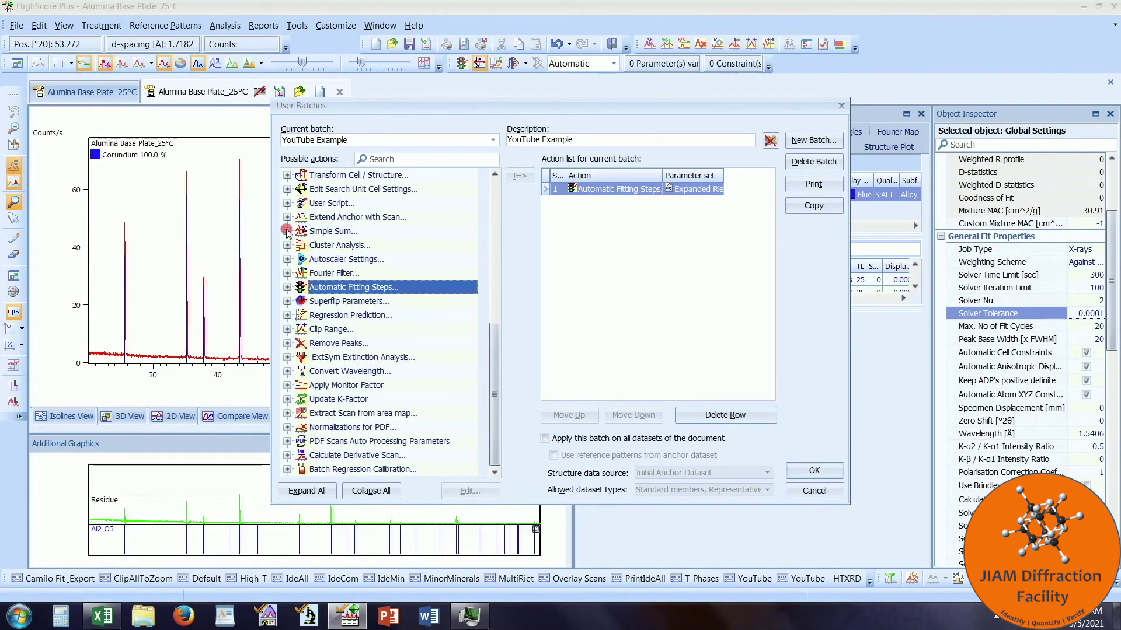
Append the YouTube - Example user script as the second batch action
{"action": "left_click", "coordinate": [286, 204]}
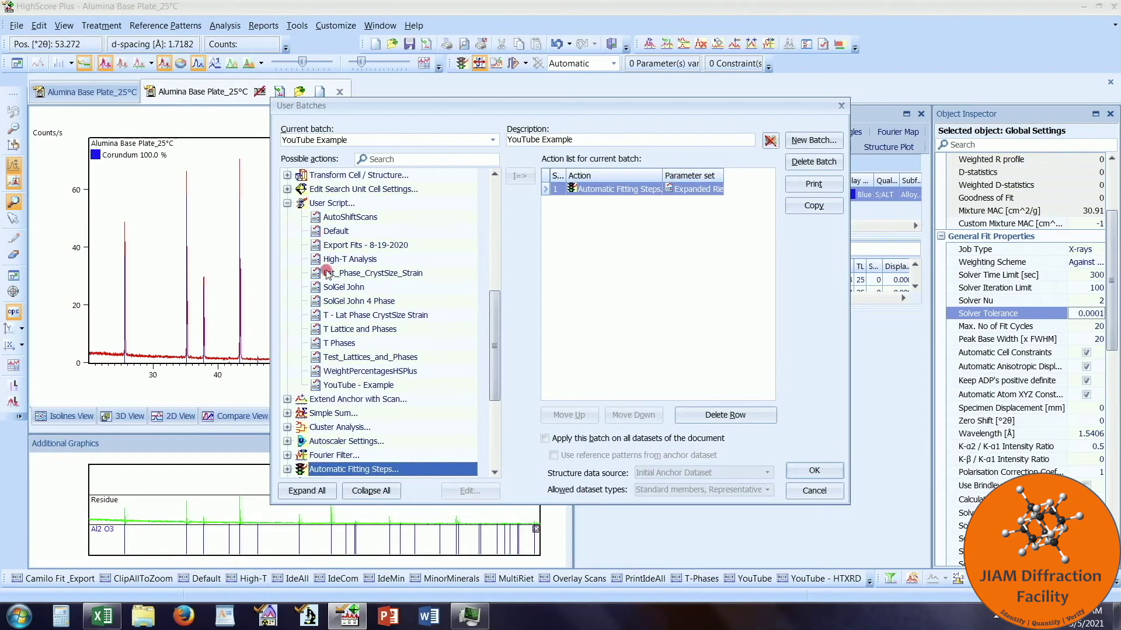
{"action": "left_click", "coordinate": [368, 388]}
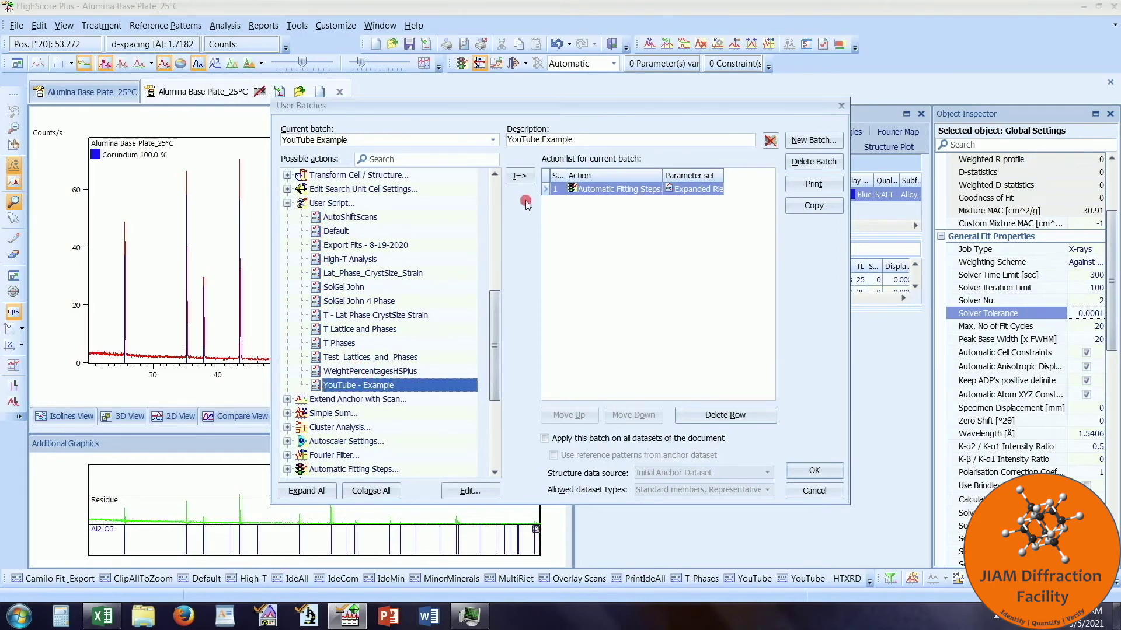
{"action": "left_click", "coordinate": [524, 181]}
{"action": "left_click", "coordinate": [642, 205]}
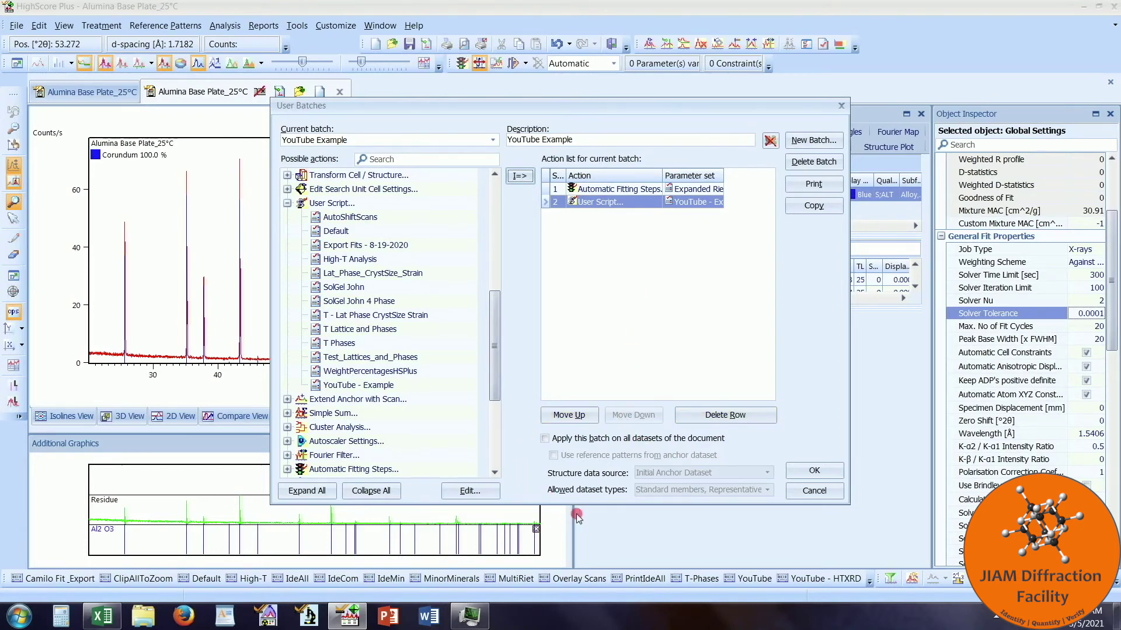
Tick 'Apply this batch on all datasets of the document' and 'Use reference patterns from anchor dataset'
{"action": "left_click", "coordinate": [545, 439]}
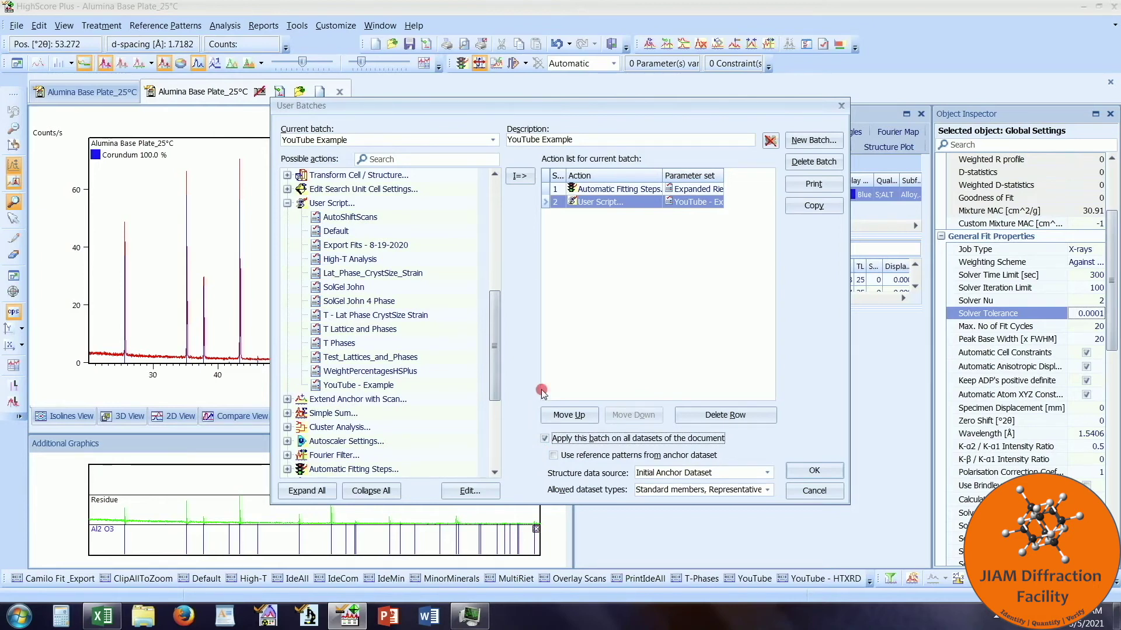
{"action": "left_click_drag", "start_coordinate": [676, 109], "coordinate": [494, 118]}
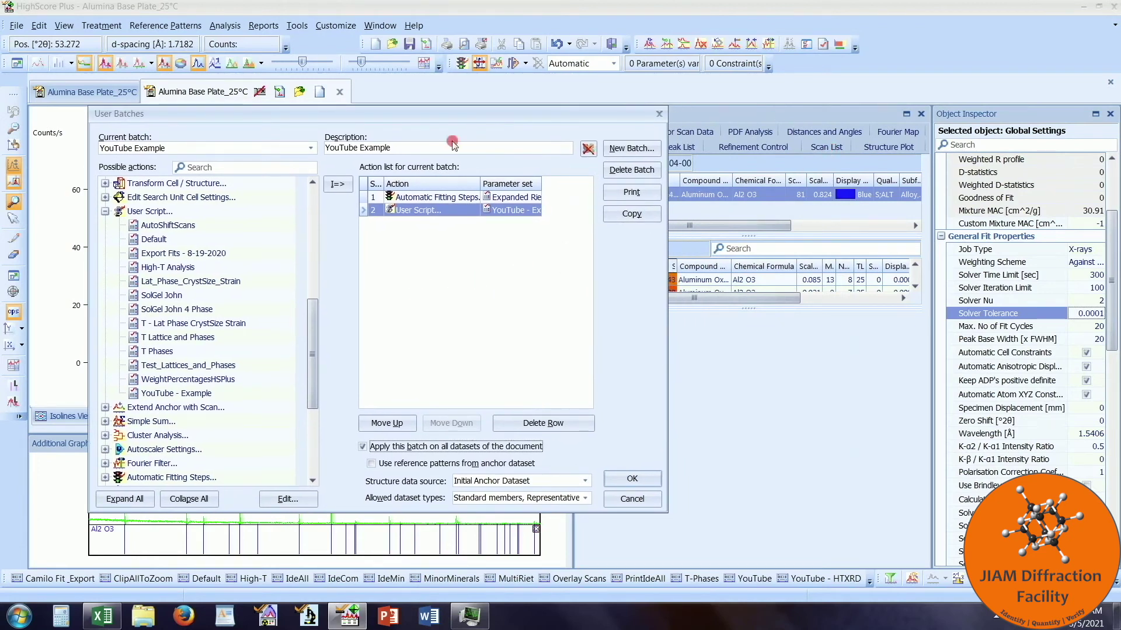
{"action": "left_click", "coordinate": [363, 447]}
{"action": "left_click", "coordinate": [424, 351]}
{"action": "left_click", "coordinate": [371, 464]}
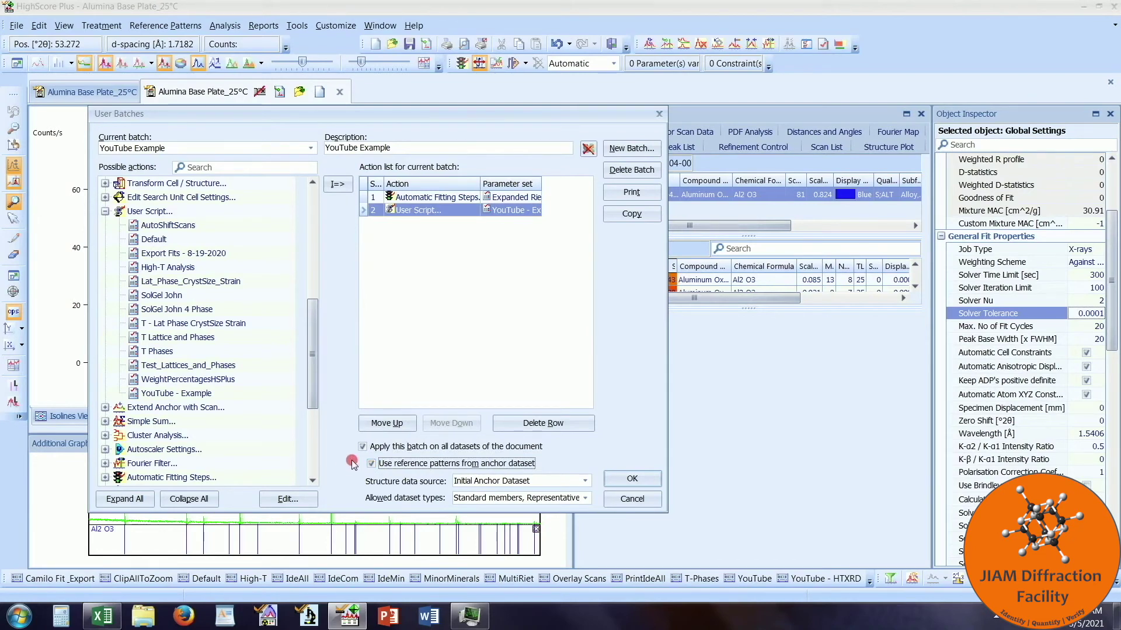
{"action": "left_click_drag", "start_coordinate": [503, 116], "coordinate": [523, 192]}
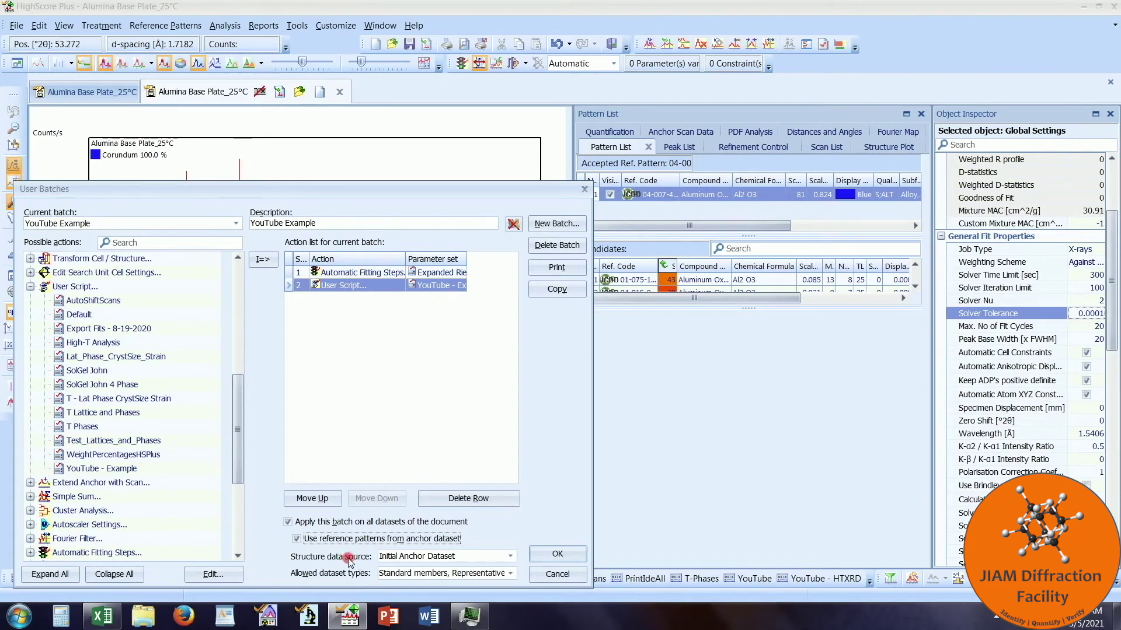
Confirm the batch settings, show the list of 23 scans, and reopen the YouTube Example batch settings
{"action": "left_click", "coordinate": [557, 556]}
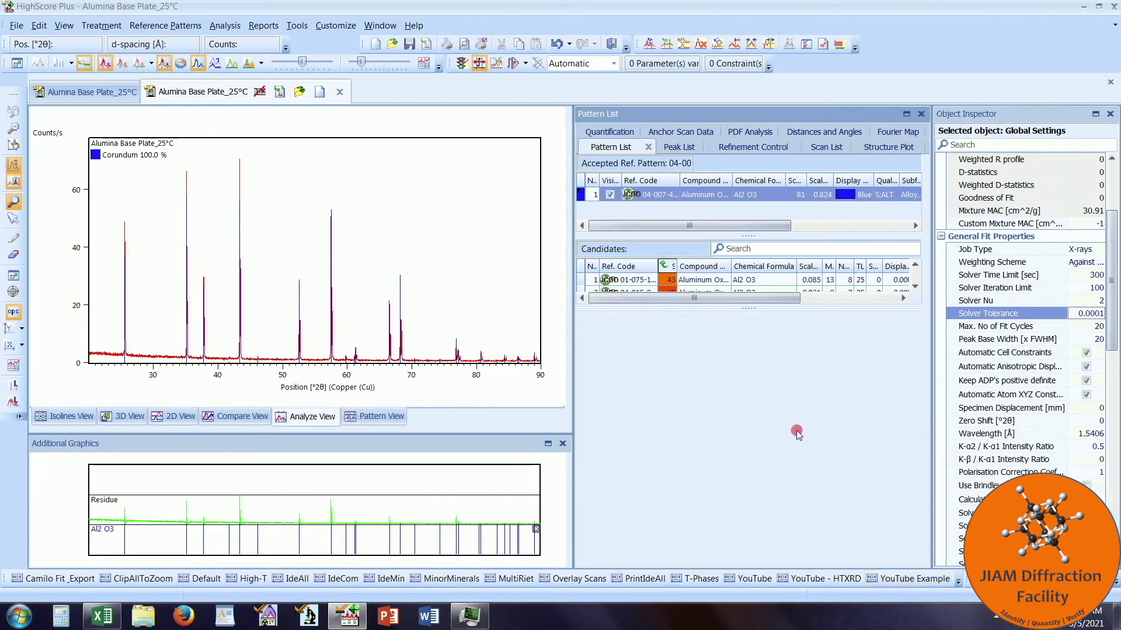
{"action": "left_click", "coordinate": [835, 148]}
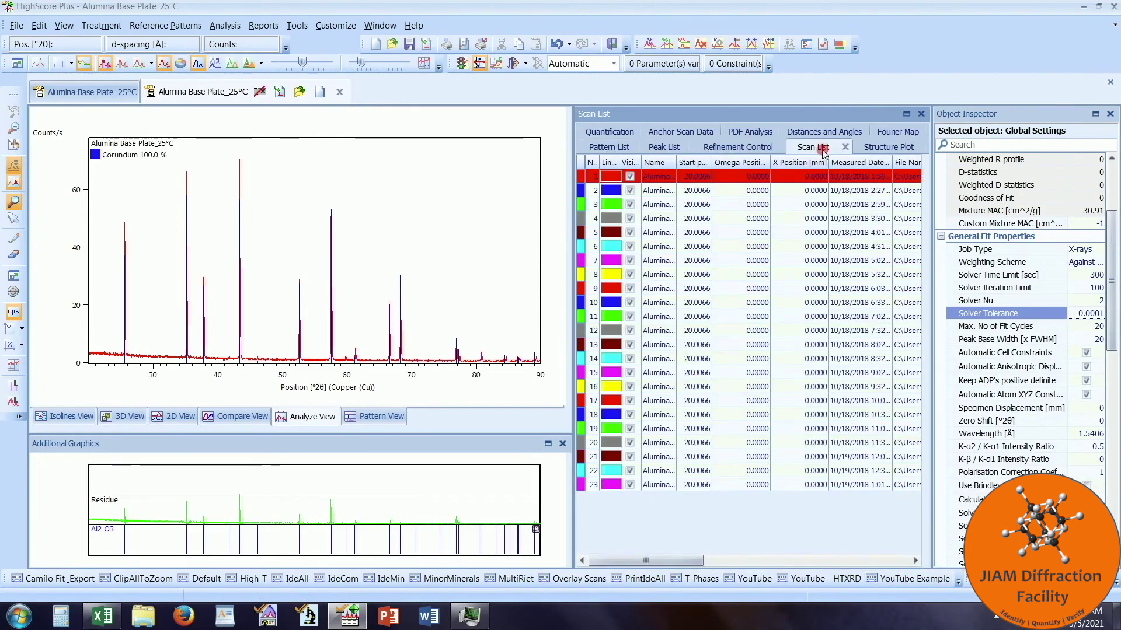
{"action": "left_click", "coordinate": [336, 25]}
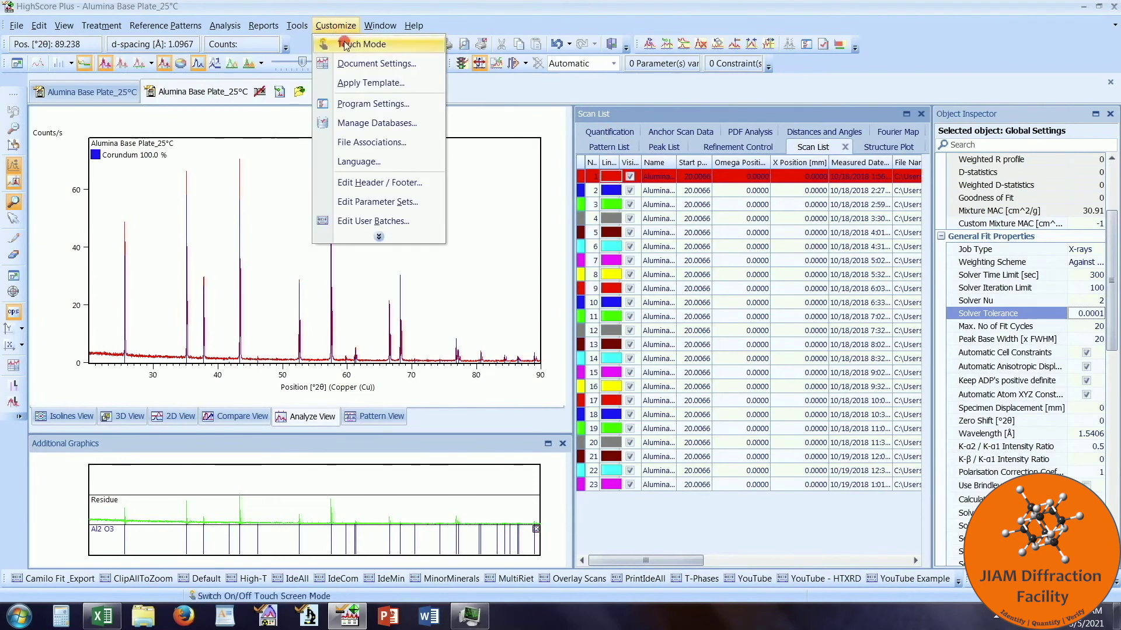
{"action": "left_click", "coordinate": [416, 220]}
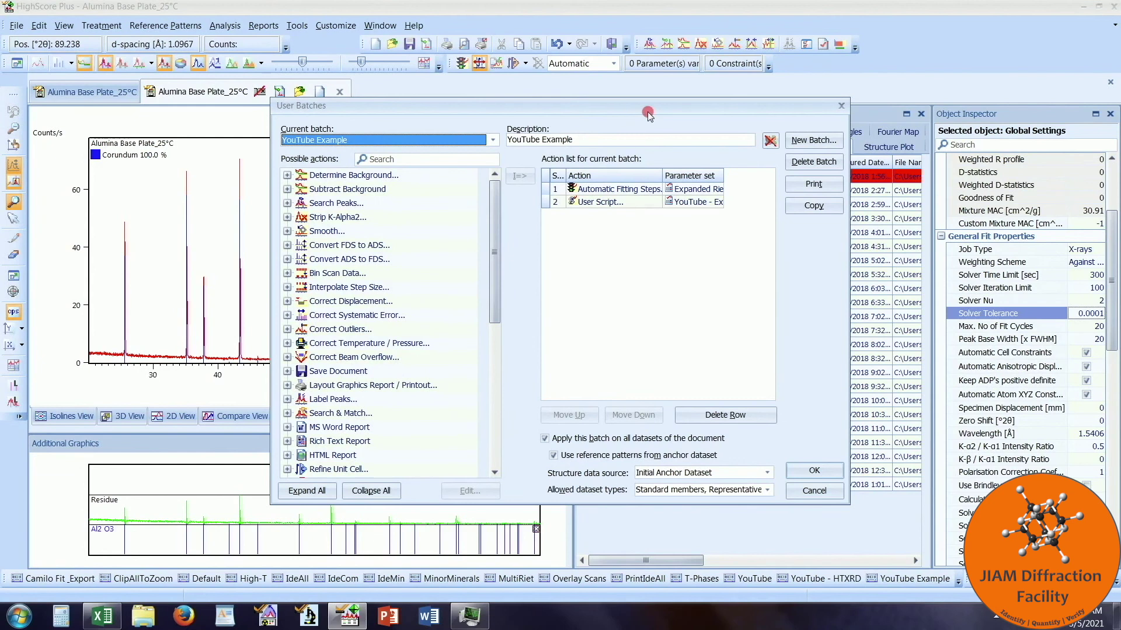
{"action": "left_click_drag", "start_coordinate": [651, 112], "coordinate": [377, 130]}
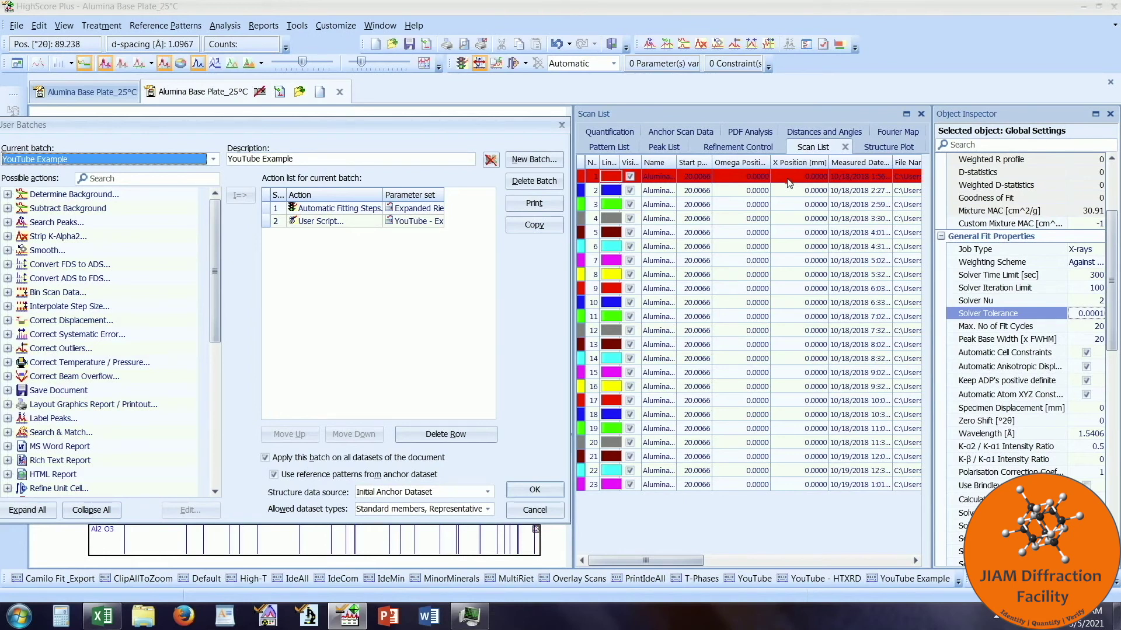
Switch the YouTube Example batch's structure data source from Initial to Last Used Anchor Dataset
{"action": "left_click", "coordinate": [778, 188]}
{"action": "left_click", "coordinate": [487, 493]}
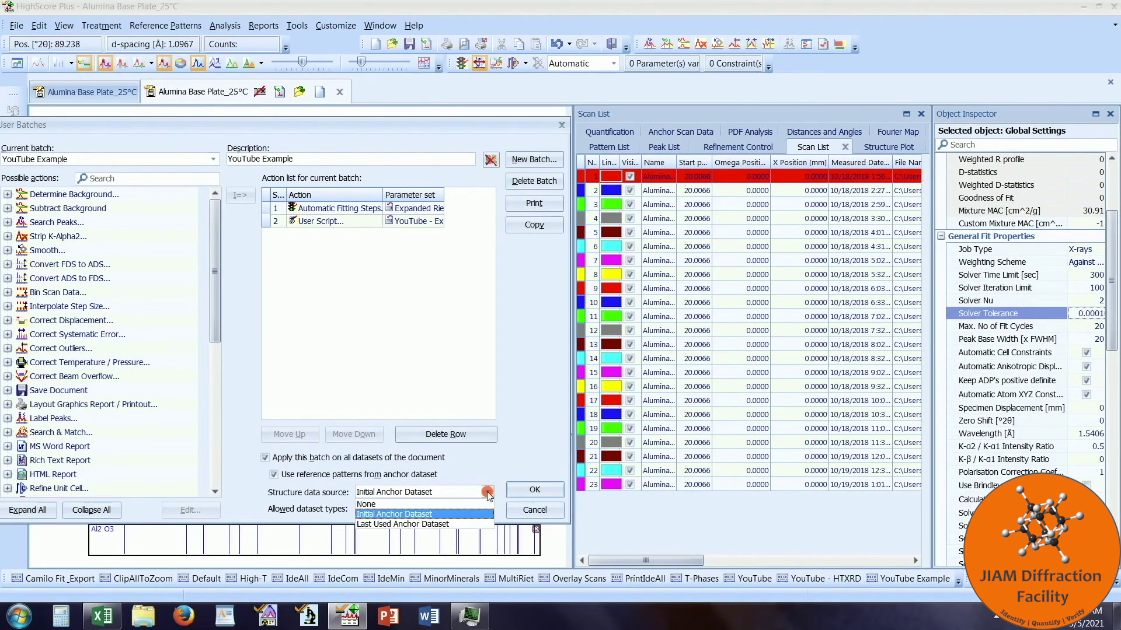
{"action": "left_click", "coordinate": [480, 525]}
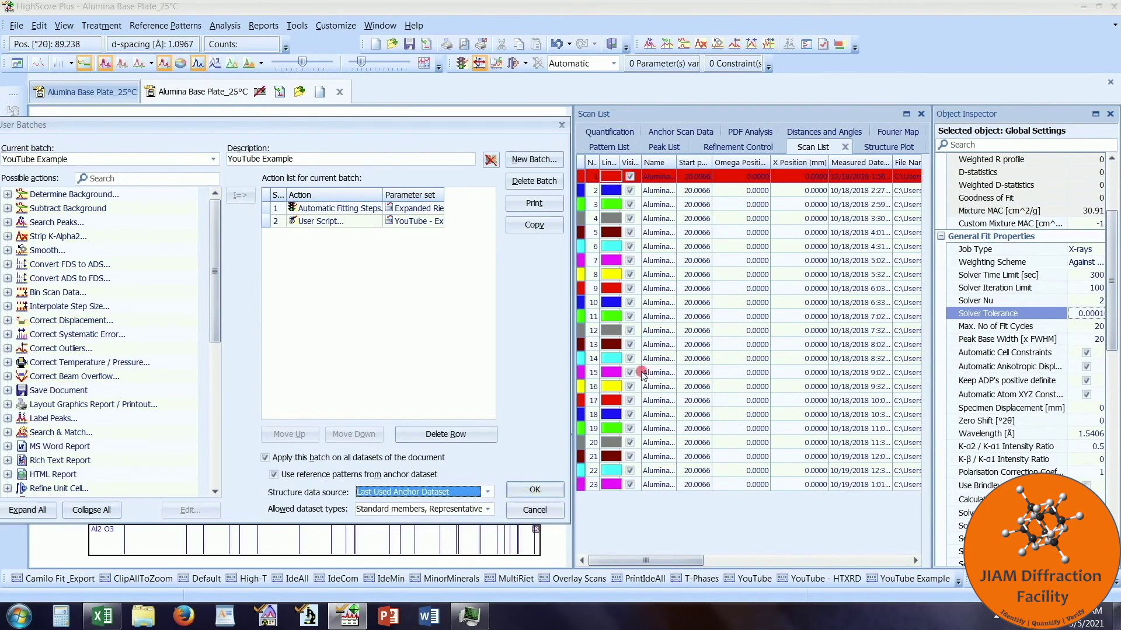
{"action": "left_click", "coordinate": [729, 192]}
Try None as the structure data source, then restore Last Used Anchor Dataset
{"action": "left_click", "coordinate": [488, 492]}
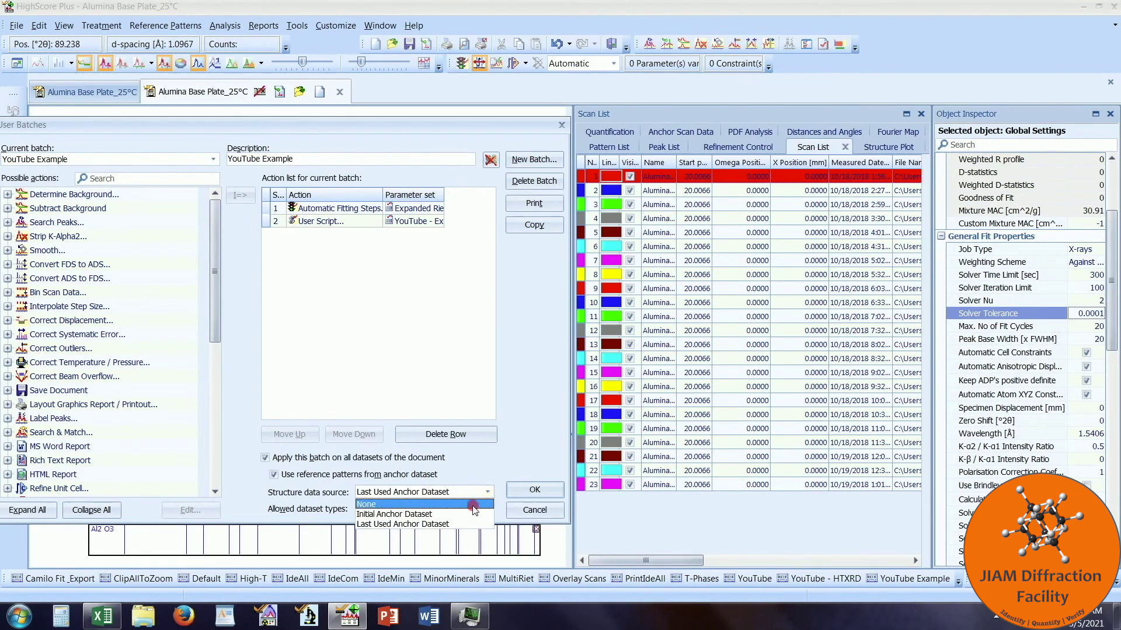
{"action": "left_click", "coordinate": [473, 505]}
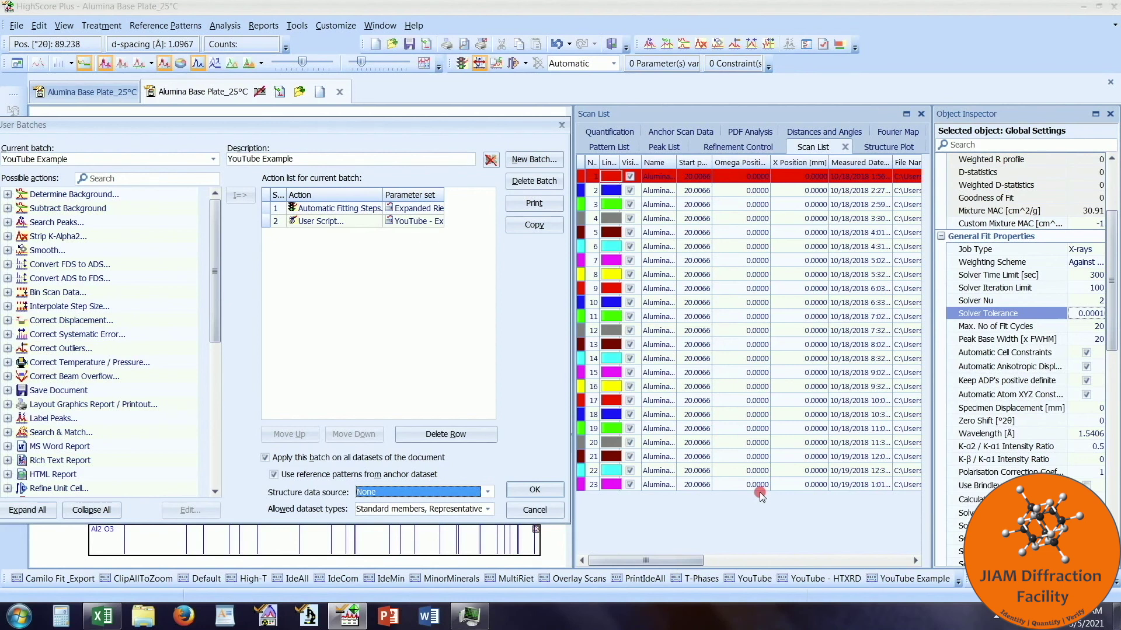
{"action": "left_click", "coordinate": [488, 492]}
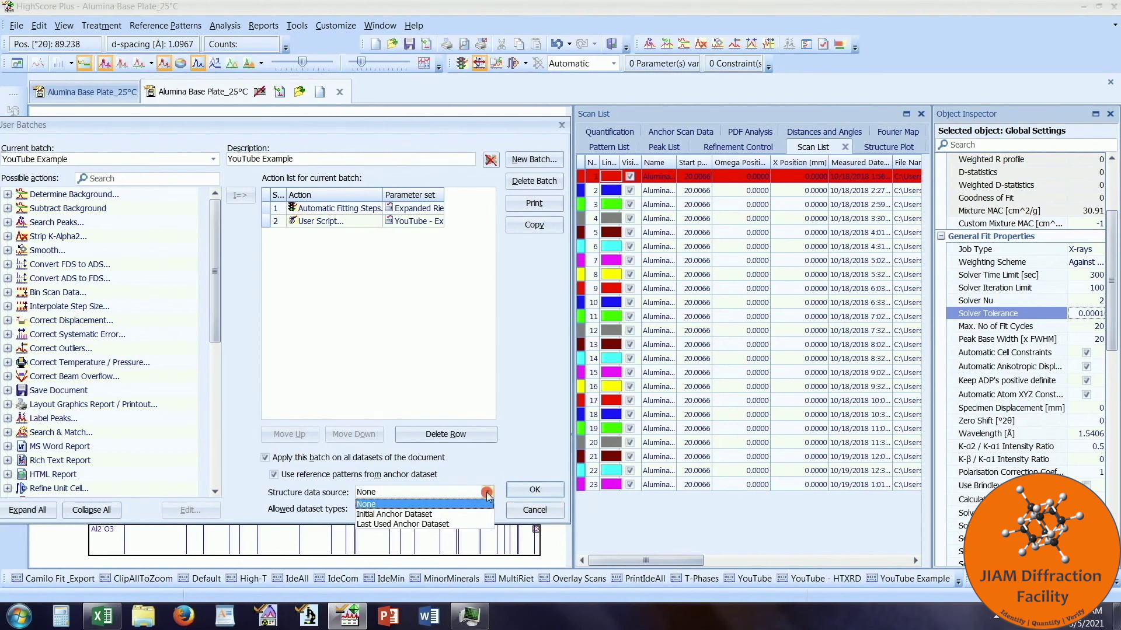
{"action": "left_click", "coordinate": [479, 524]}
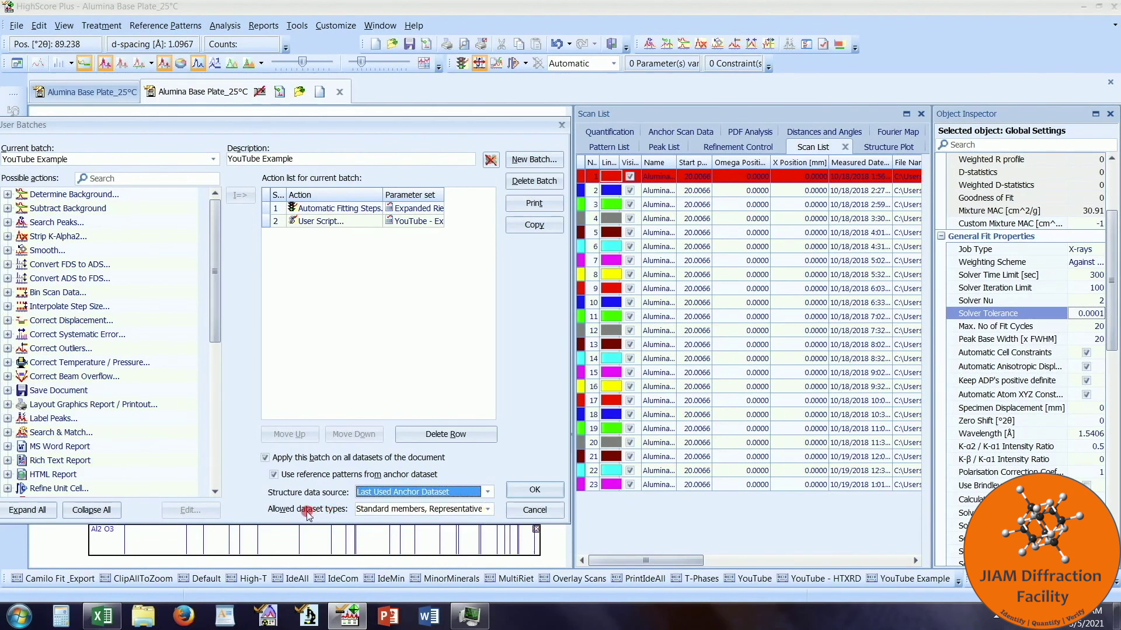
Allow all five dataset types, including mixtures and outliers, and save the batch settings
{"action": "left_click", "coordinate": [488, 510]}
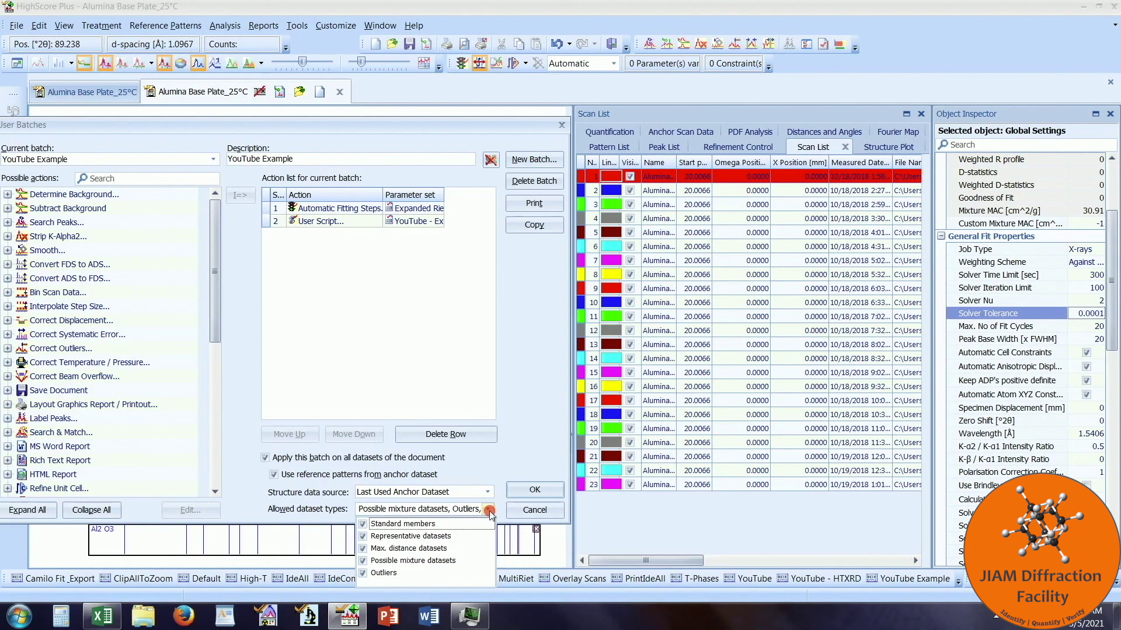
{"action": "left_click", "coordinate": [489, 511]}
{"action": "left_click", "coordinate": [537, 490]}
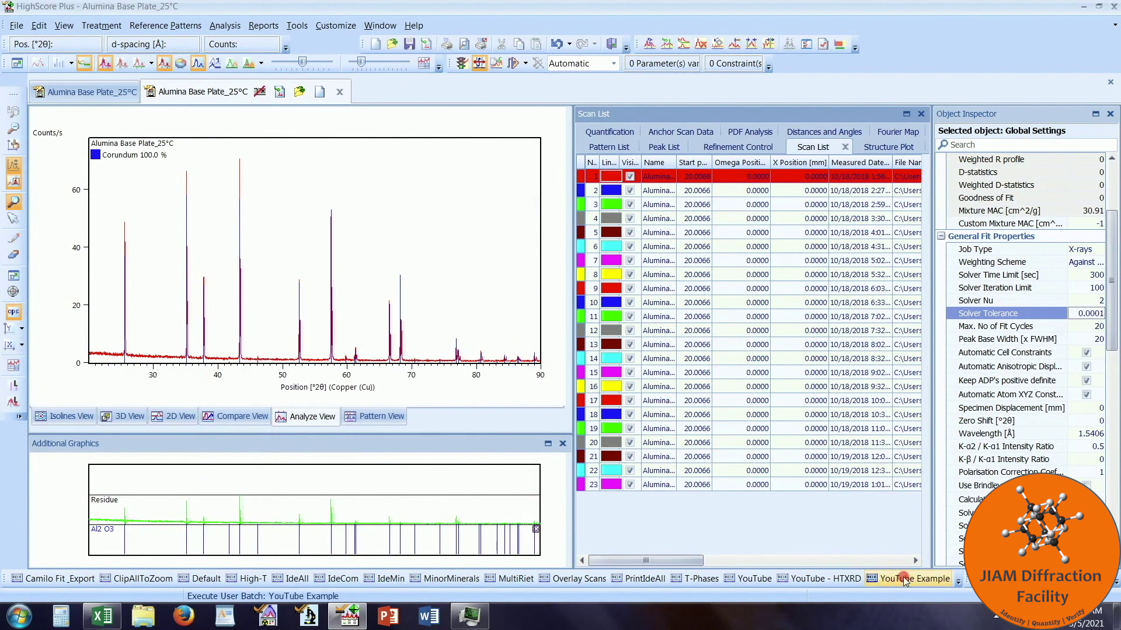
Run the YouTube Example batch on the scans, then hide and re-show the Batches Toolbar
{"action": "left_click", "coordinate": [904, 578]}
{"action": "left_click", "coordinate": [848, 526]}
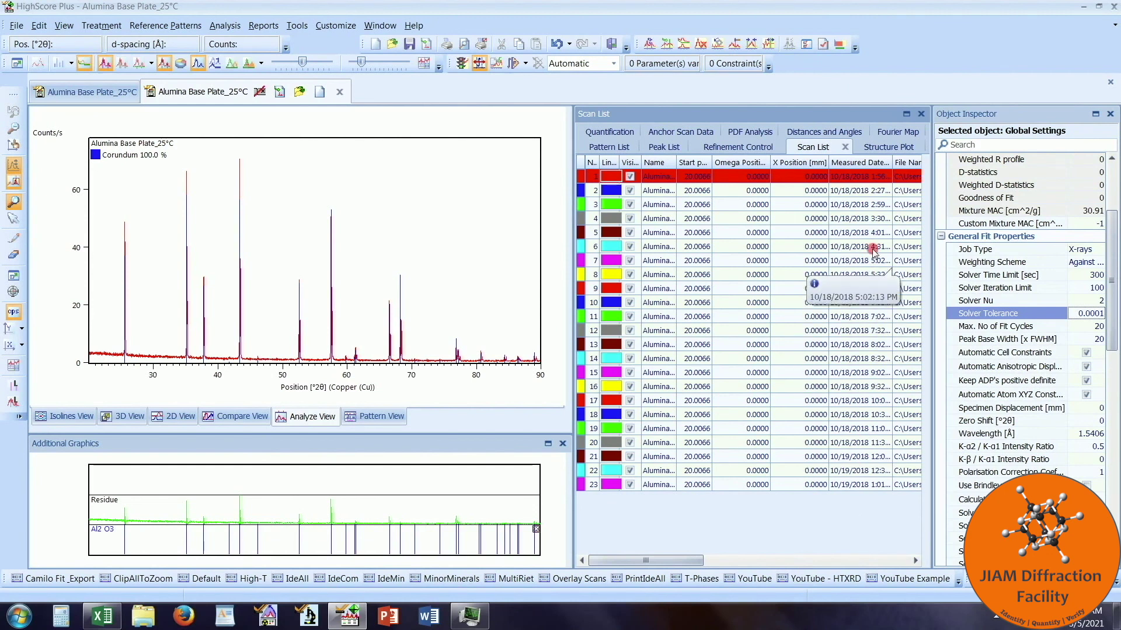
{"action": "right_click", "coordinate": [906, 62]}
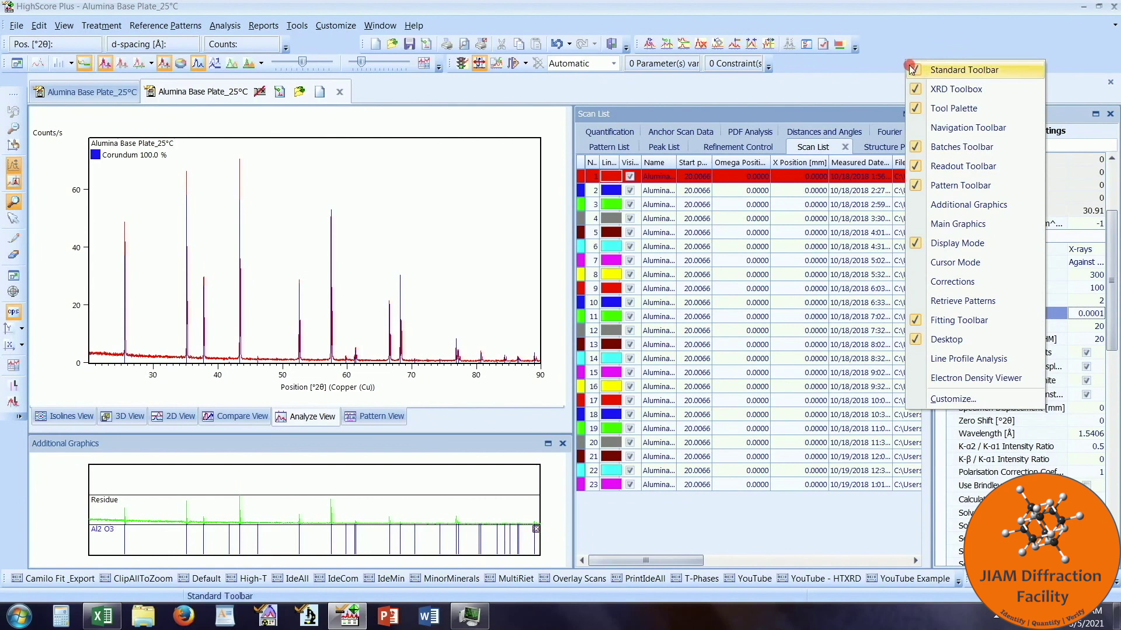
{"action": "left_click", "coordinate": [1002, 148]}
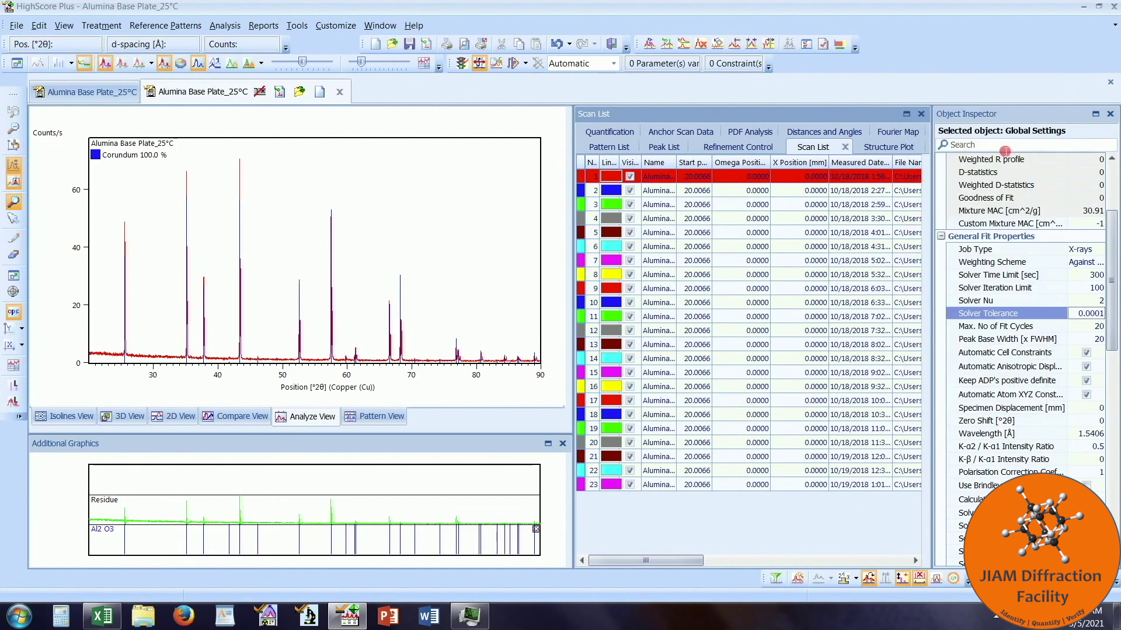
{"action": "right_click", "coordinate": [670, 581]}
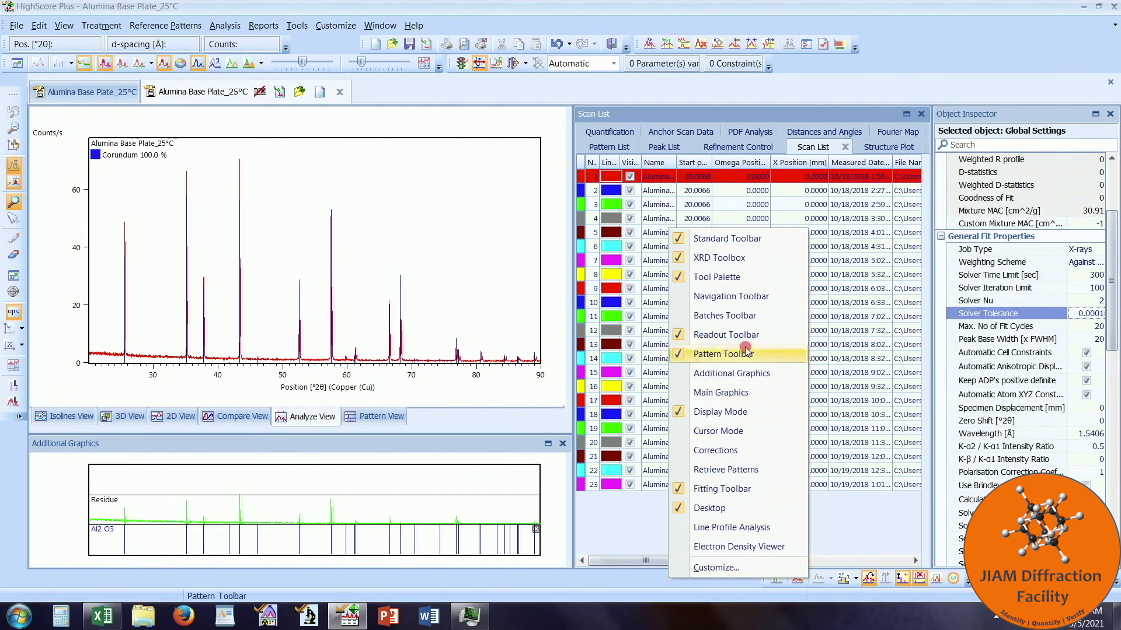
{"action": "left_click", "coordinate": [750, 316]}
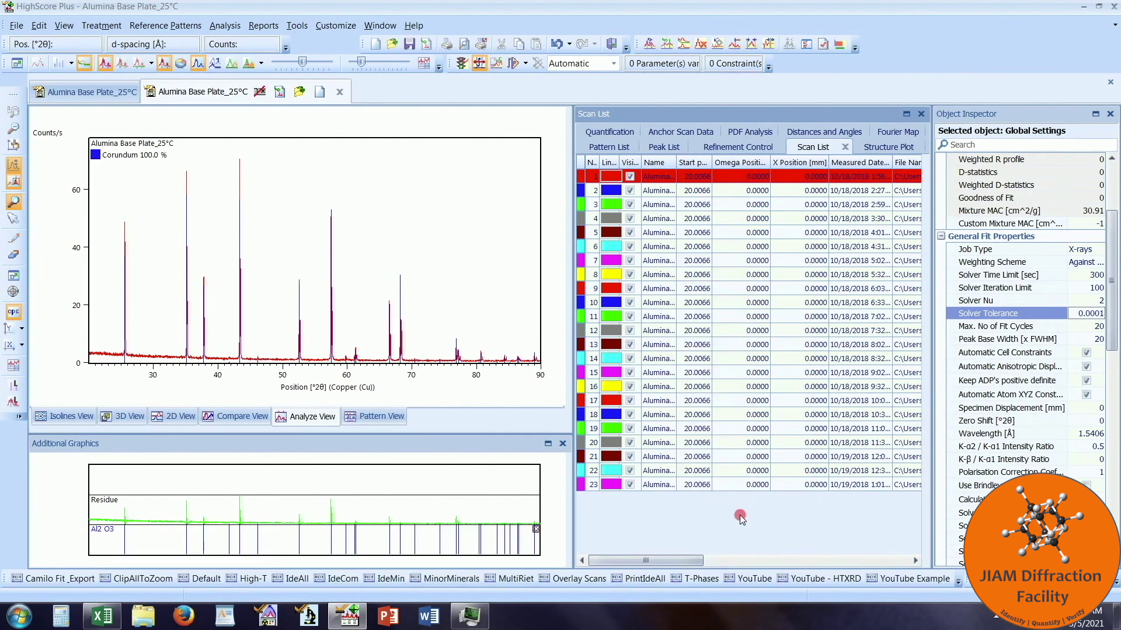